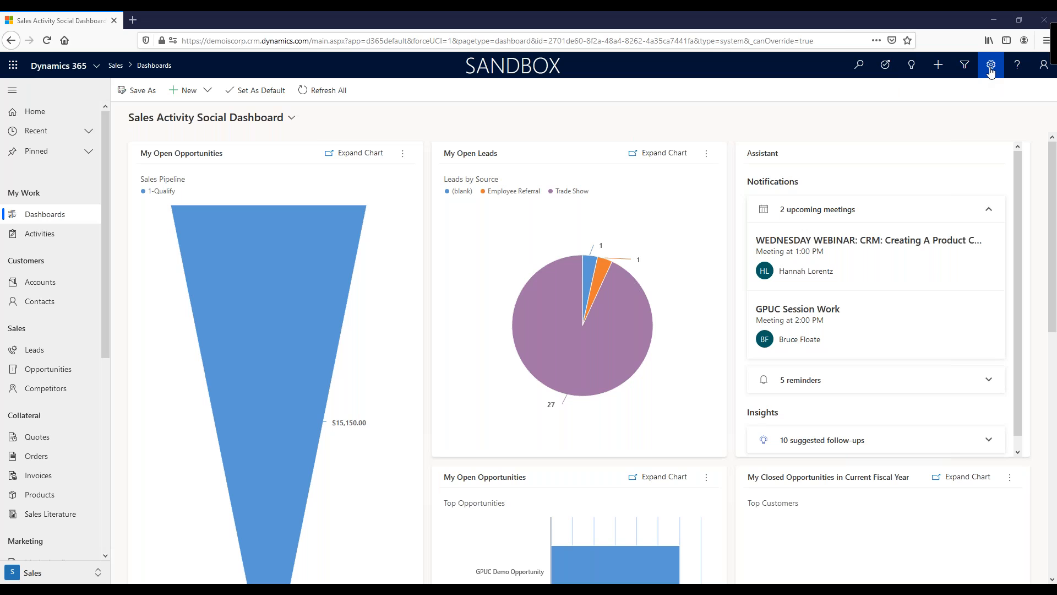
Step: Create a new unit group named Bottle with Bottle as its primary unit in the Product Catalog settings
left_click(991, 68)
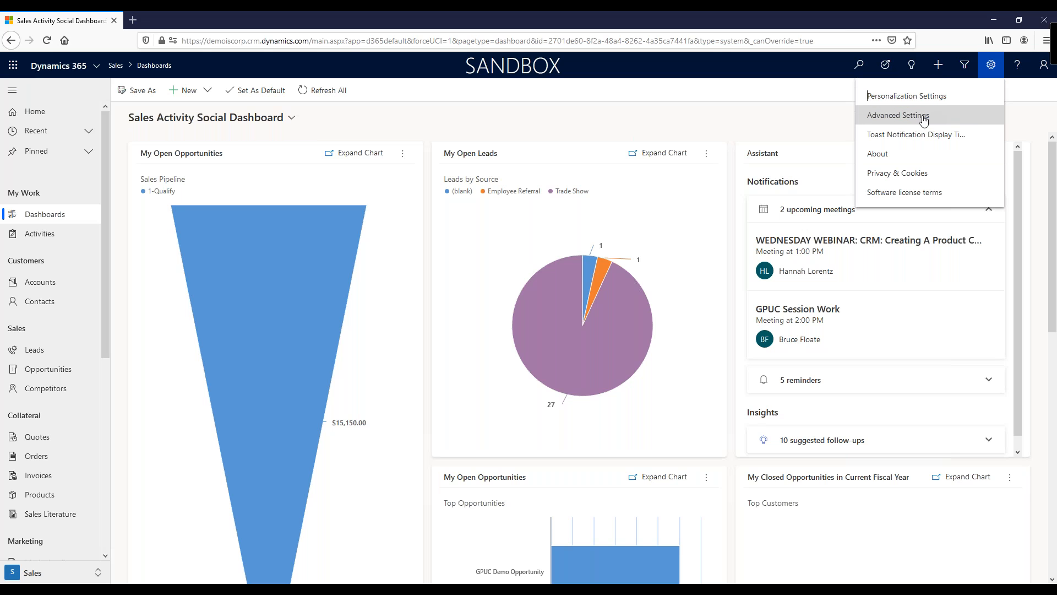
left_click(924, 117)
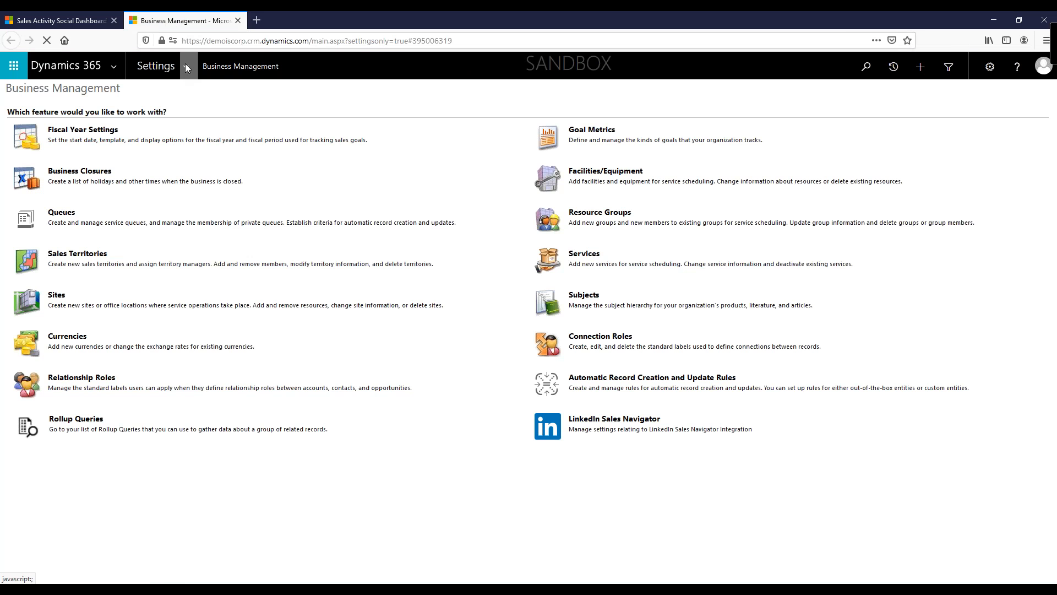
left_click(186, 67)
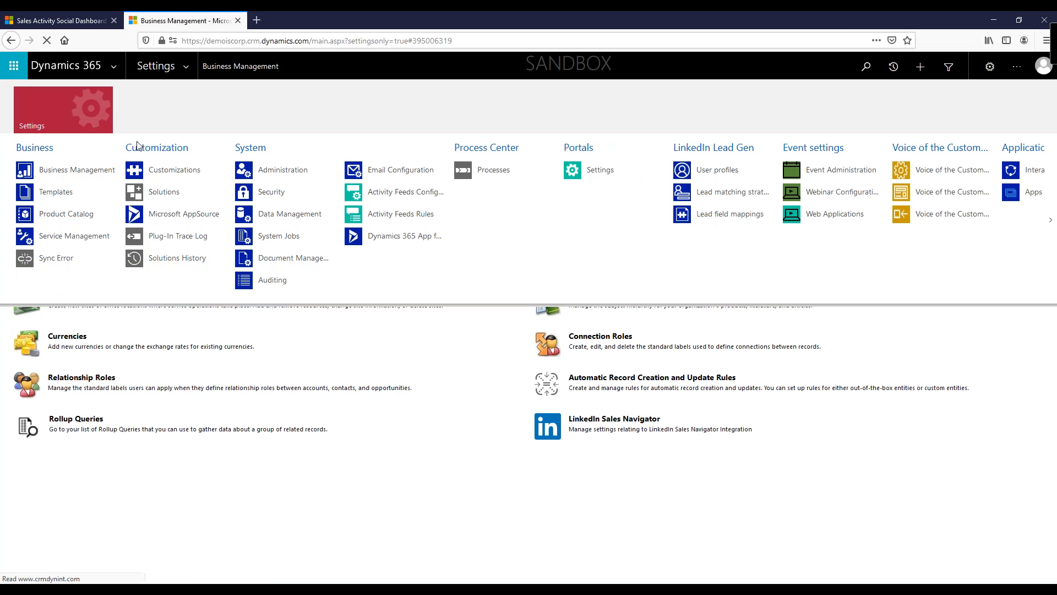
left_click(70, 217)
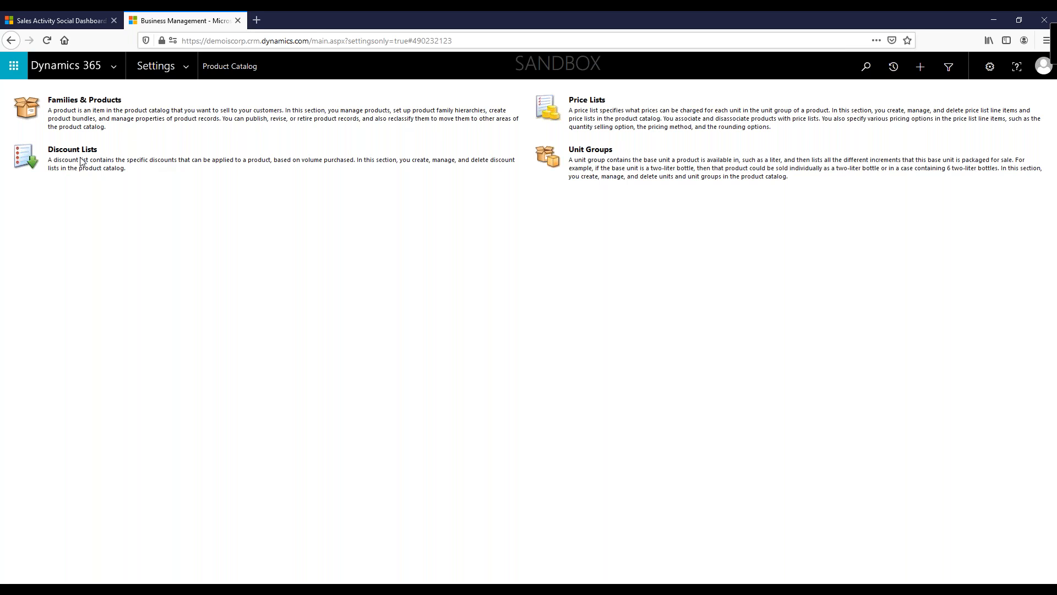
left_click(599, 153)
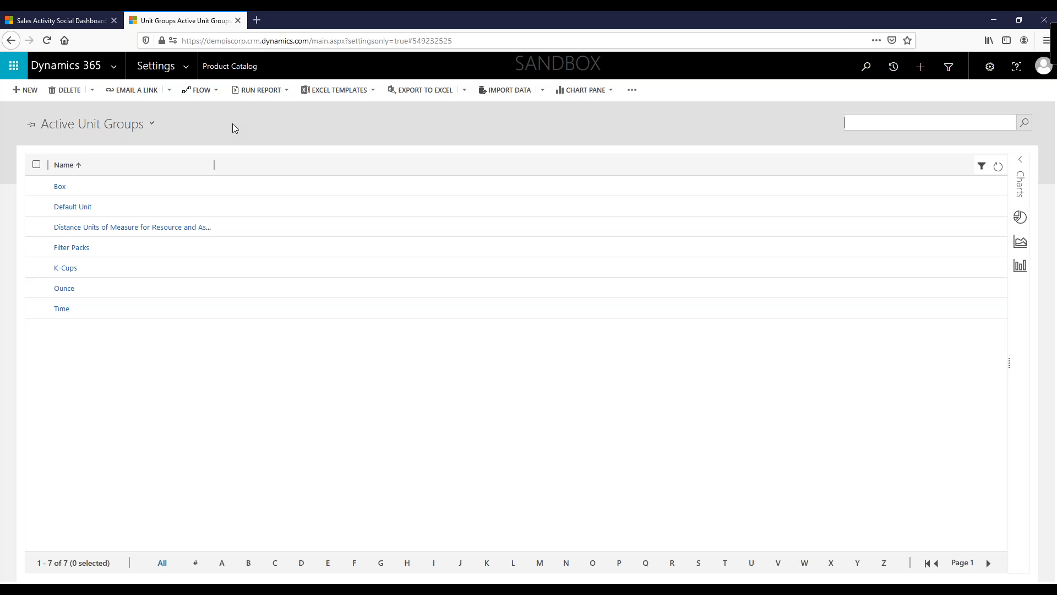
left_click(31, 92)
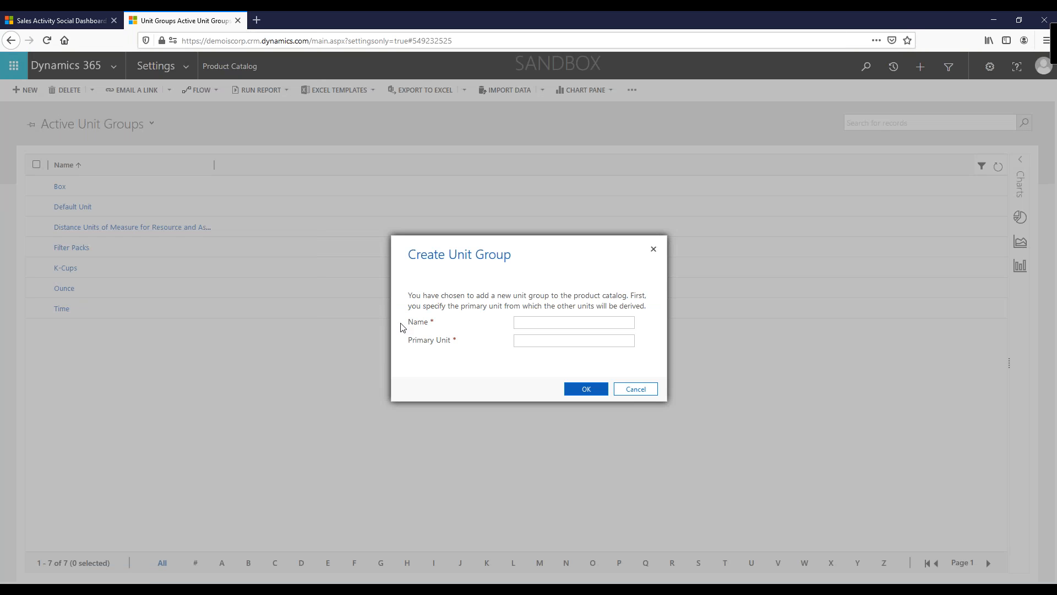
left_click(529, 324)
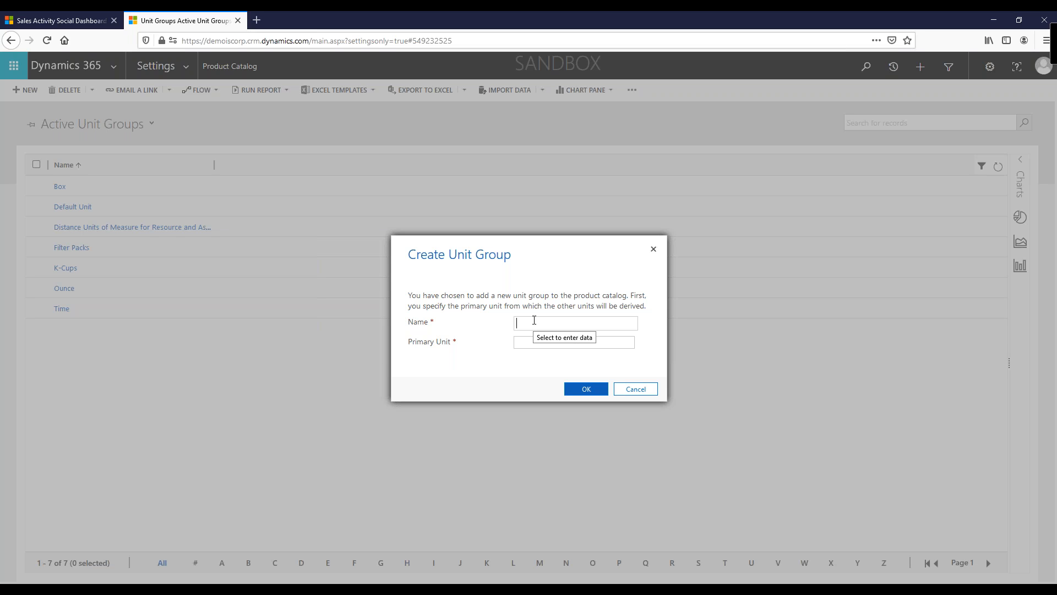
type("Bottle")
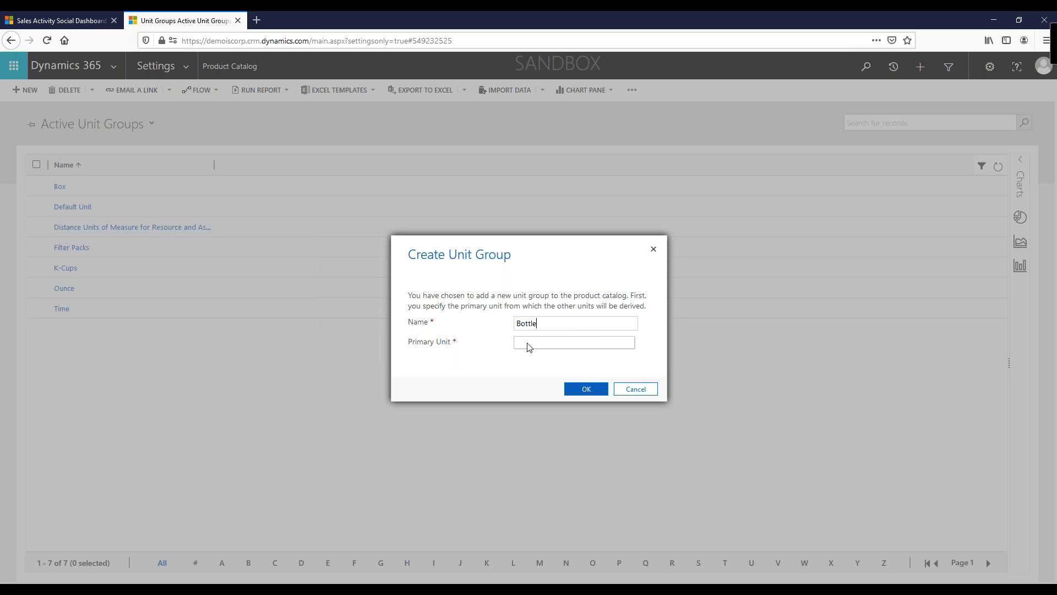
left_click(527, 344)
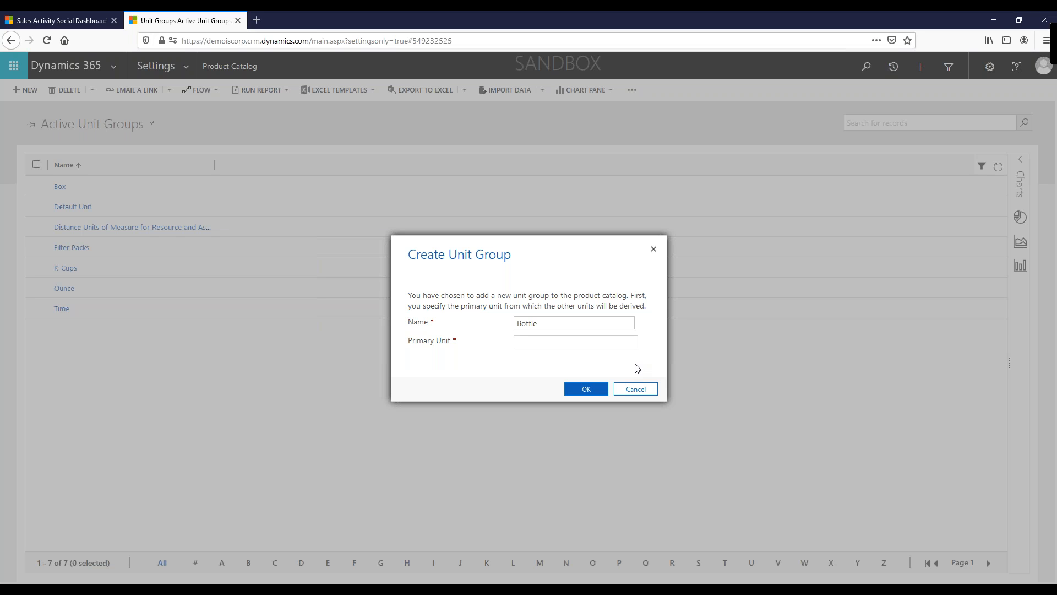
type("Bottle")
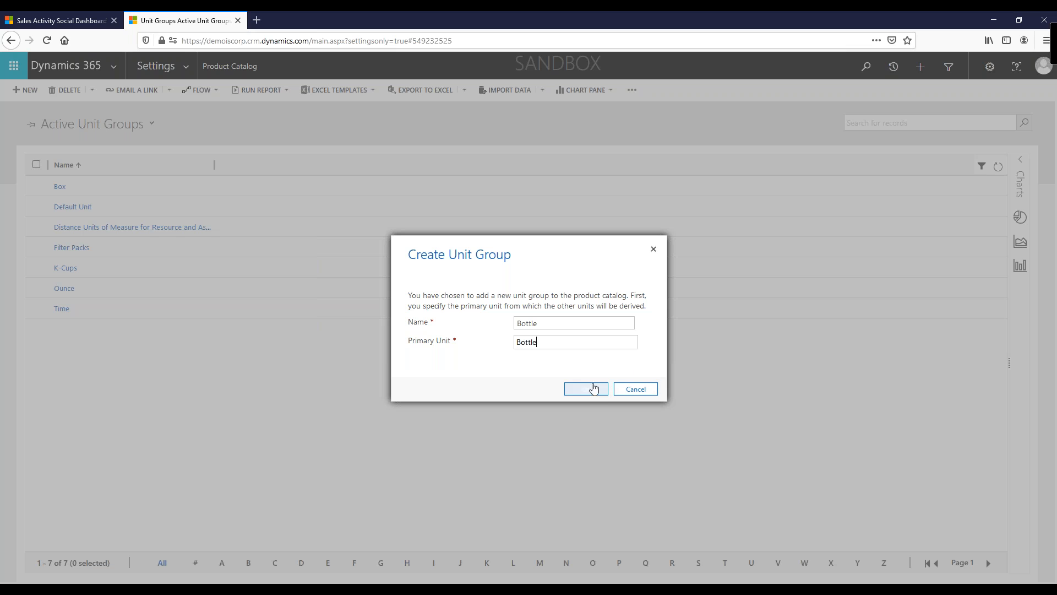
left_click(585, 389)
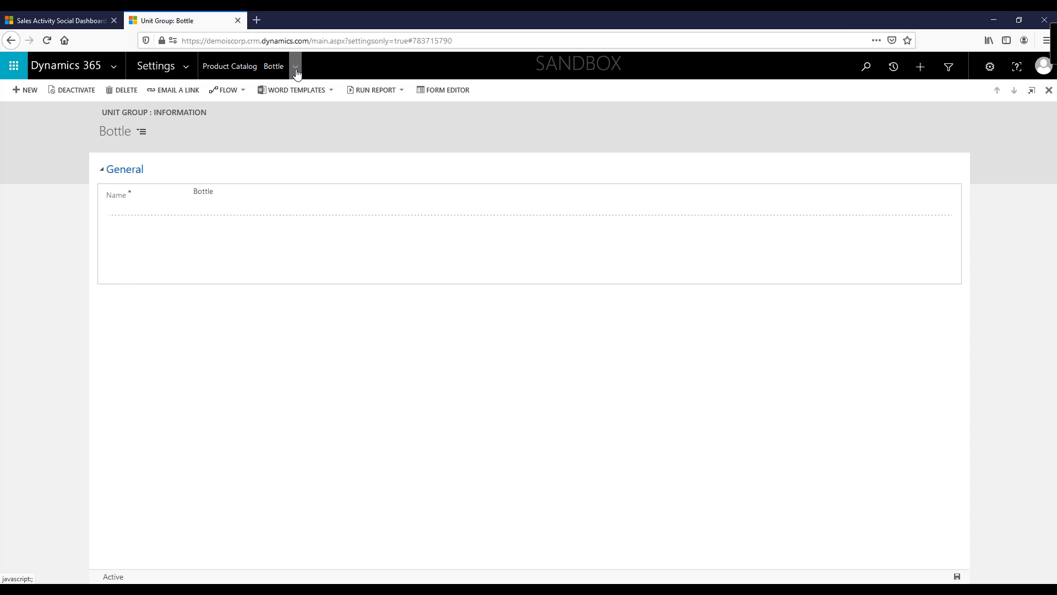
Step: Add a unit named Carton to the Bottle unit group with quantity 6 of base unit Bottle
left_click(296, 67)
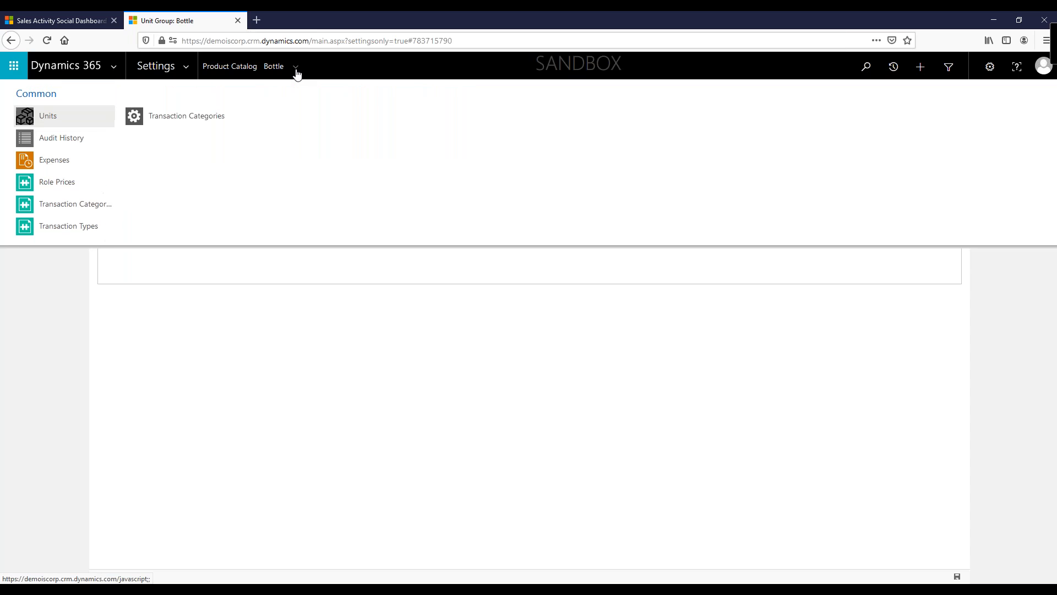
left_click(48, 119)
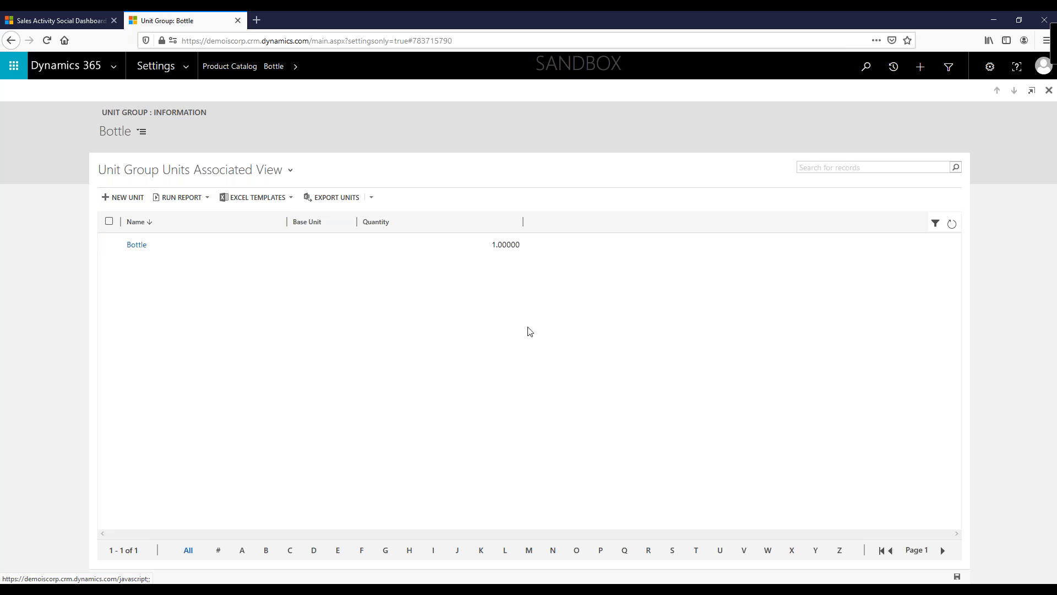
left_click(126, 198)
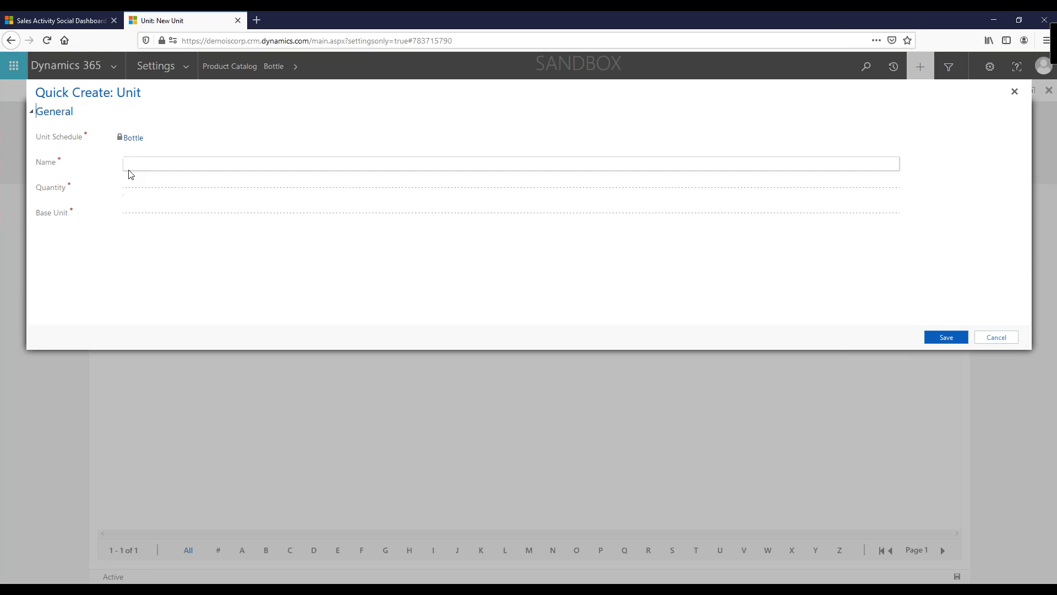
left_click(154, 169)
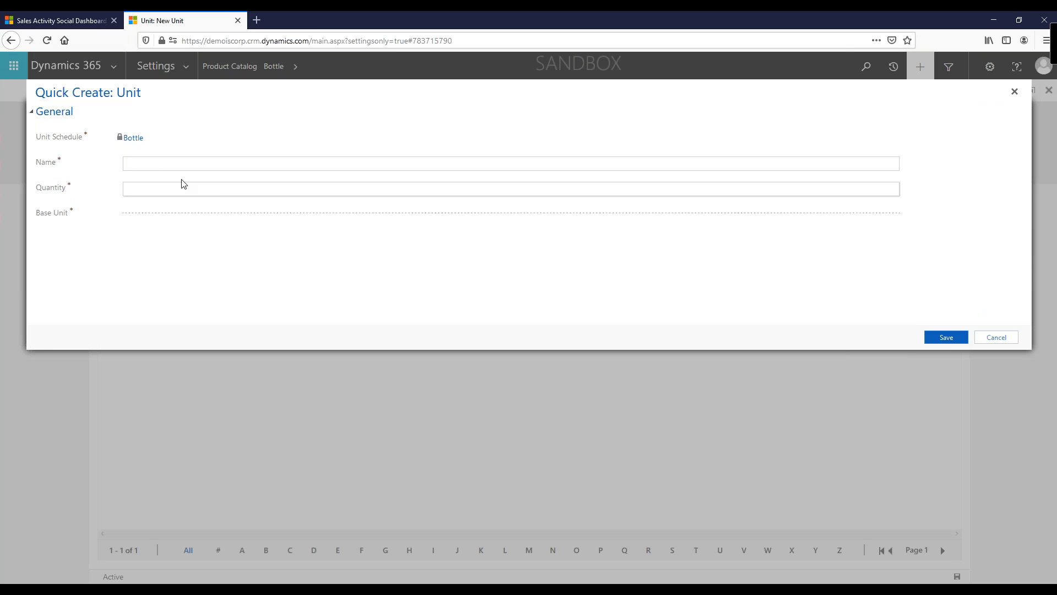
type("Carton")
left_click(197, 189)
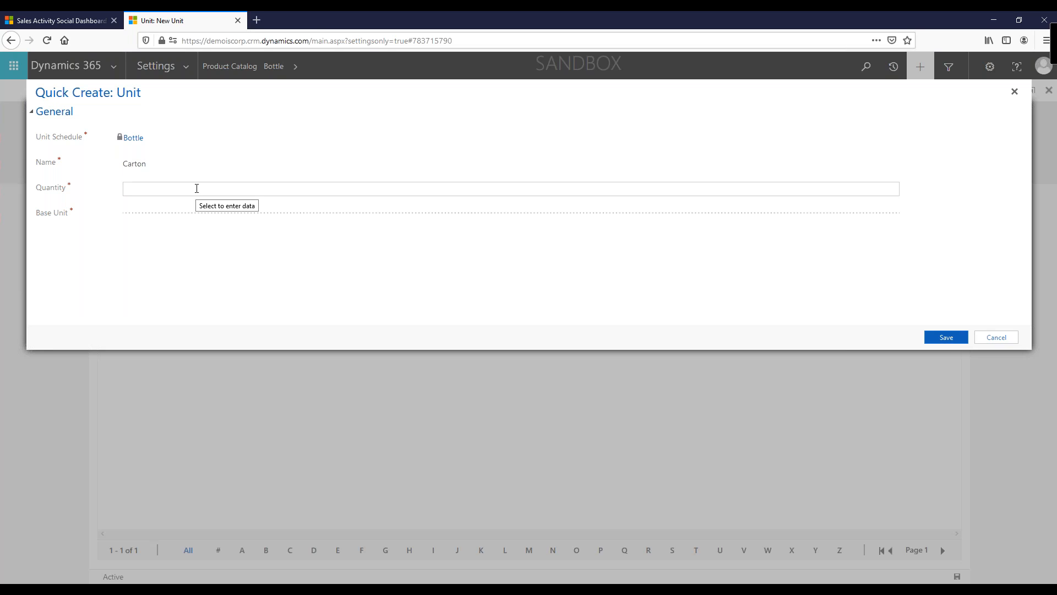
type("6")
left_click(169, 212)
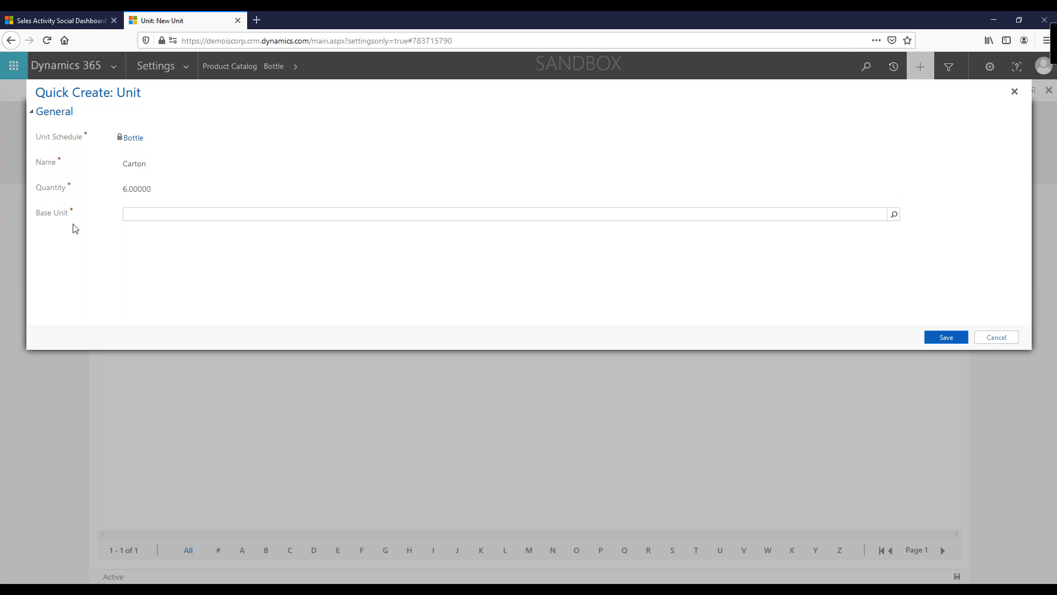
left_click(893, 216)
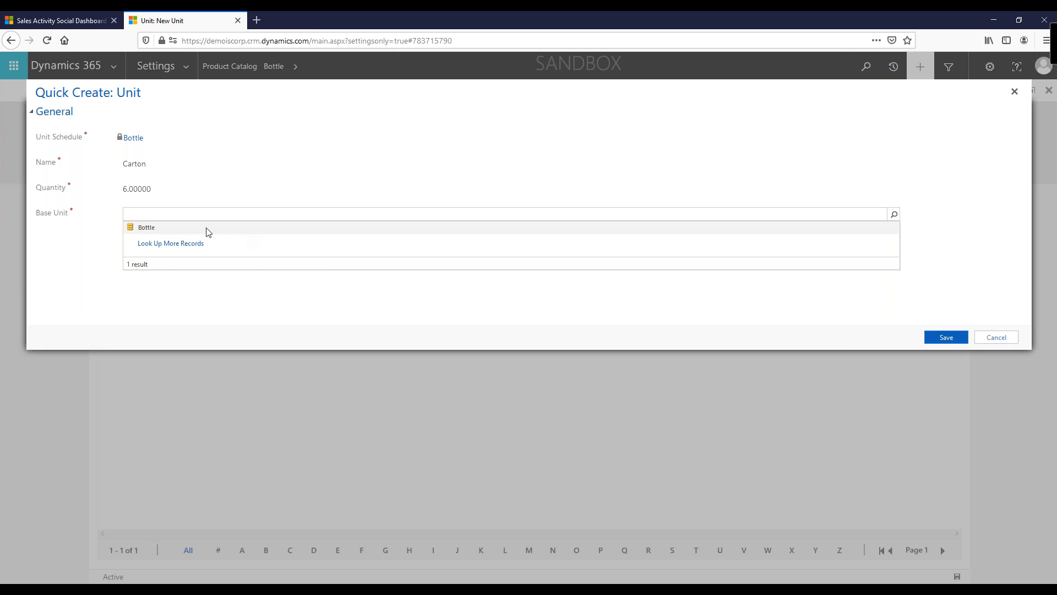
left_click(205, 231)
left_click(939, 338)
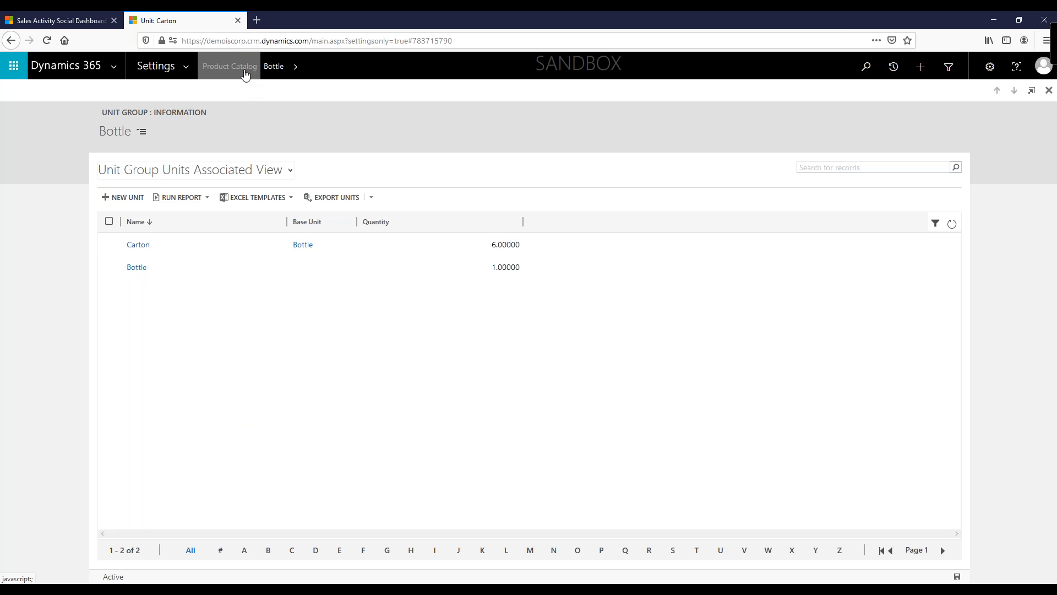
Step: Examine the units defined in the Ounce unit group
left_click(229, 66)
left_click(590, 149)
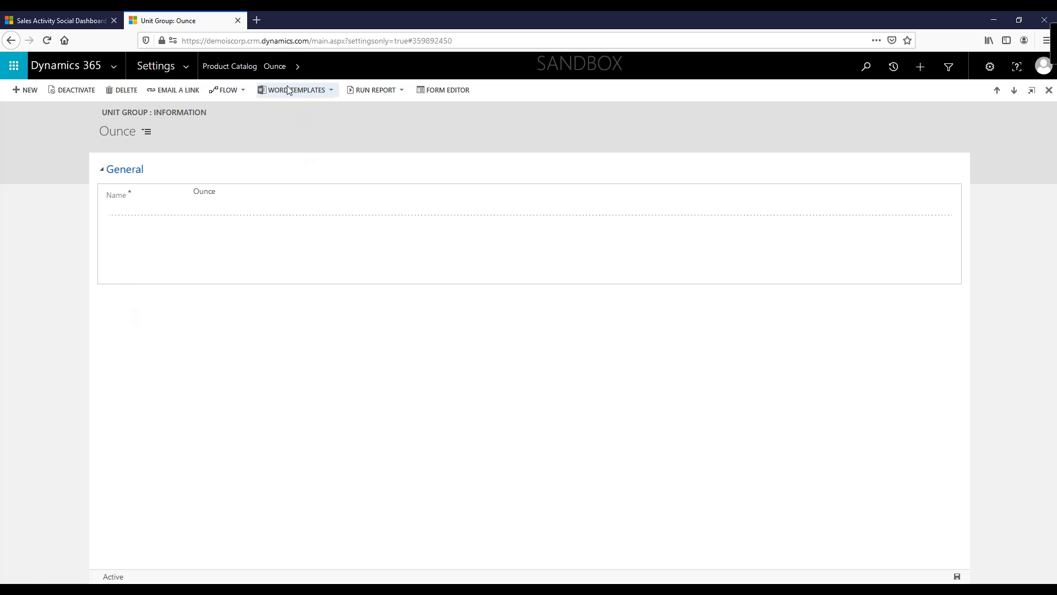
left_click(298, 66)
left_click(52, 115)
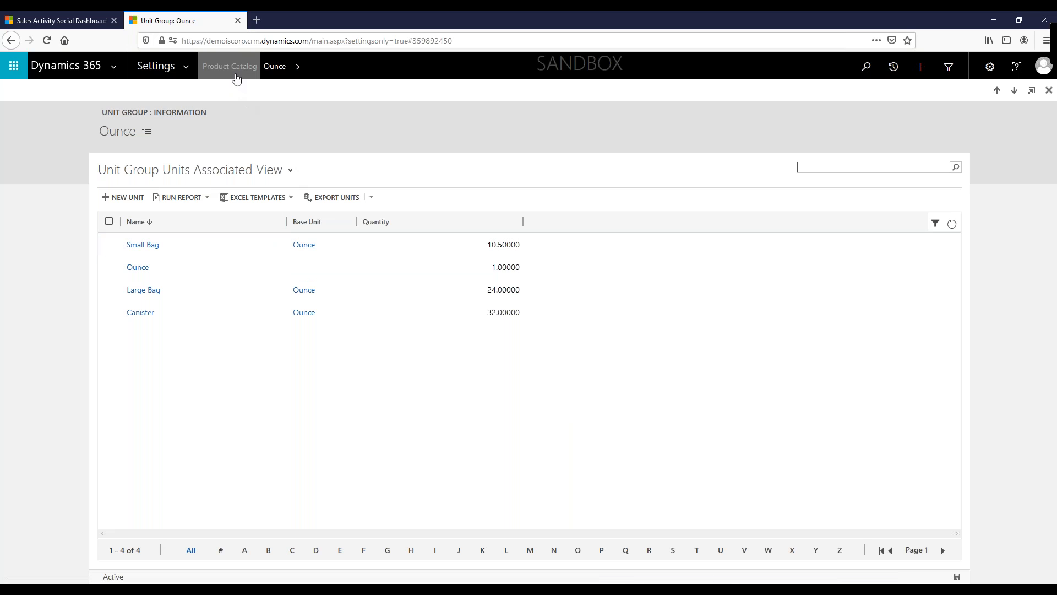
Step: Inspect the Coffee Creamers product family record in Families & Products
left_click(236, 77)
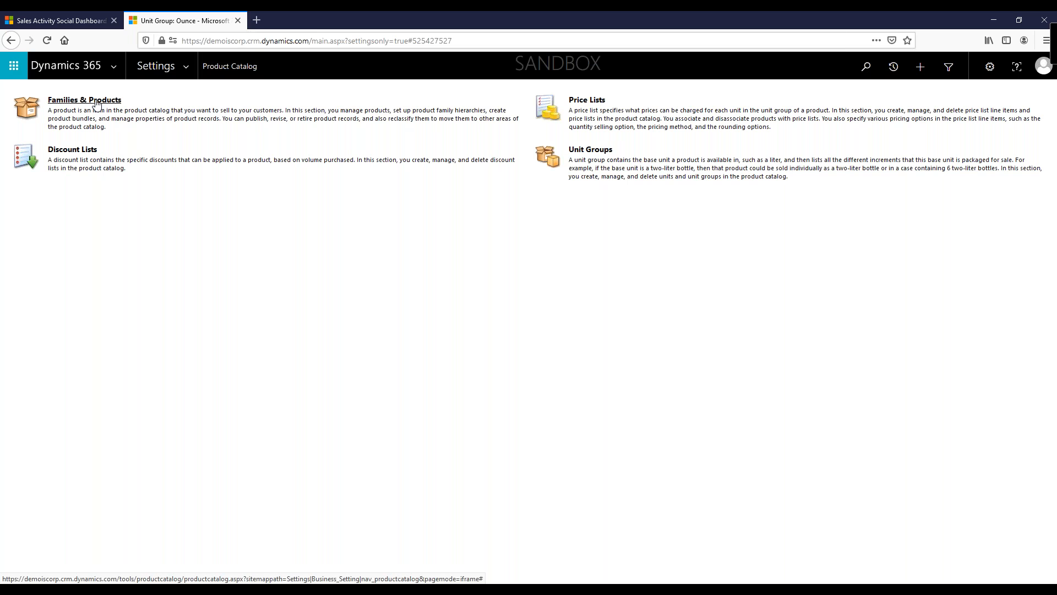
left_click(97, 103)
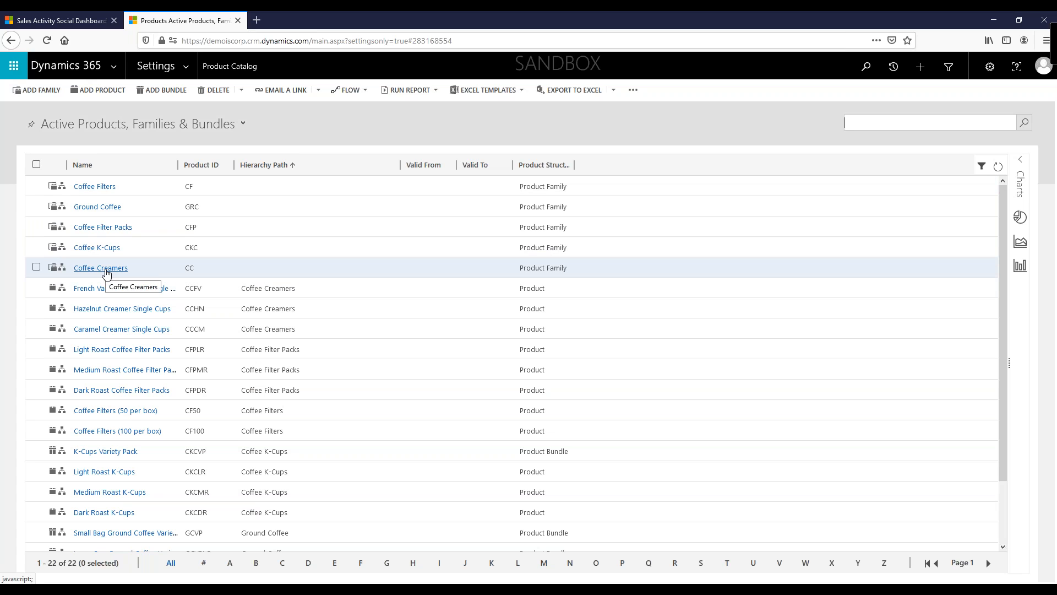
left_click(106, 270)
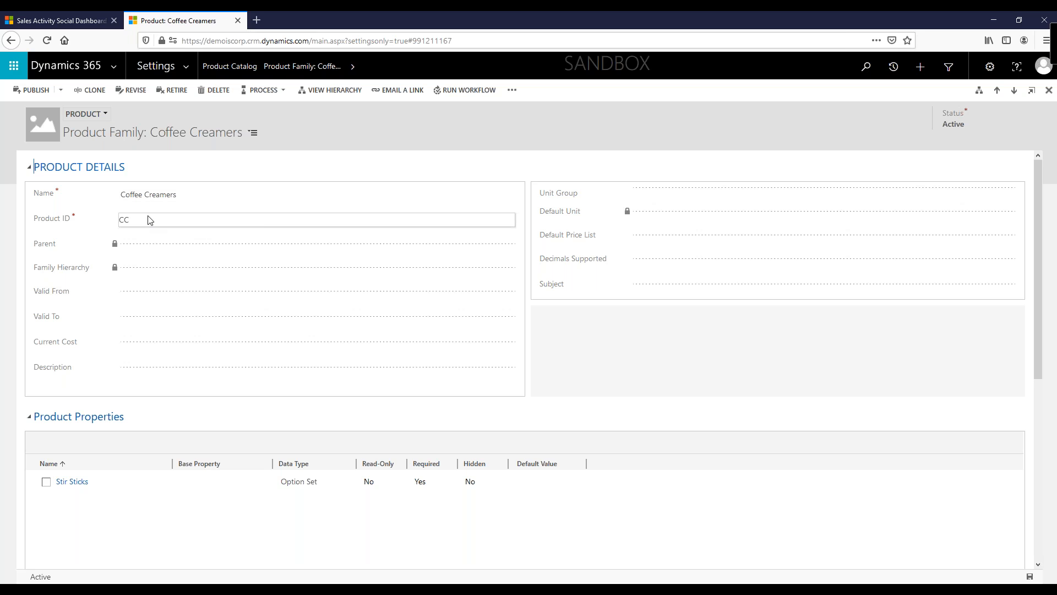
scroll(177, 419, "down", 1)
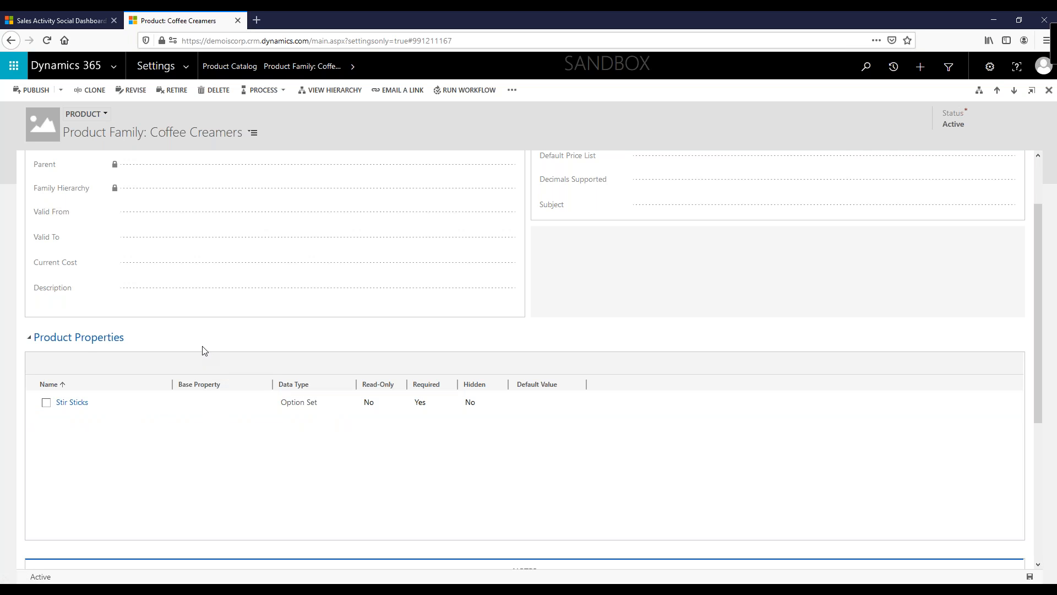
scroll(204, 348, "up", 3)
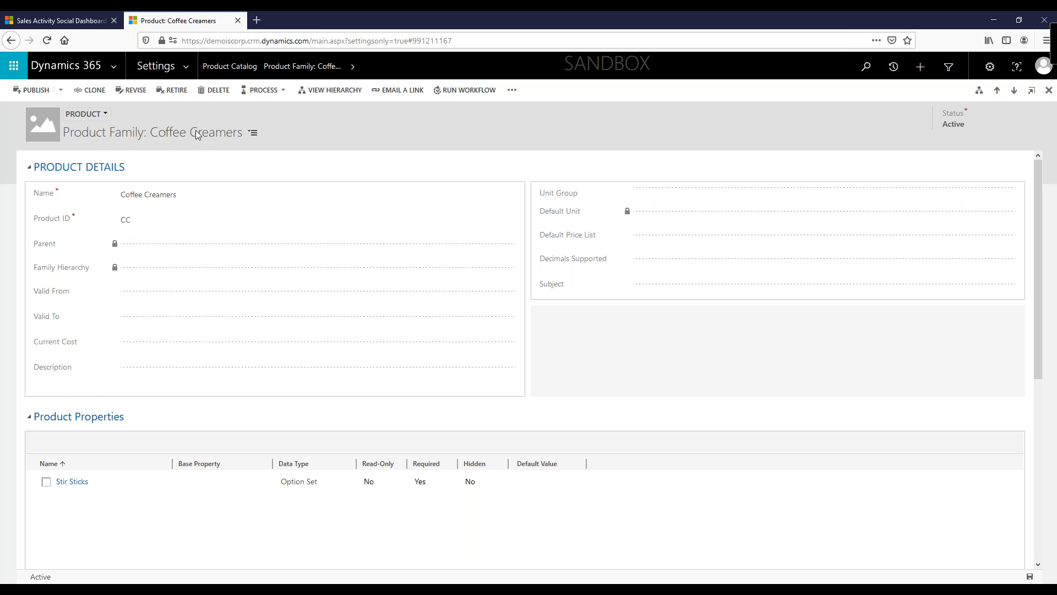
Step: Start a new product named French Vanilla Creamer with Product ID CCFVC
left_click(229, 66)
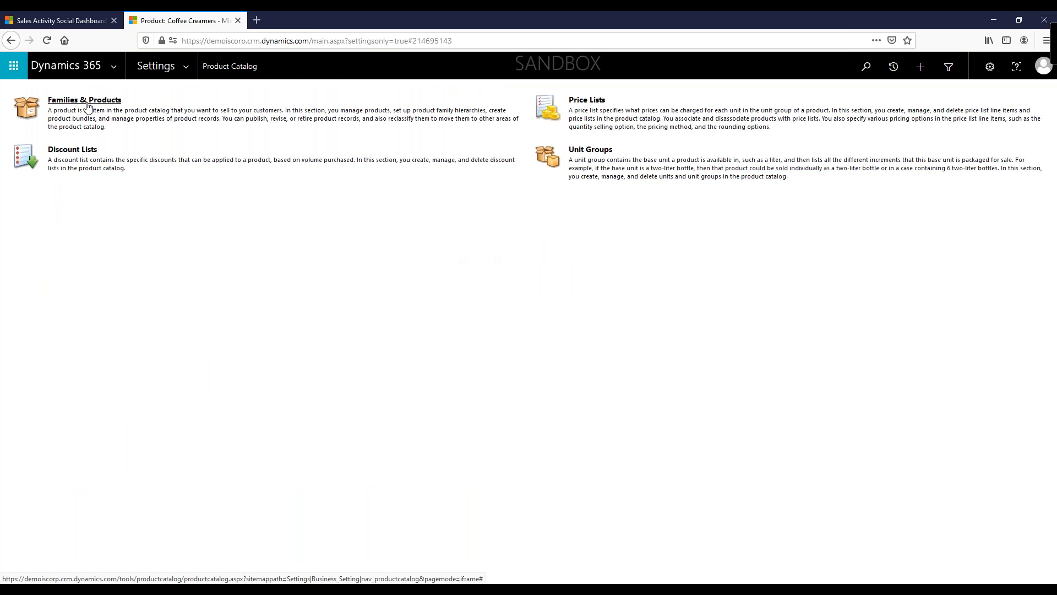
left_click(88, 106)
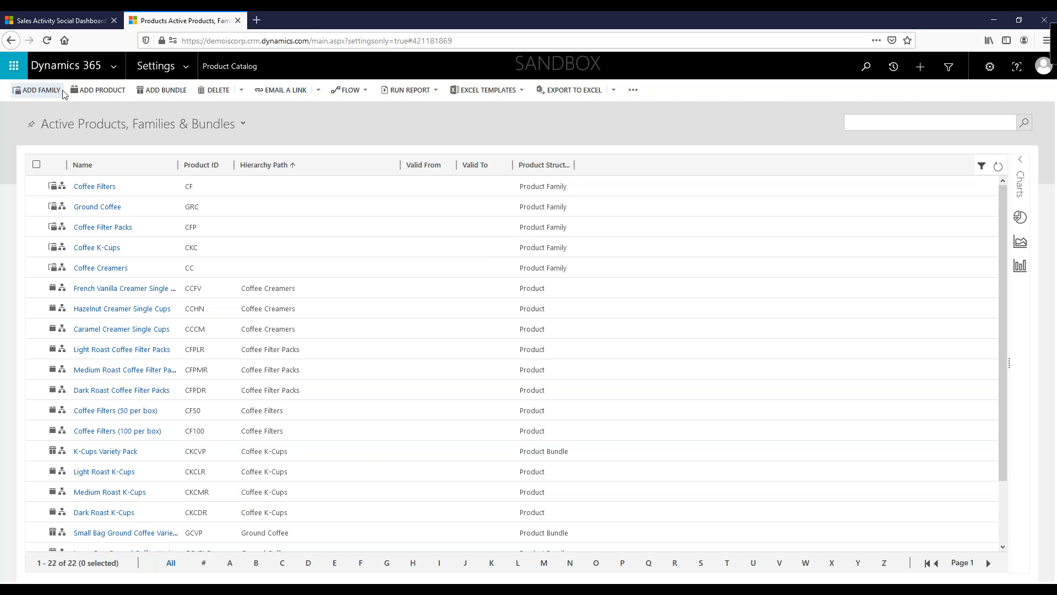
left_click(98, 90)
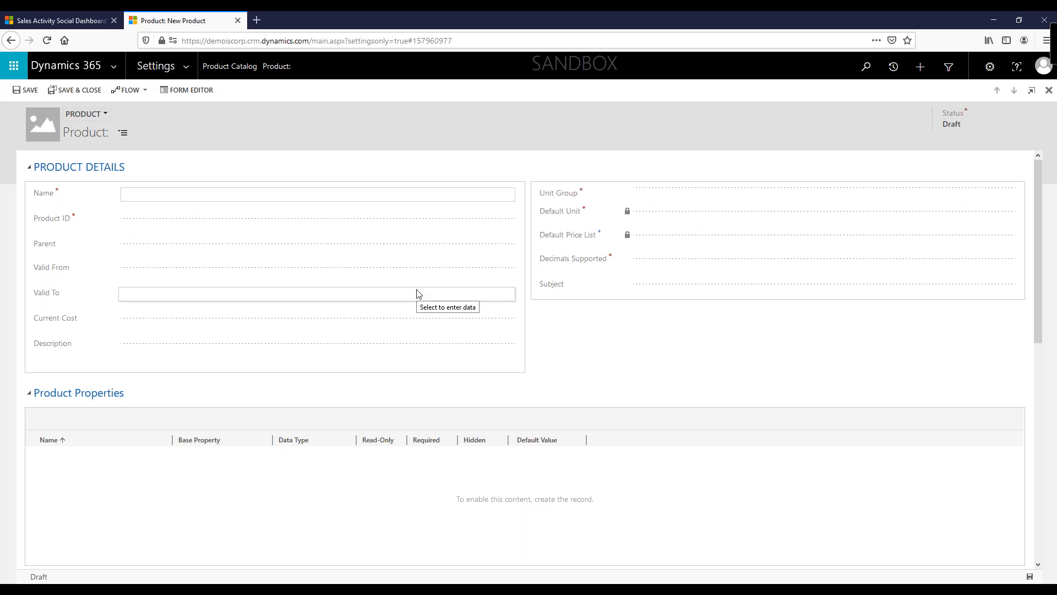
type("French Vanilla Creamer")
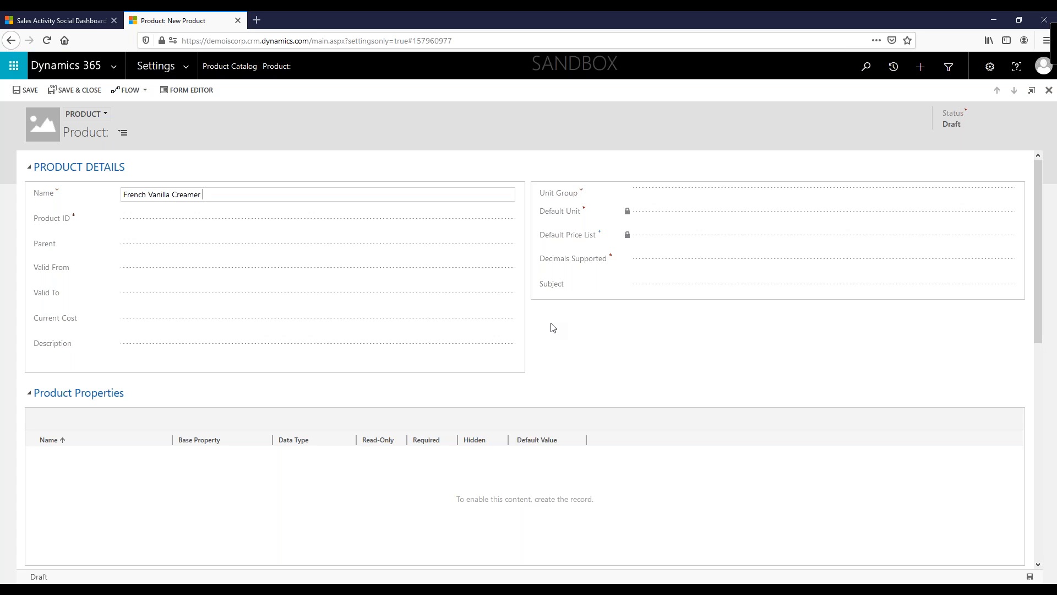
key("Tab")
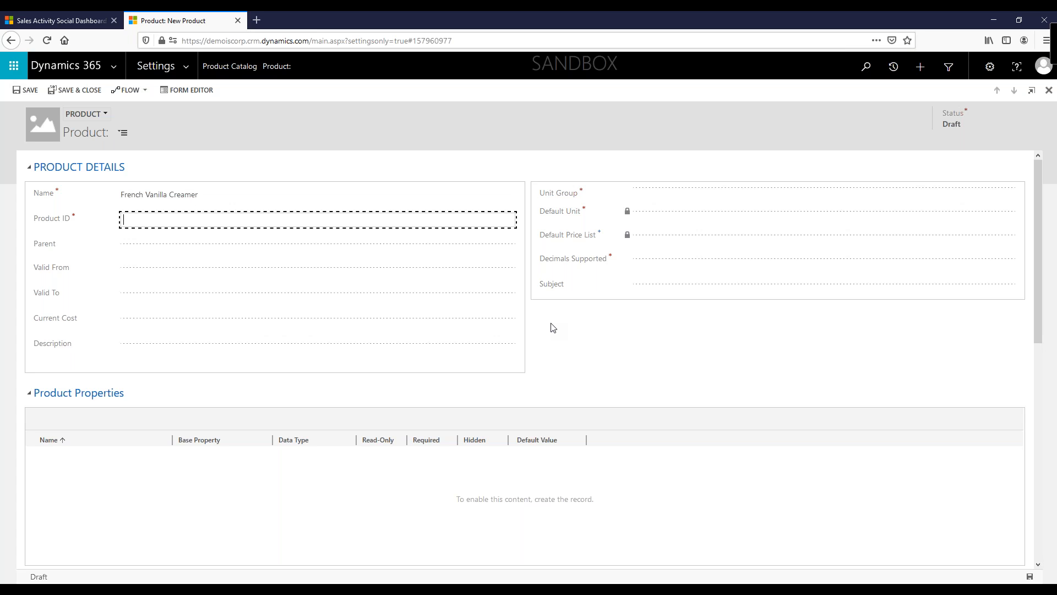
type("ccFVC")
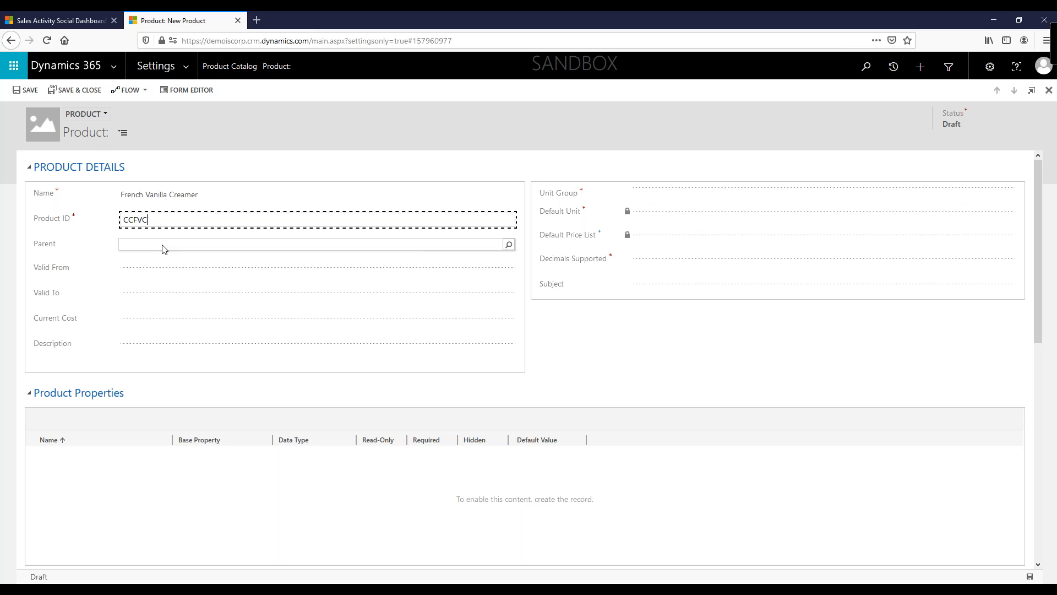
Step: Set the new product's parent to the Coffee Creamers family
left_click(140, 245)
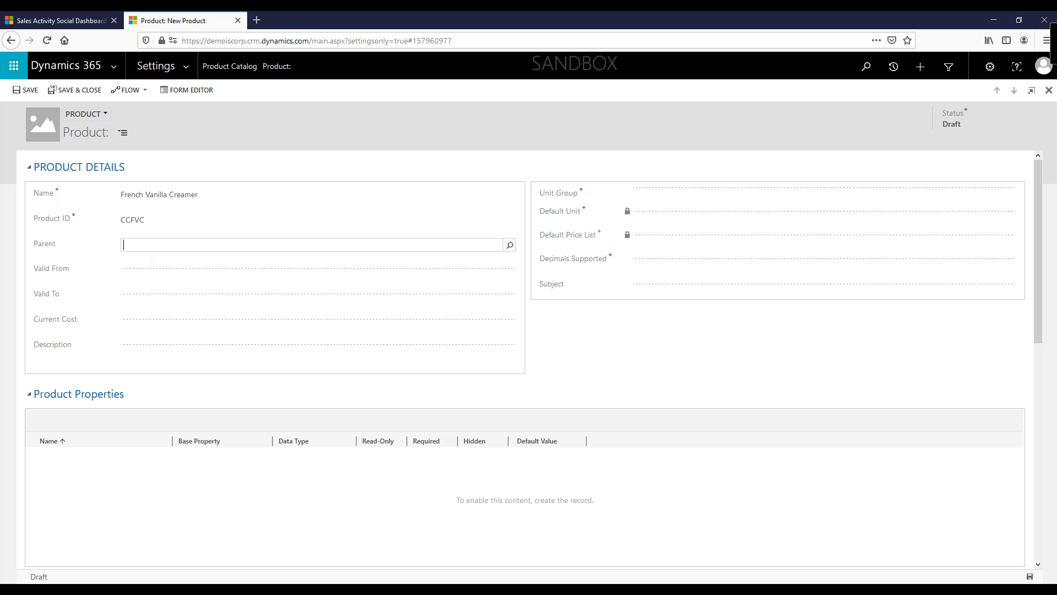
left_click(509, 245)
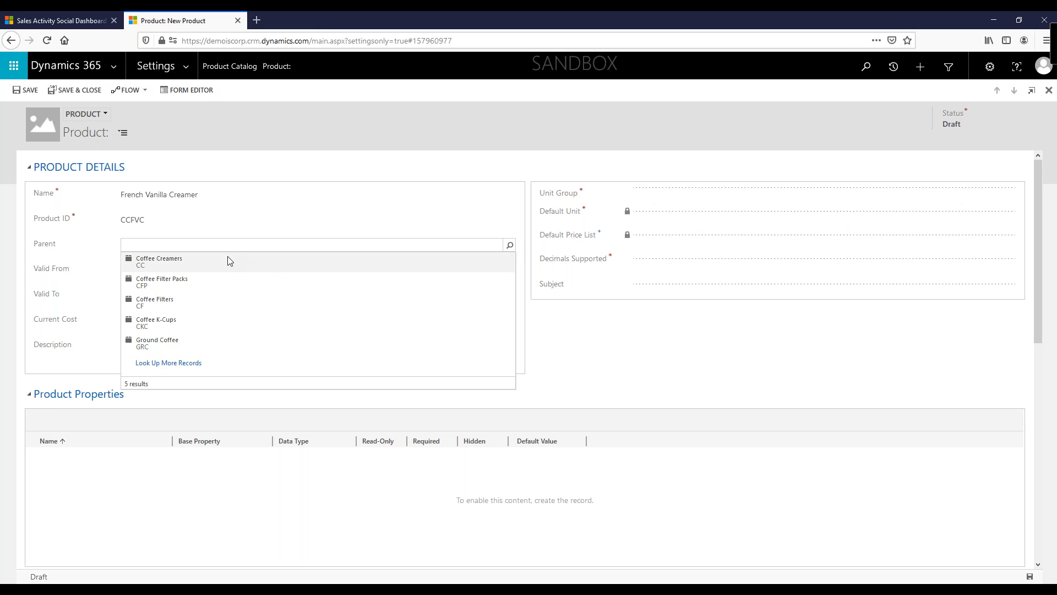
left_click(163, 263)
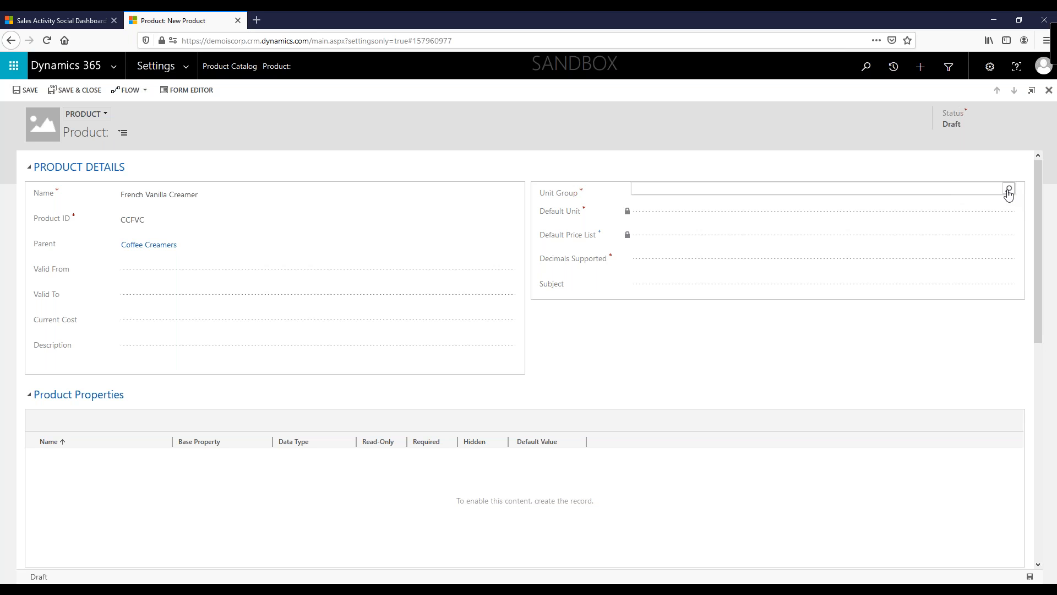
Step: Set the product's unit group to Bottle and its default unit to Bottle
left_click(1009, 190)
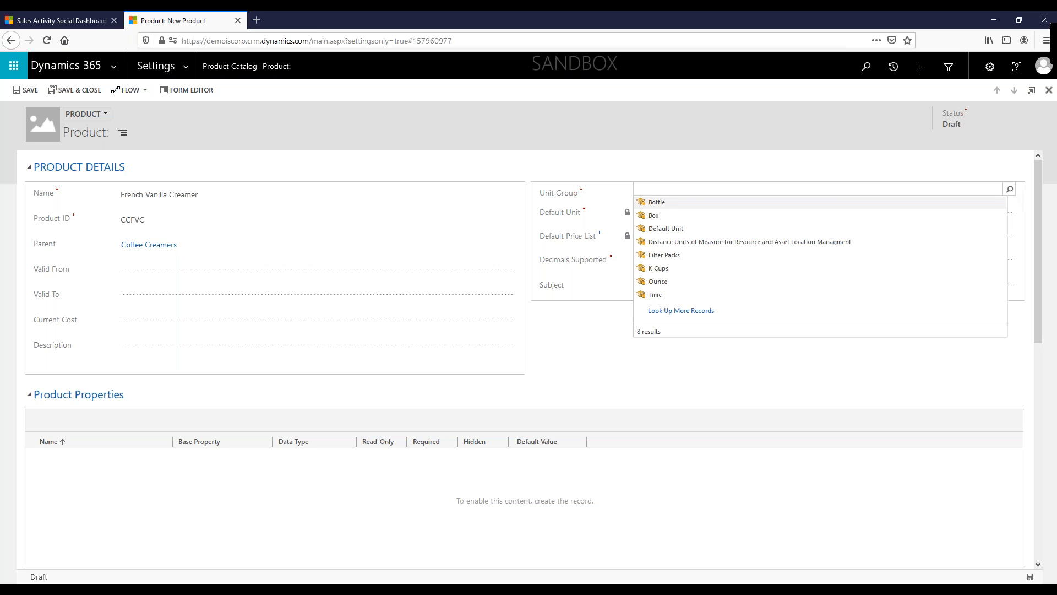
left_click(655, 205)
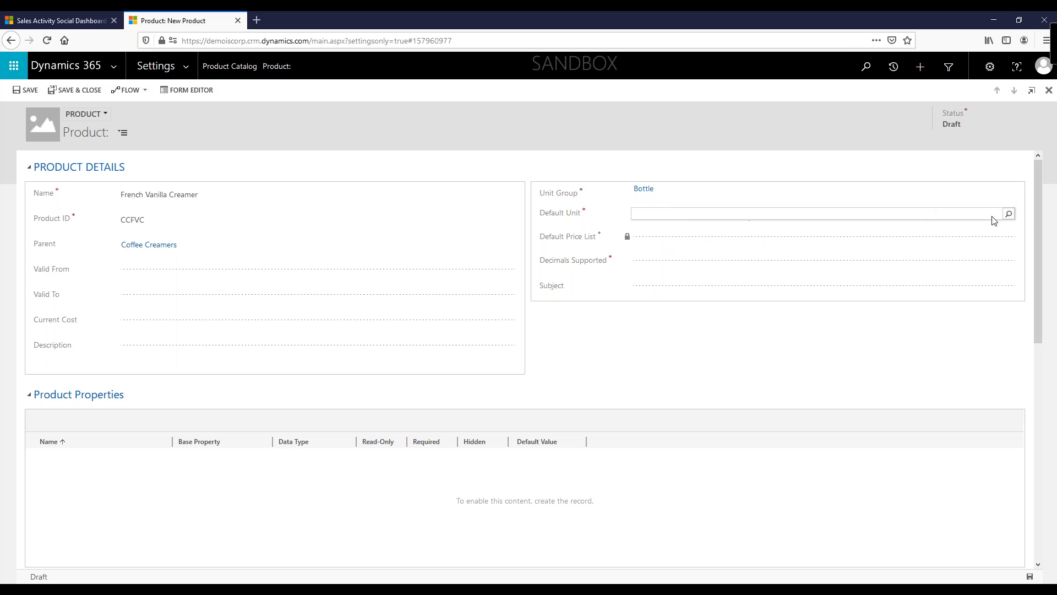
left_click(1009, 215)
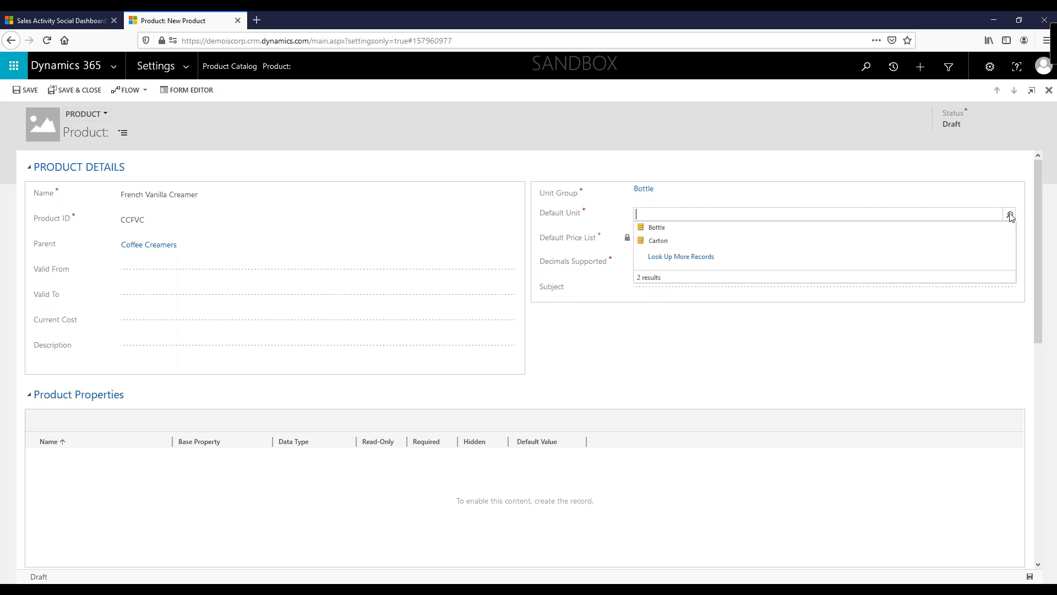
left_click(664, 232)
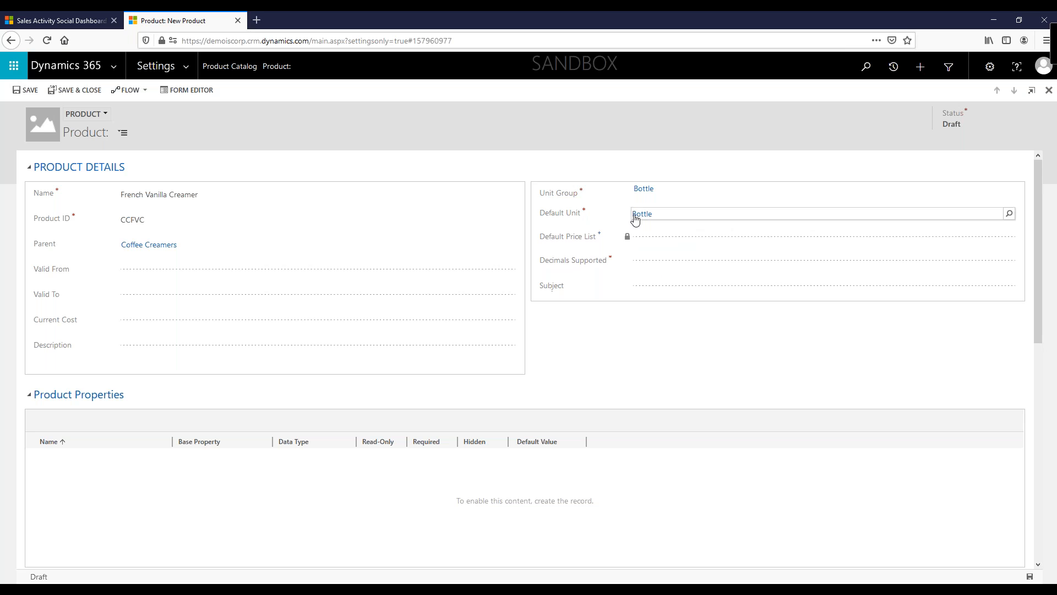
Step: Enter 0 for Decimals Supported and save the new product
left_click(653, 263)
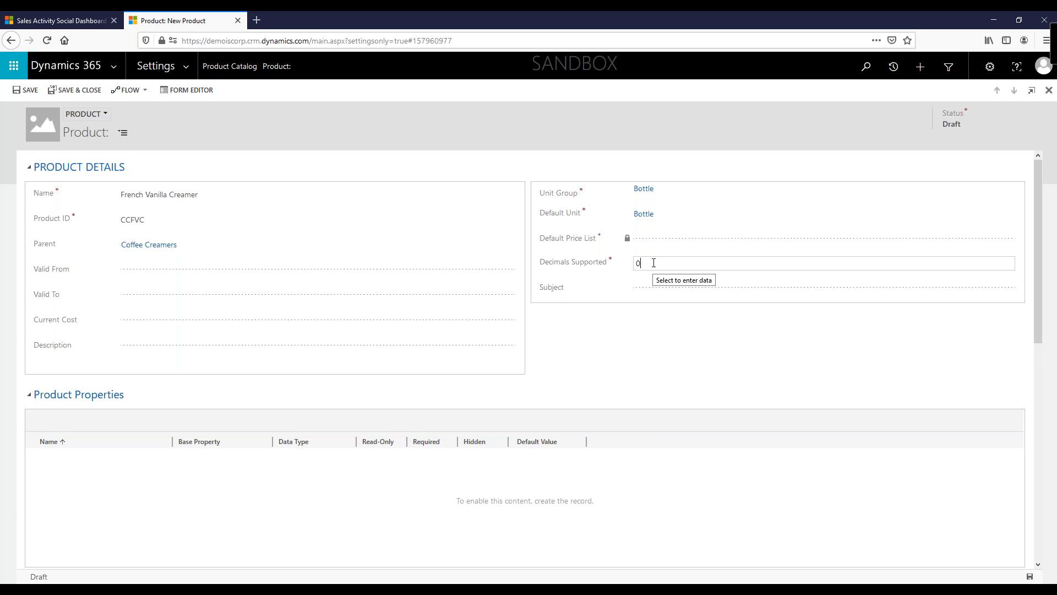
left_click(640, 263)
scroll(877, 508, "down", 3)
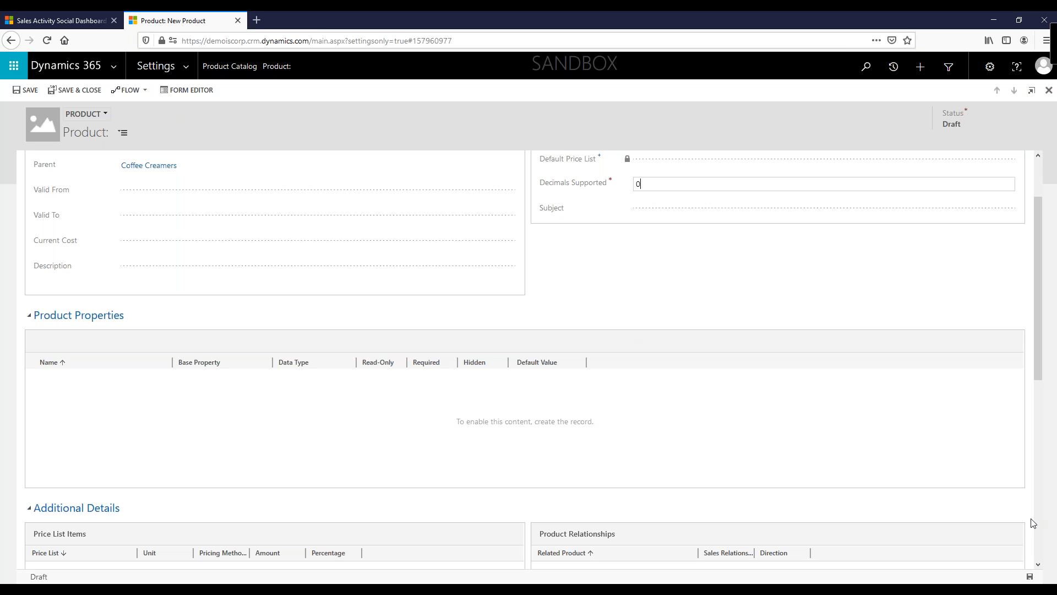
left_click(1030, 577)
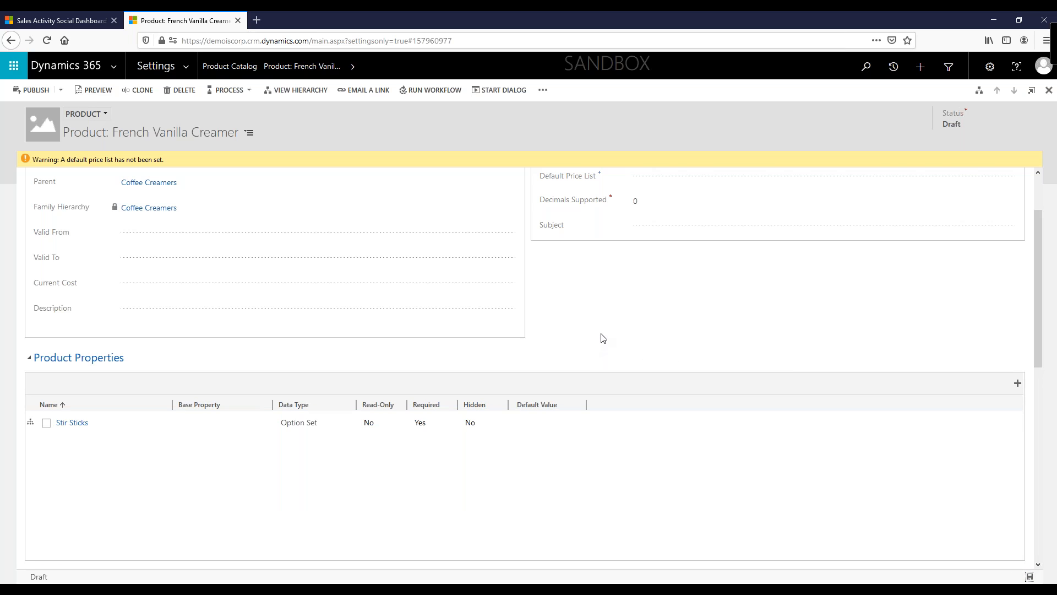
Step: Examine the Default Price List field on the saved product form
scroll(600, 353, "up", 2)
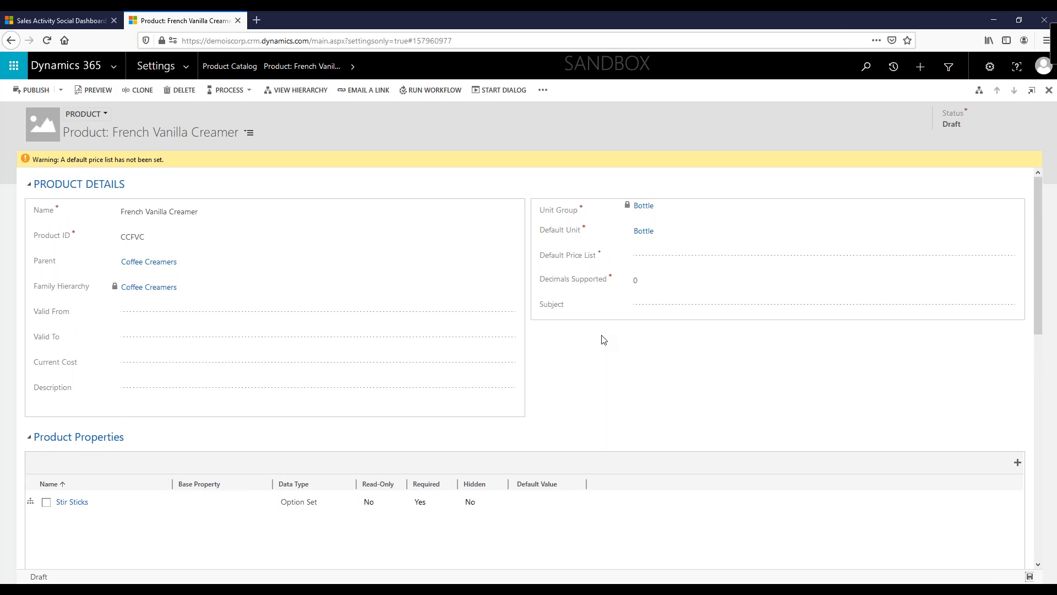
left_click(654, 258)
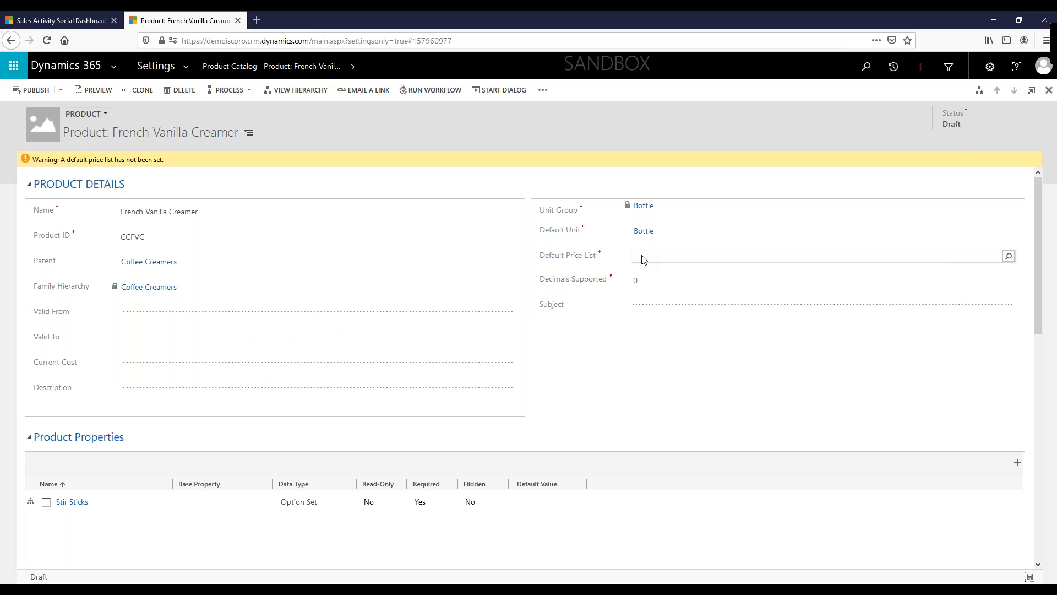
scroll(599, 370, "down", 1)
scroll(599, 370, "down", 1)
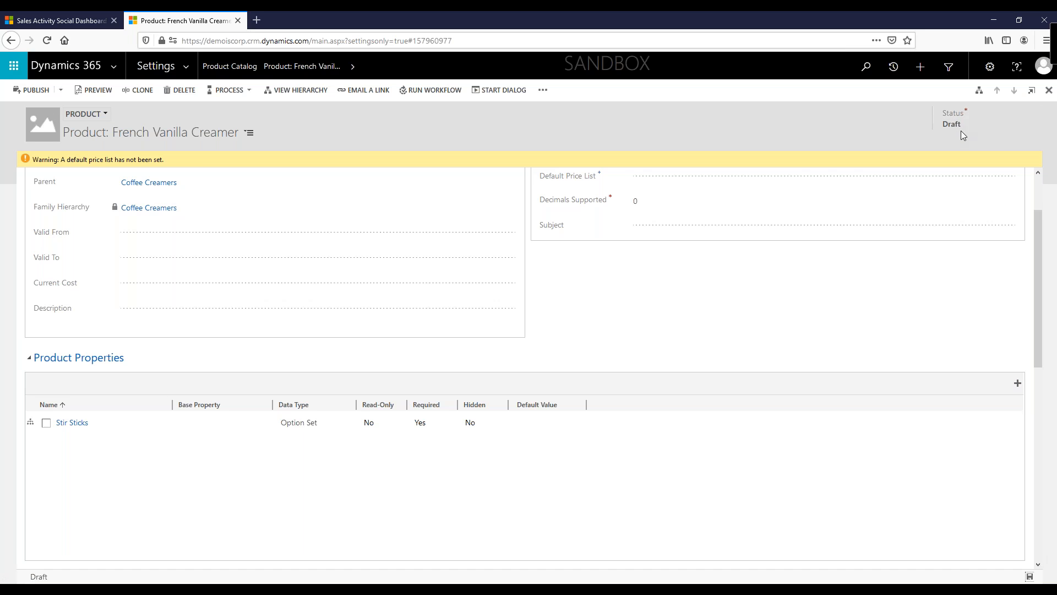
left_click(1018, 383)
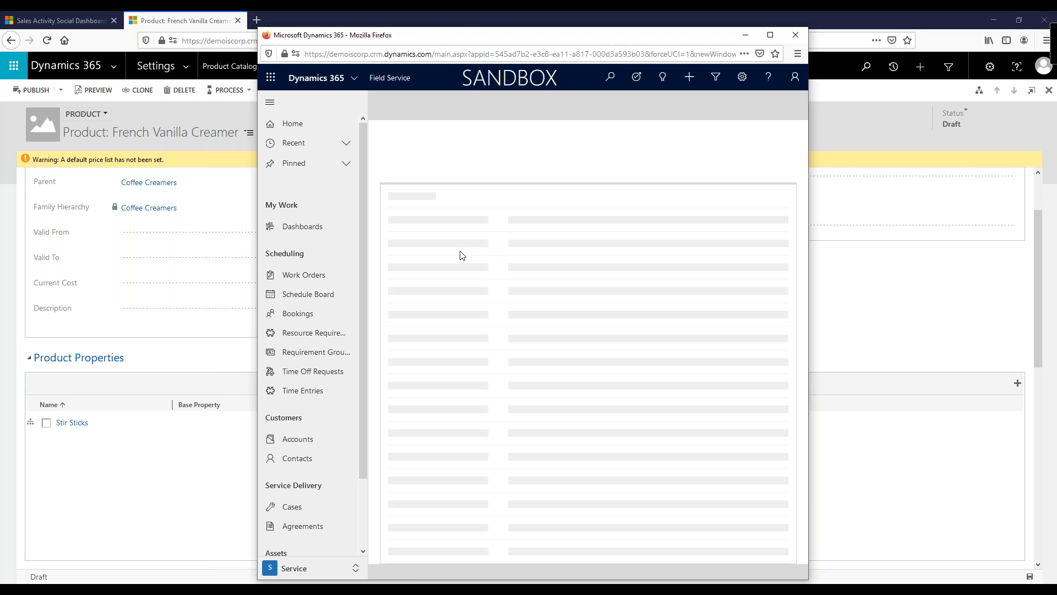
left_click(430, 198)
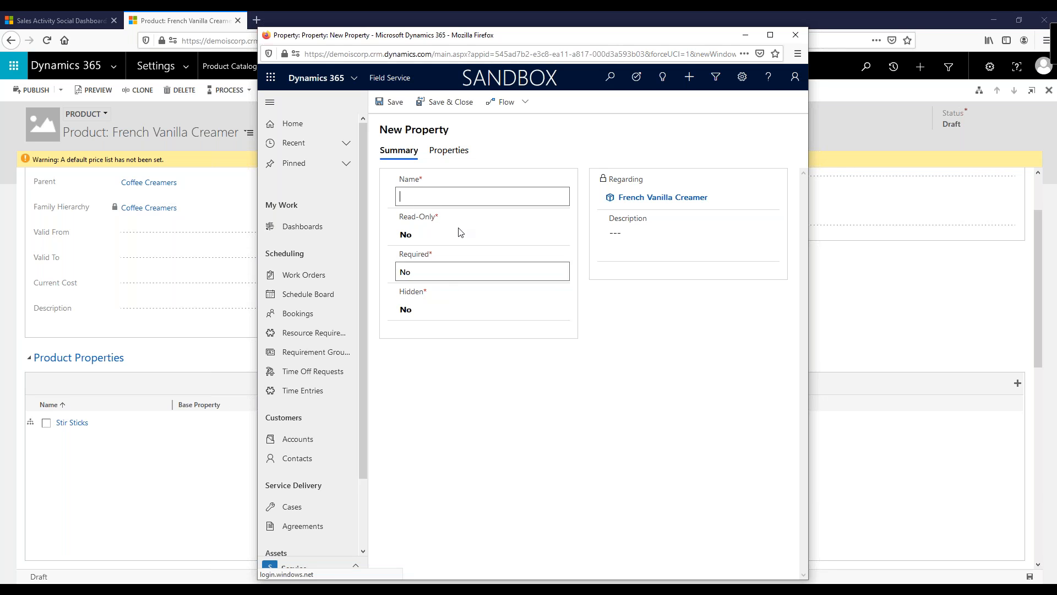
left_click(452, 152)
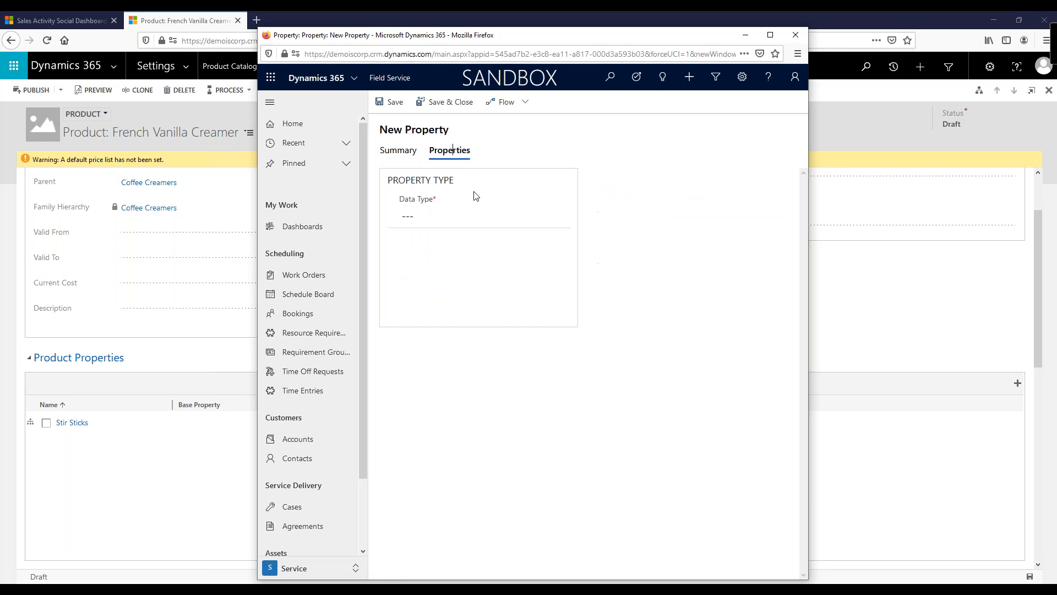
left_click(456, 219)
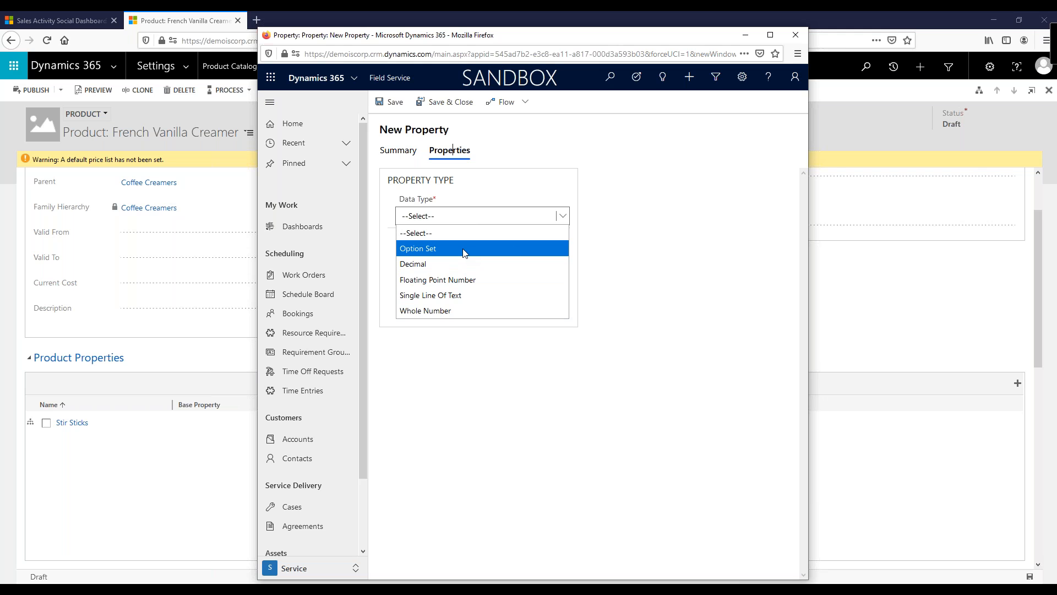
left_click(795, 34)
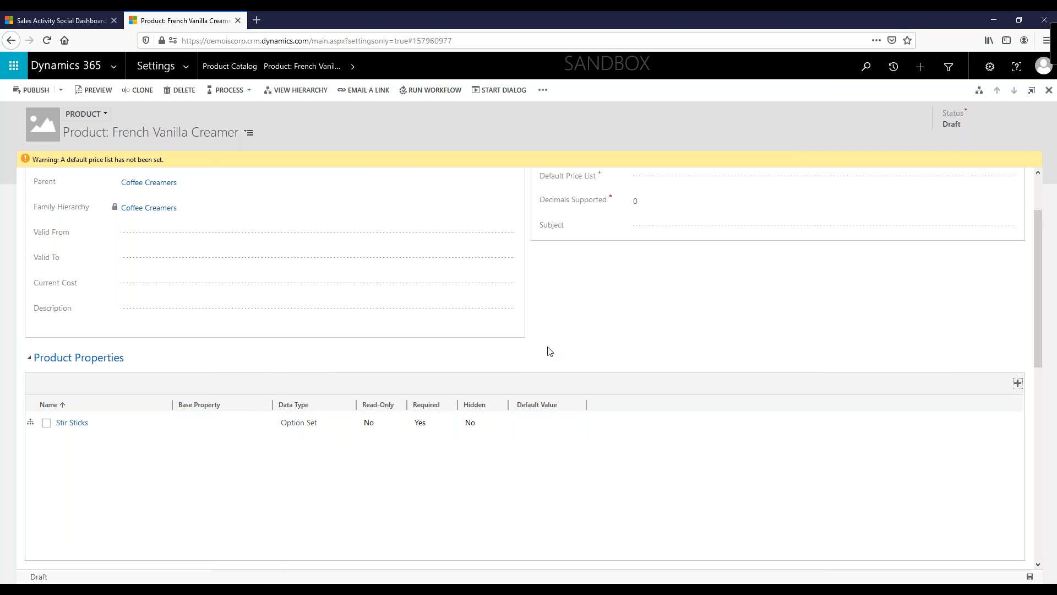
Step: Add a Substitute, Bi-Directional product relationship to French Vanilla Creamer Single Cups and save it
scroll(548, 351, "down", 4)
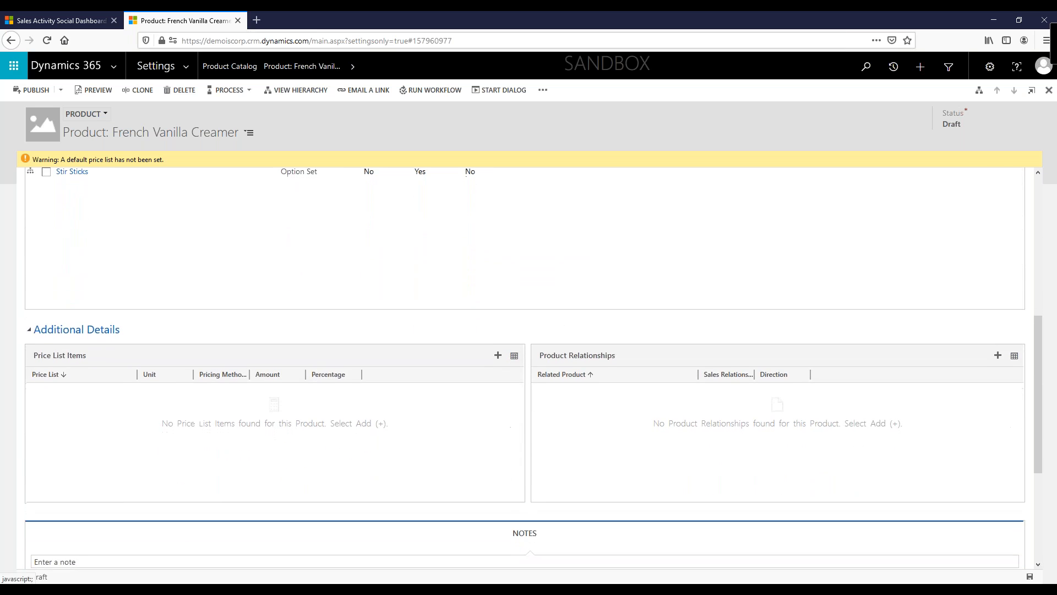
scroll(505, 364, "down", 2)
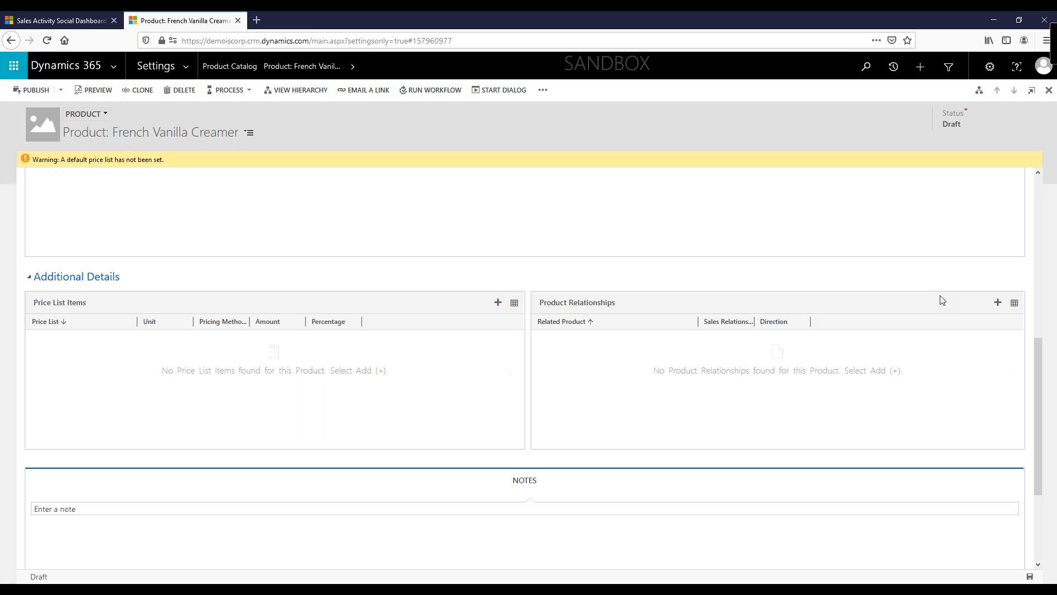
left_click(998, 304)
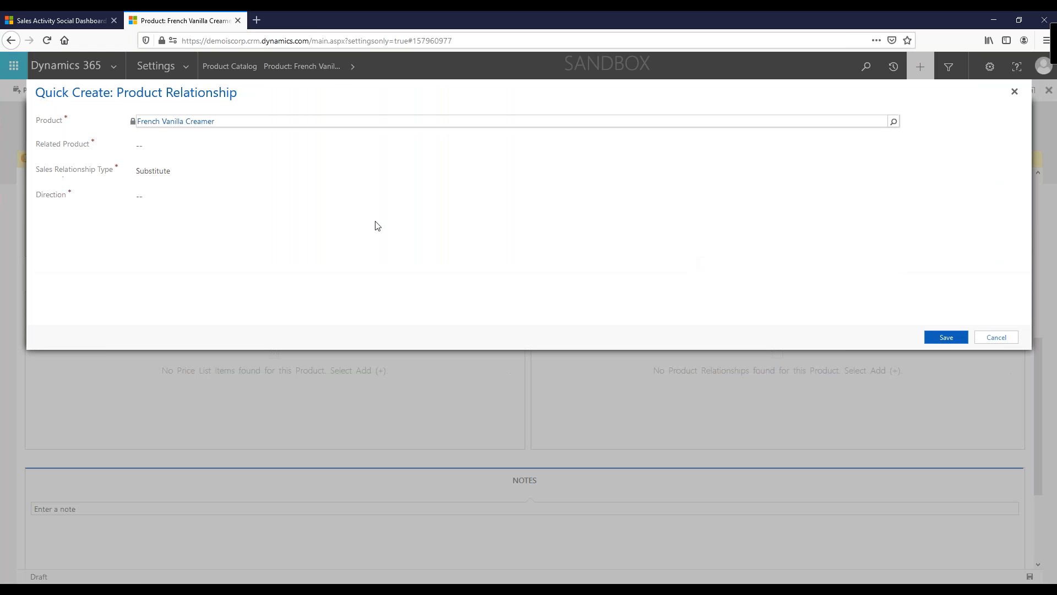
left_click(175, 147)
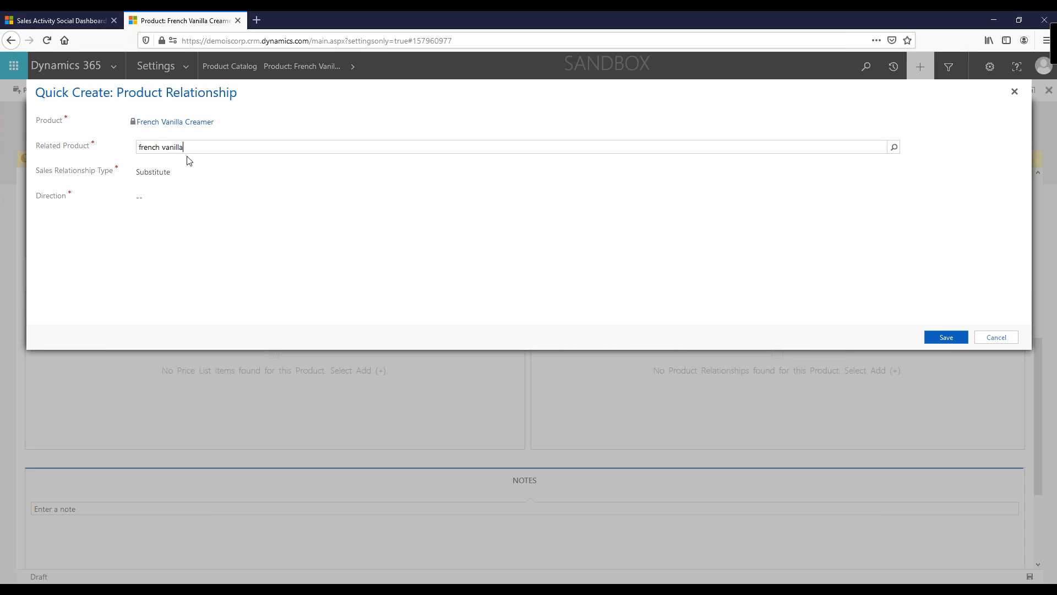
left_click(893, 147)
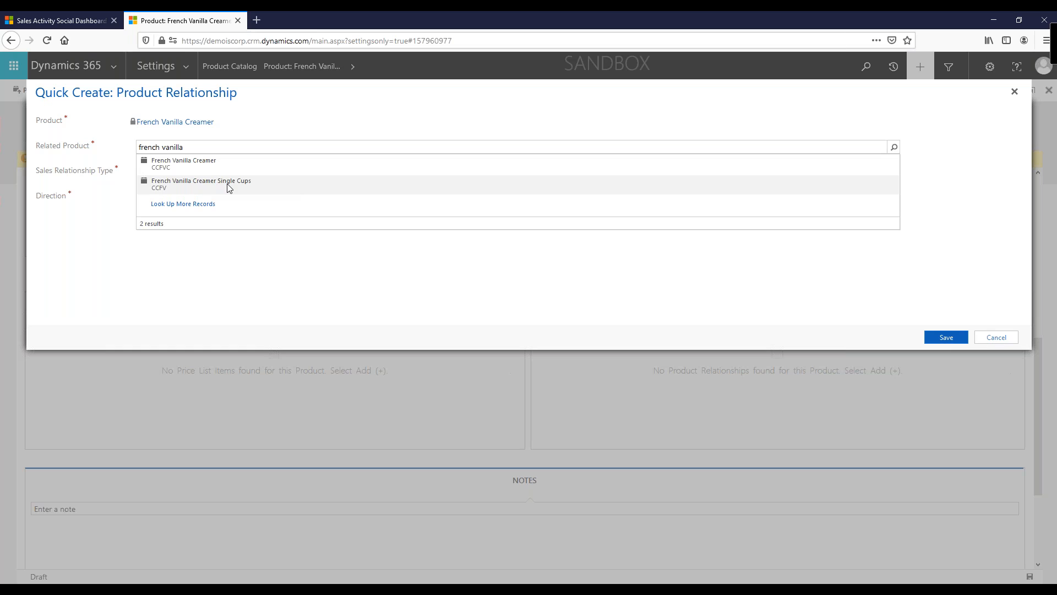
left_click(229, 188)
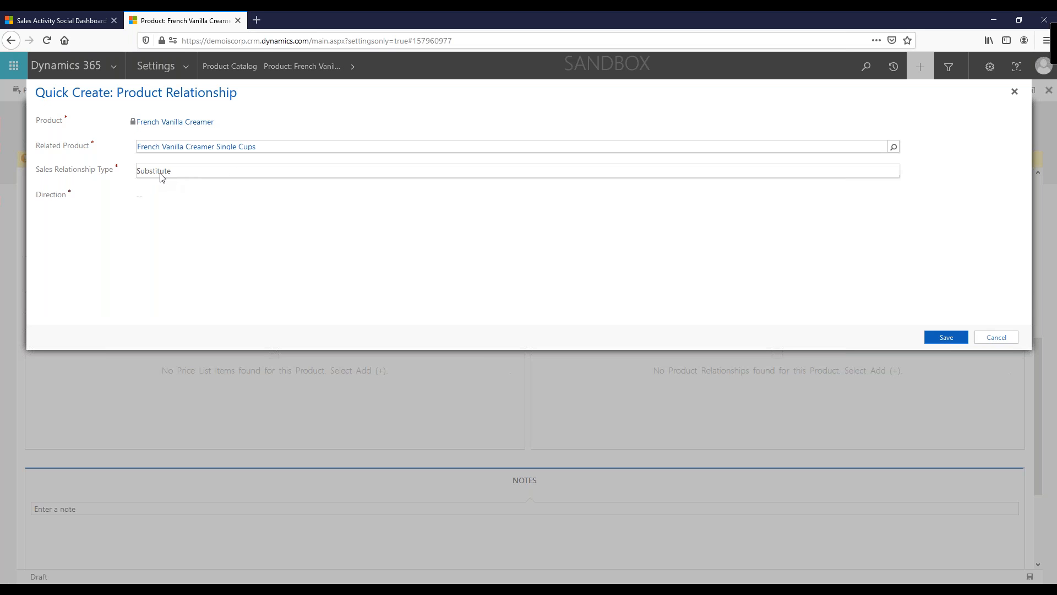
left_click(204, 174)
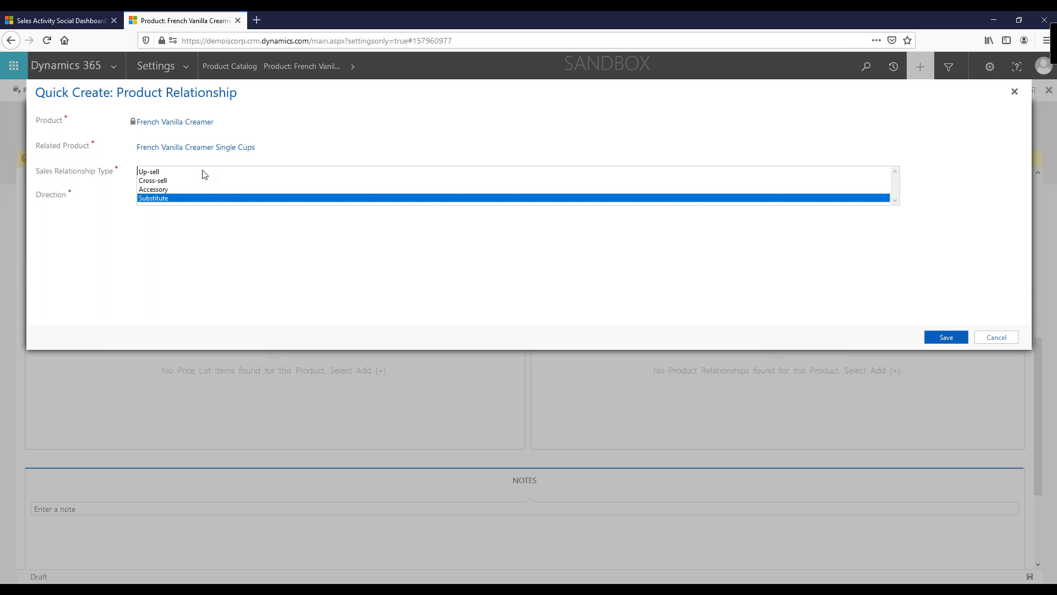
left_click(166, 199)
left_click(171, 203)
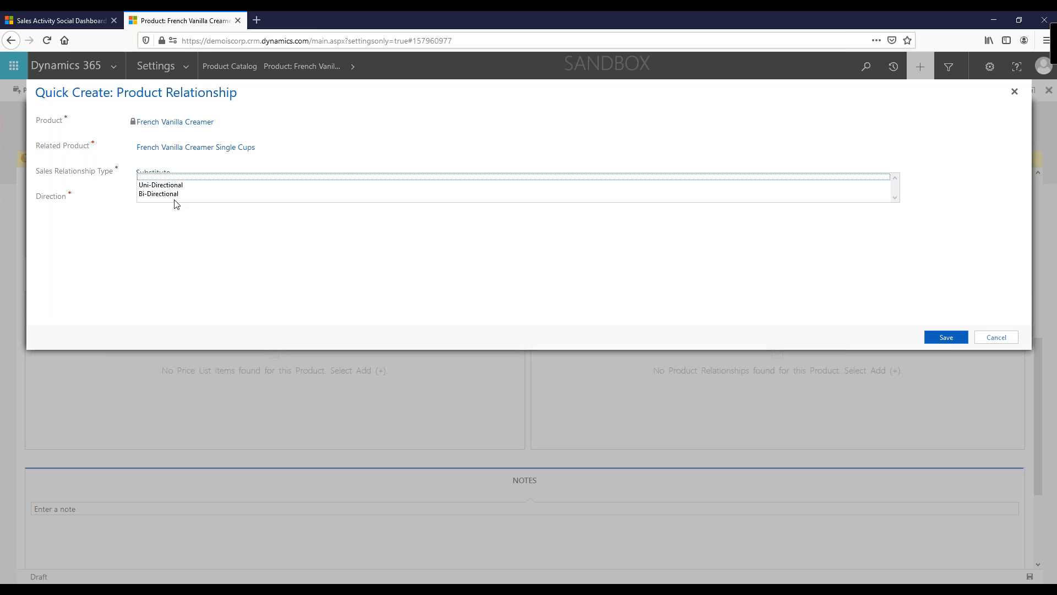
left_click(163, 195)
left_click(943, 337)
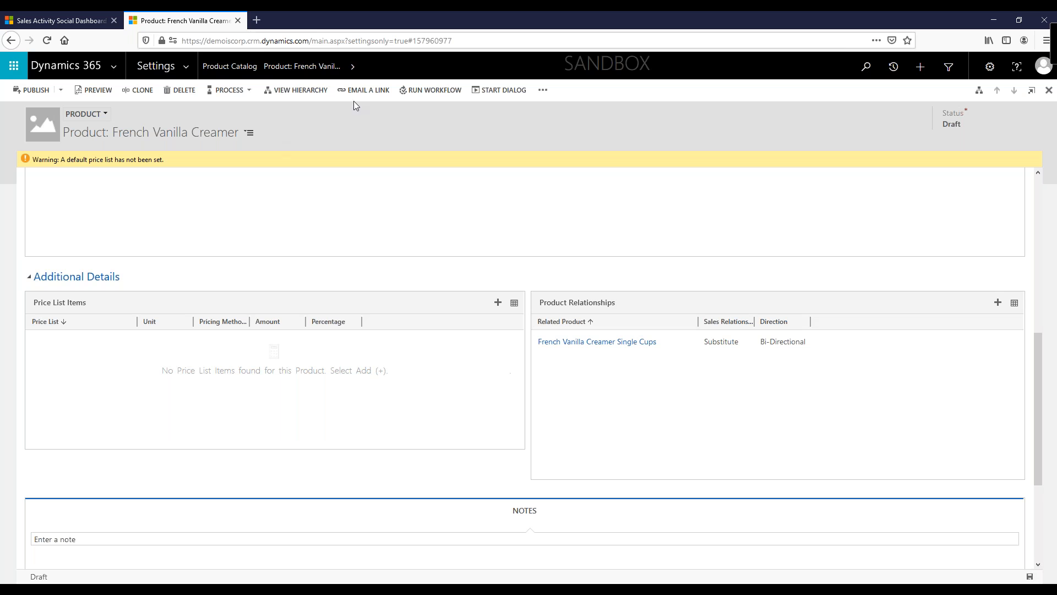
Step: In the 5-10 Volume Discount list, add a 10 percent discount for quantities 11 to 20, then save and close
left_click(243, 69)
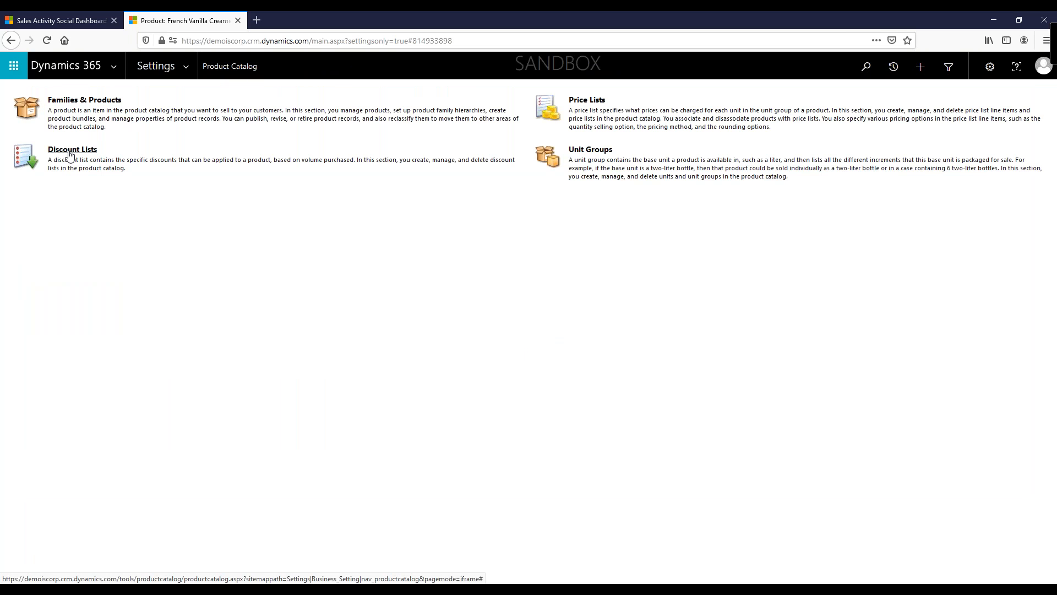
left_click(70, 156)
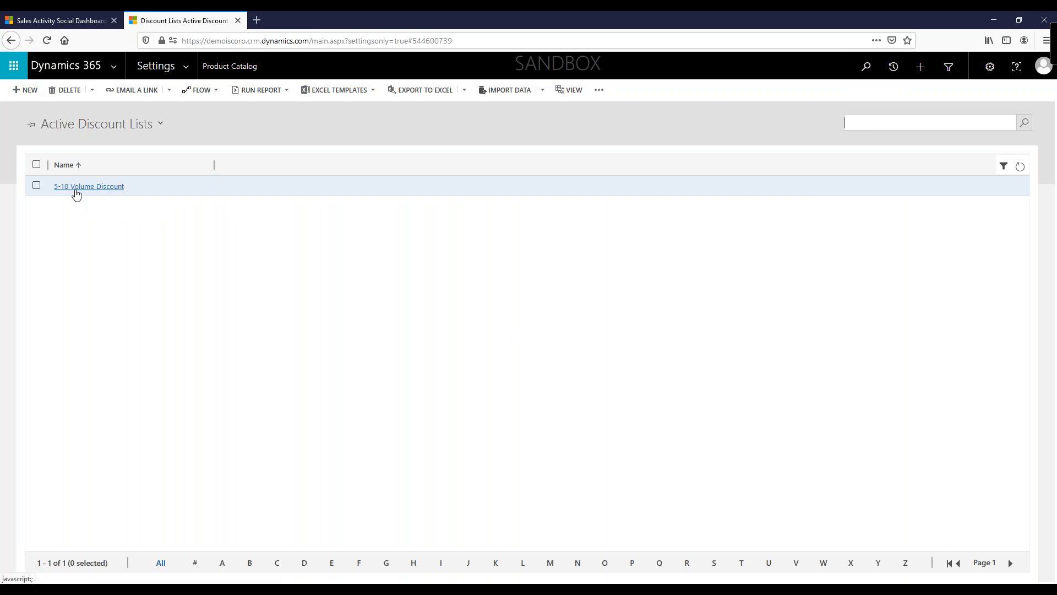
left_click(76, 190)
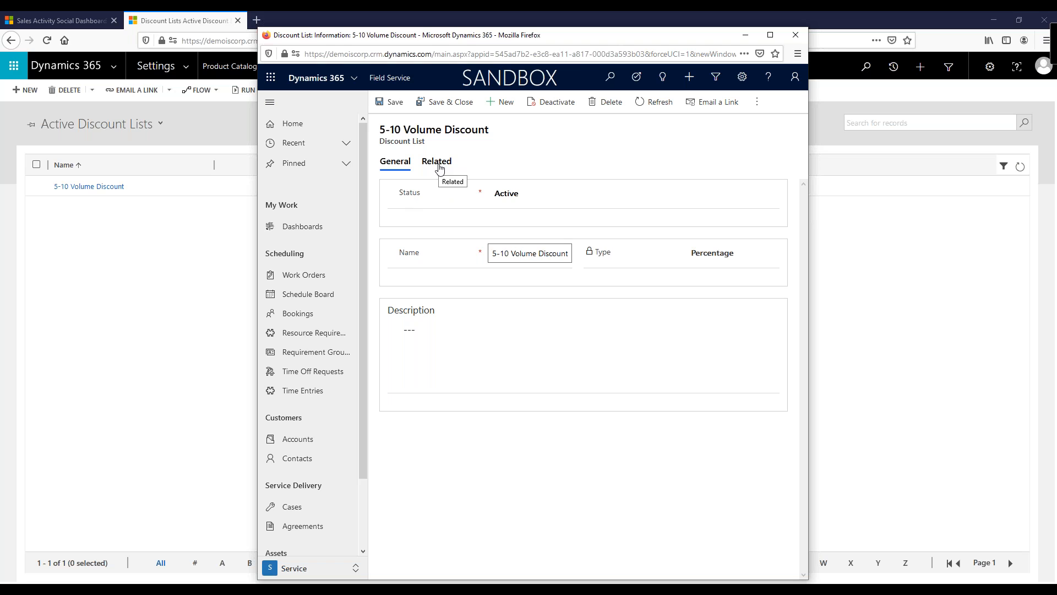
left_click(437, 163)
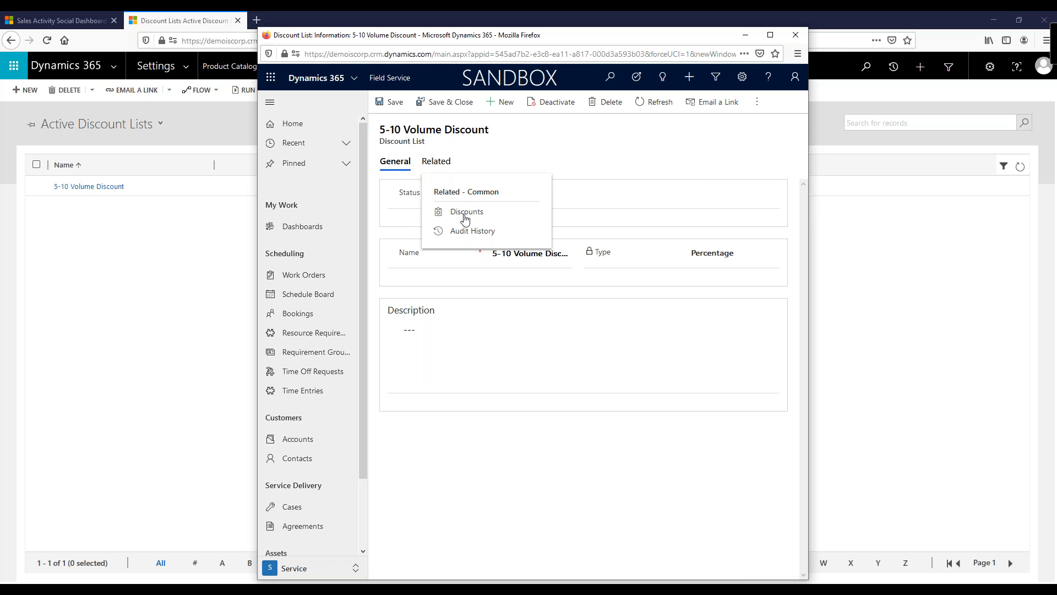
left_click(464, 214)
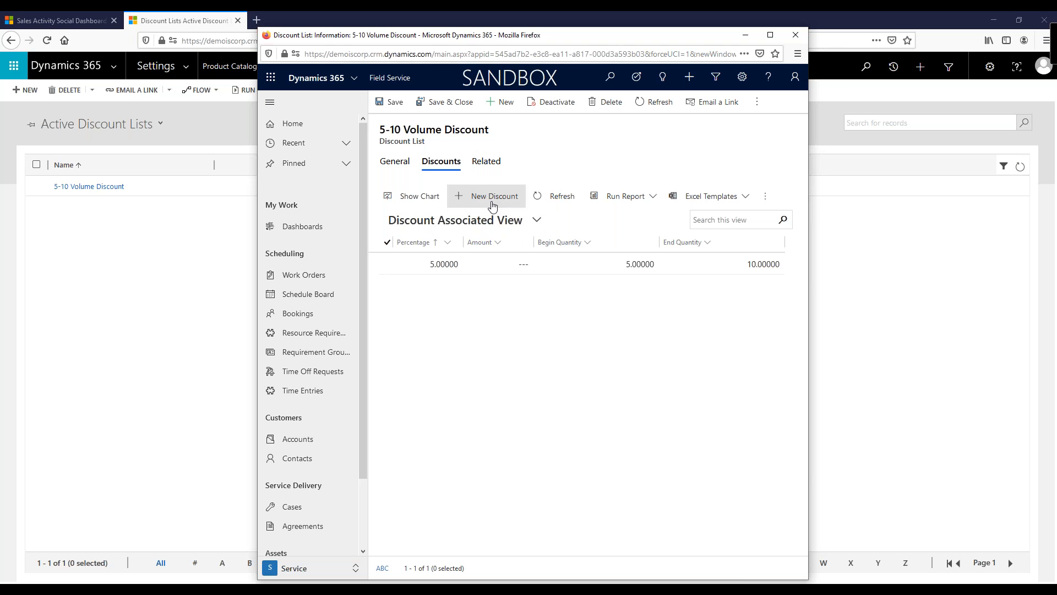
left_click(492, 197)
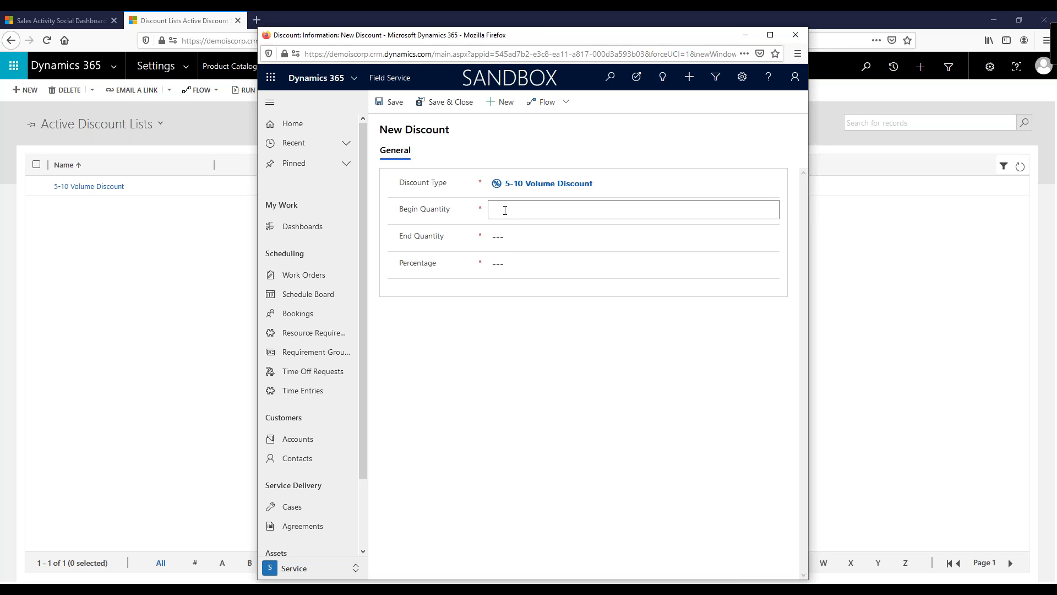
left_click(497, 235)
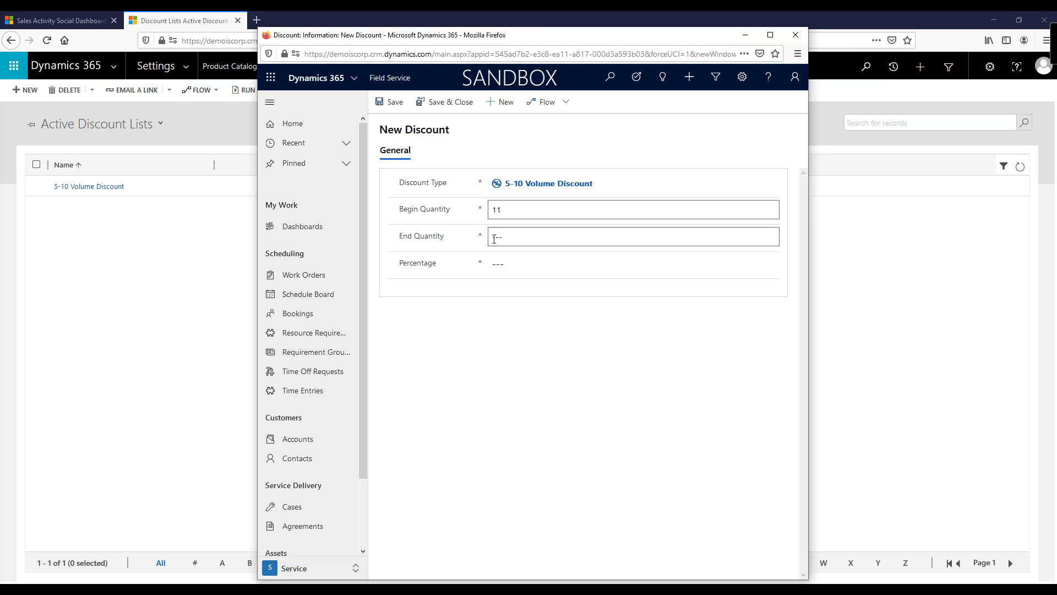
left_click(546, 240)
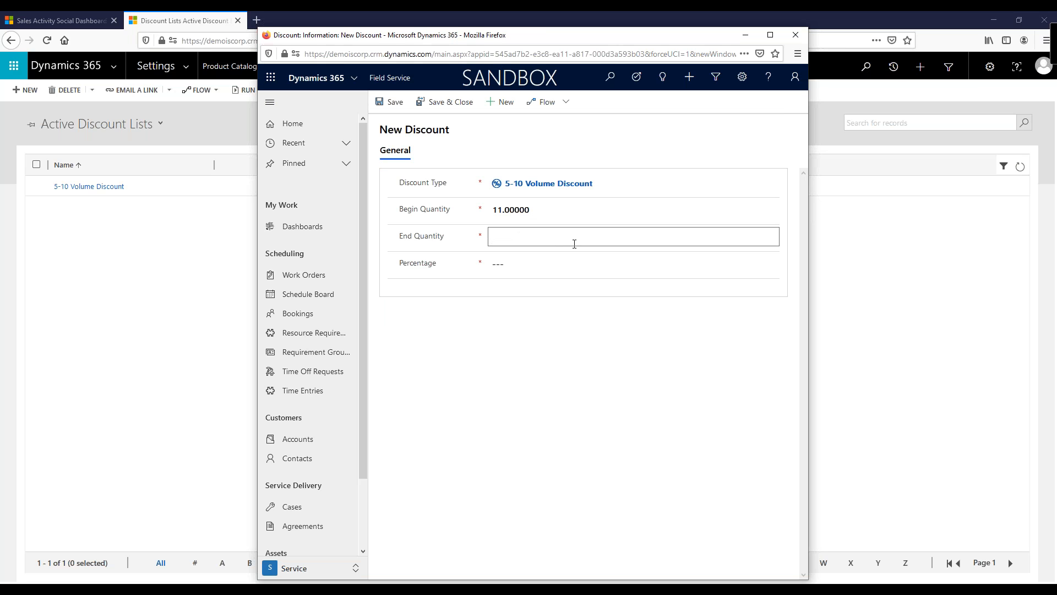
type("20")
left_click(534, 264)
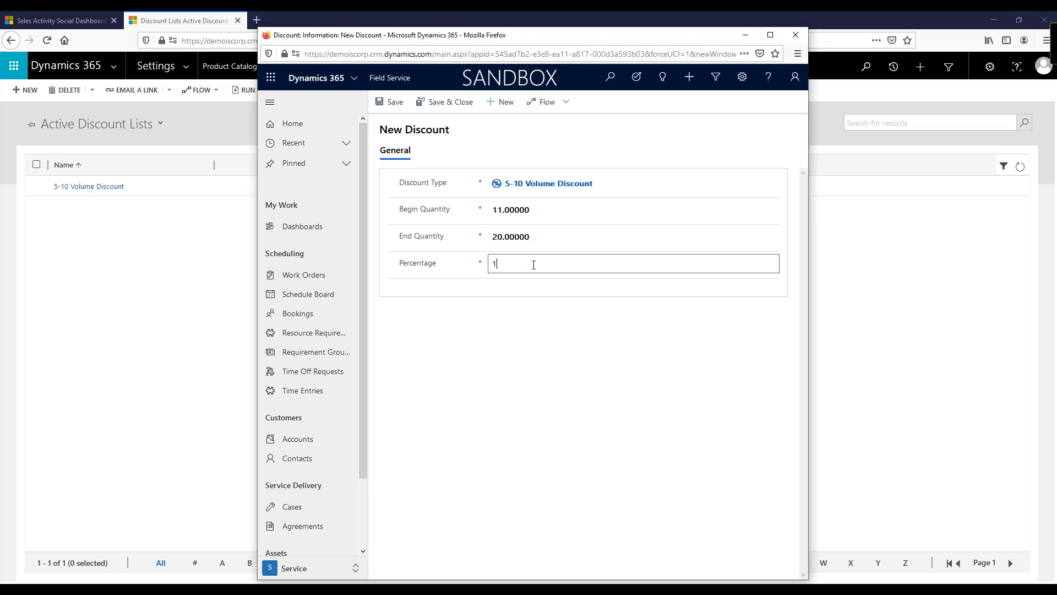
type("10")
left_click(444, 102)
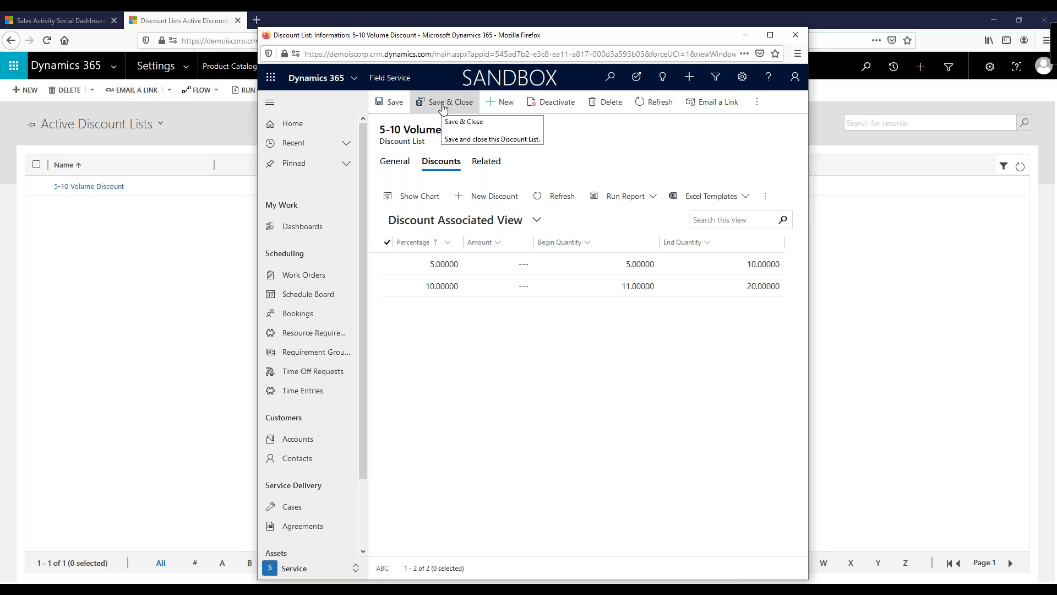
left_click(442, 104)
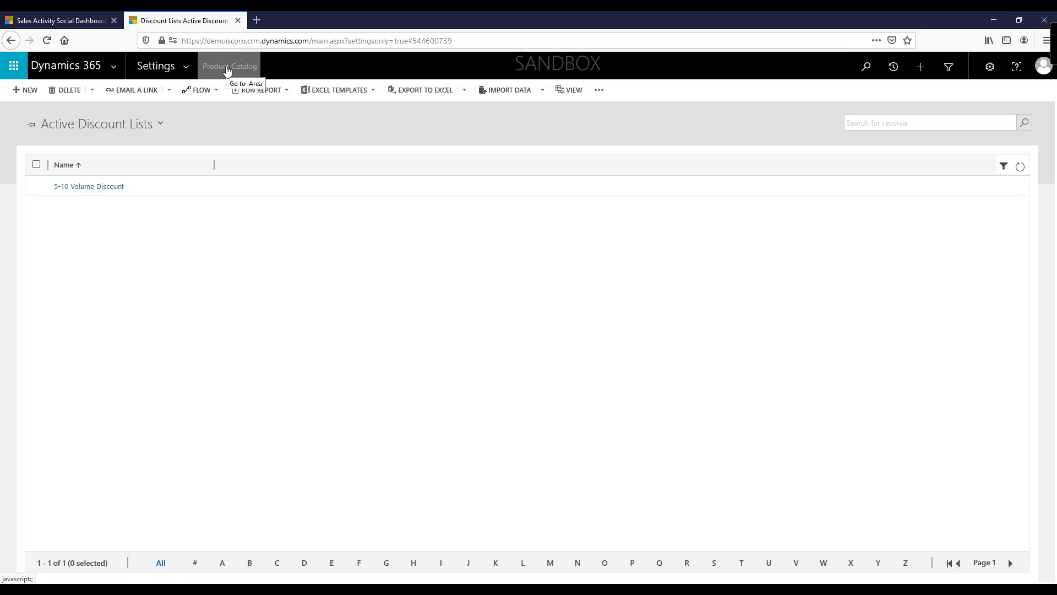
Step: Open the Default price list and expand its Price List Items section
left_click(226, 69)
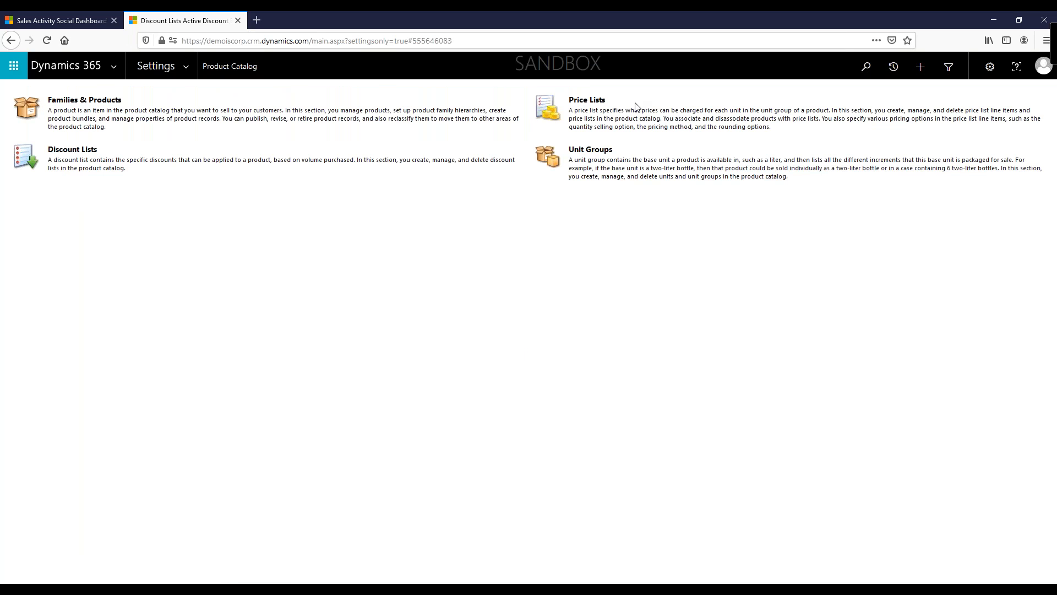
left_click(592, 103)
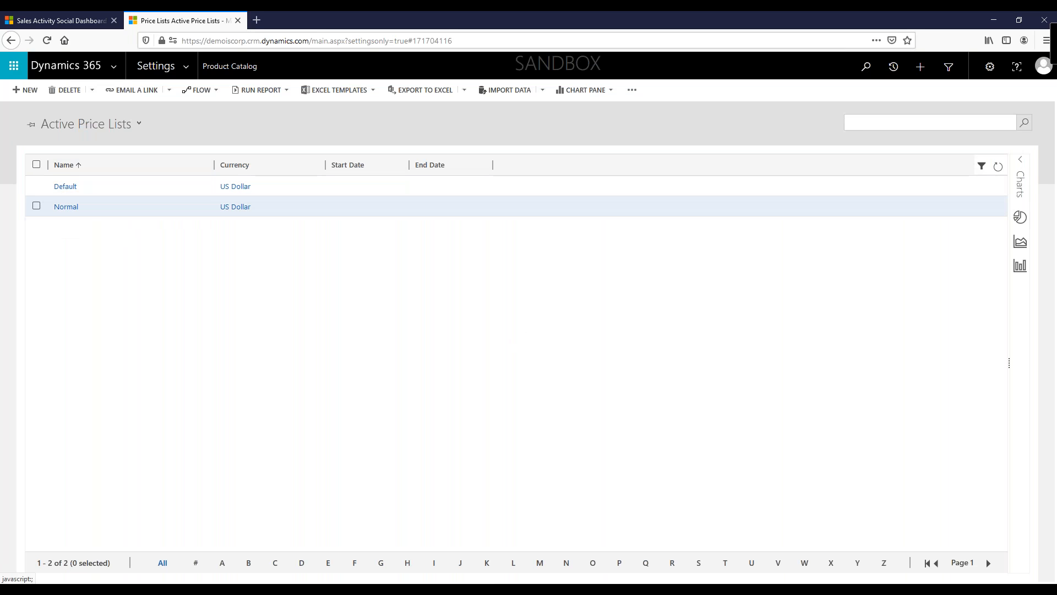
left_click(27, 90)
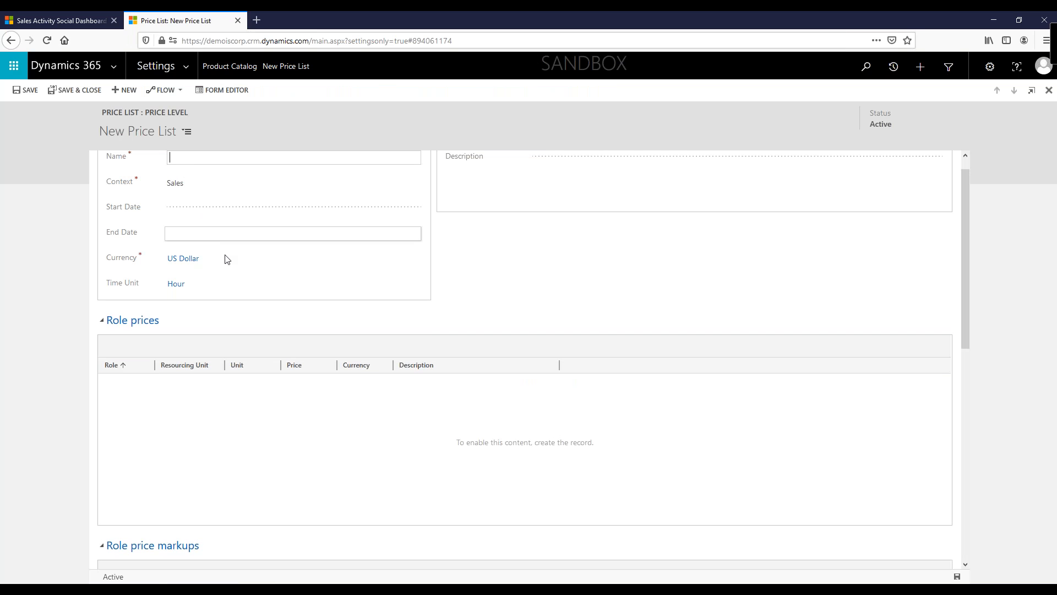
left_click(249, 71)
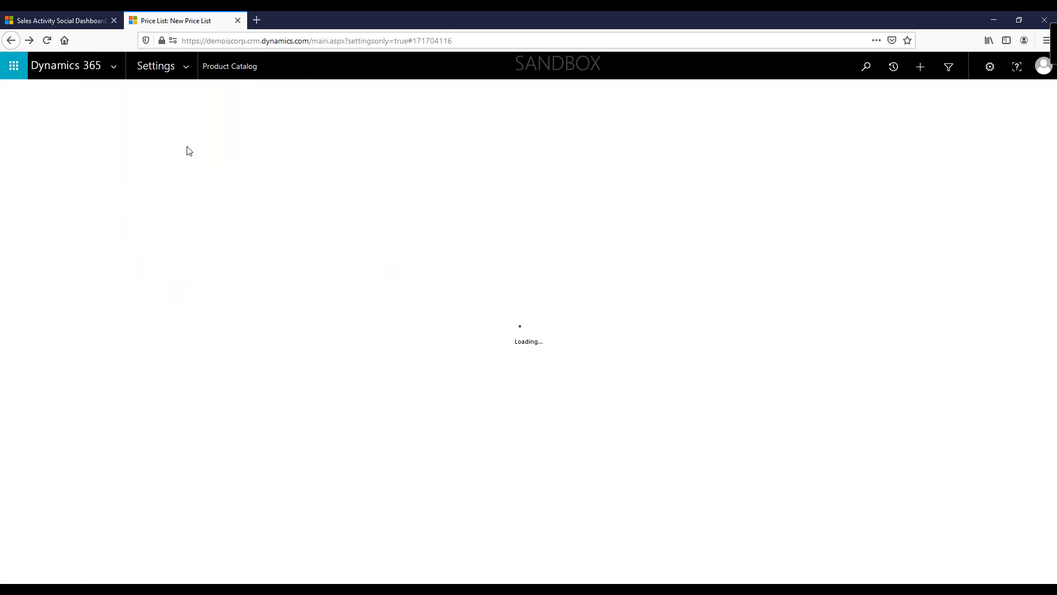
left_click(66, 185)
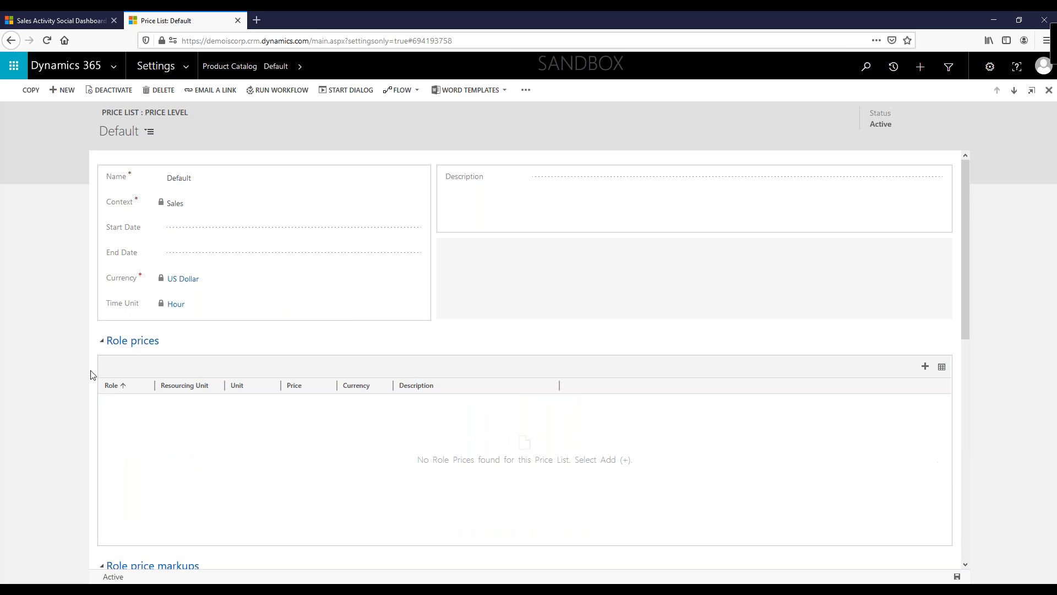
left_click(118, 343)
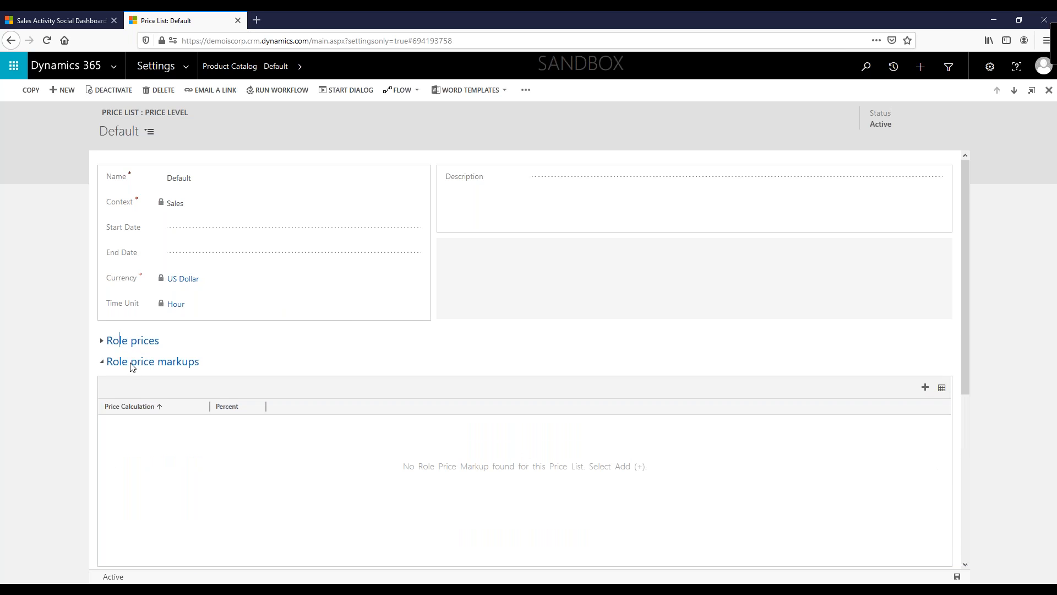
left_click(131, 364)
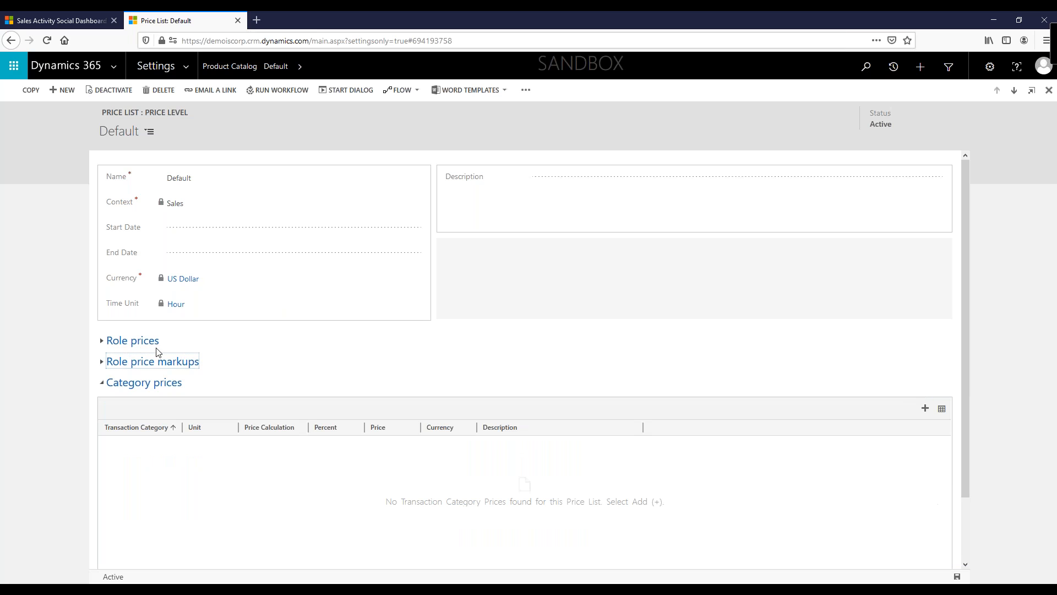
left_click(162, 384)
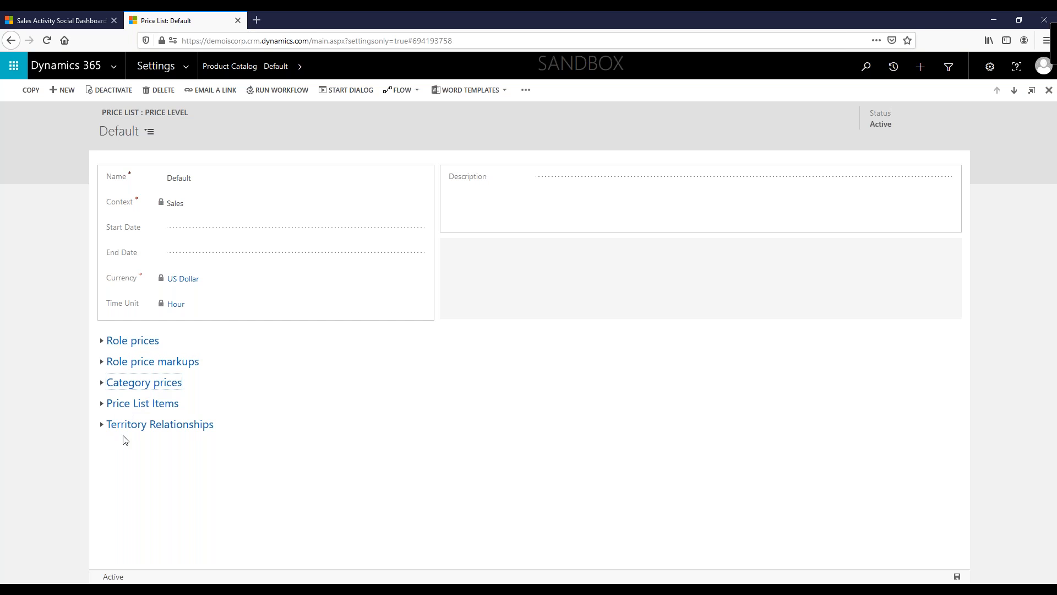
left_click(143, 407)
Step: Scroll through the products, units and amounts in the Default price list's items
scroll(143, 410, "down", 3)
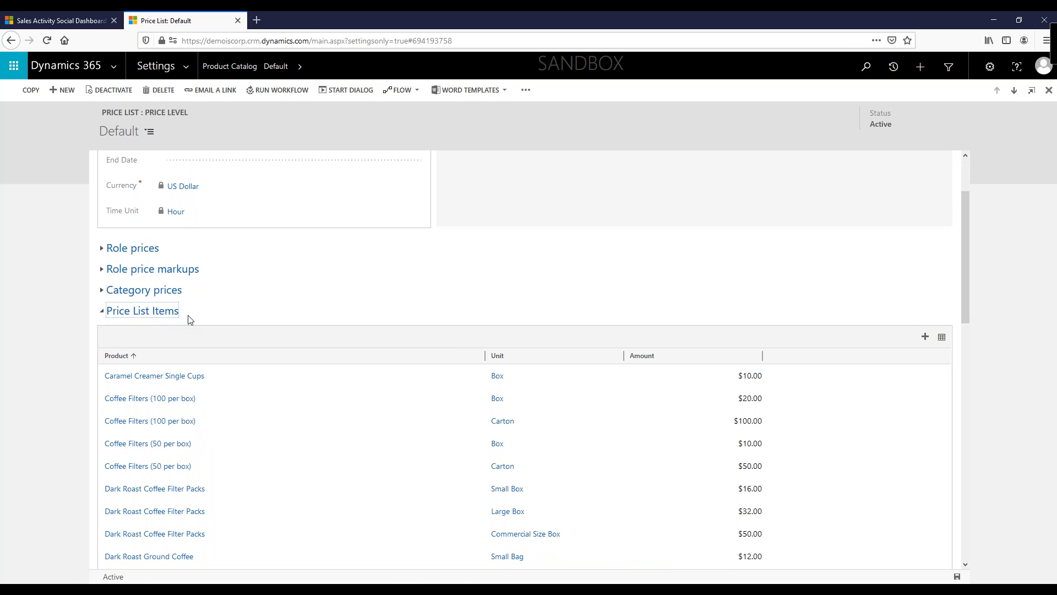
scroll(216, 320, "down", 3)
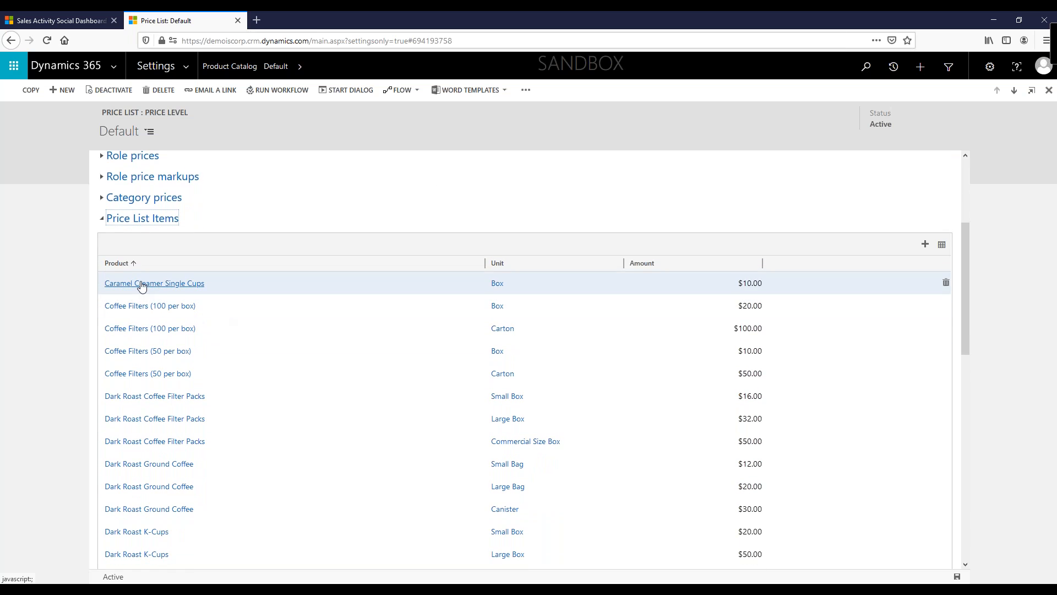
scroll(143, 440, "down", 10)
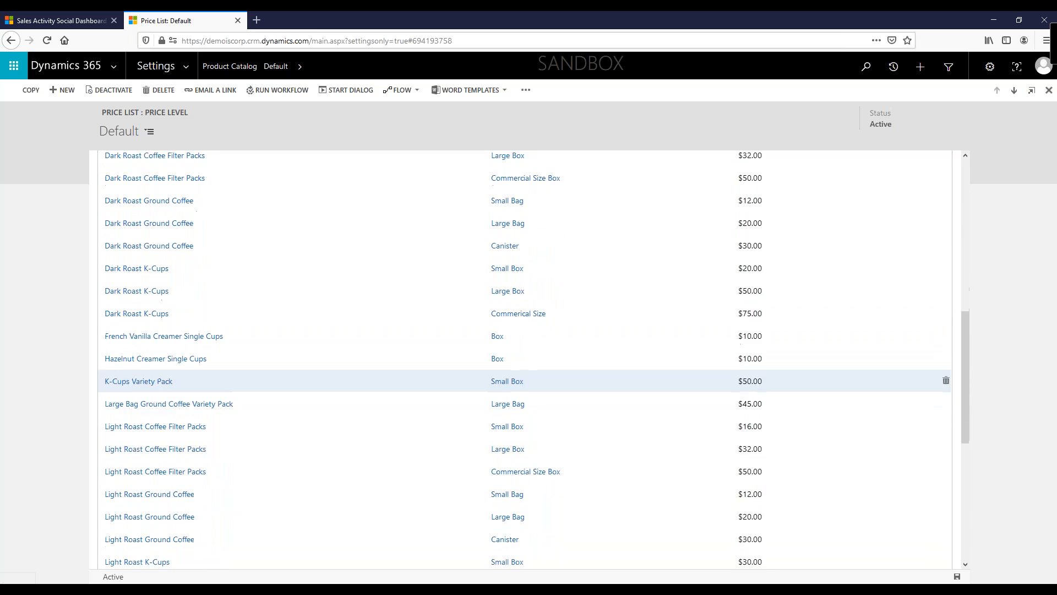
scroll(439, 397, "down", 2)
scroll(616, 310, "up", 1)
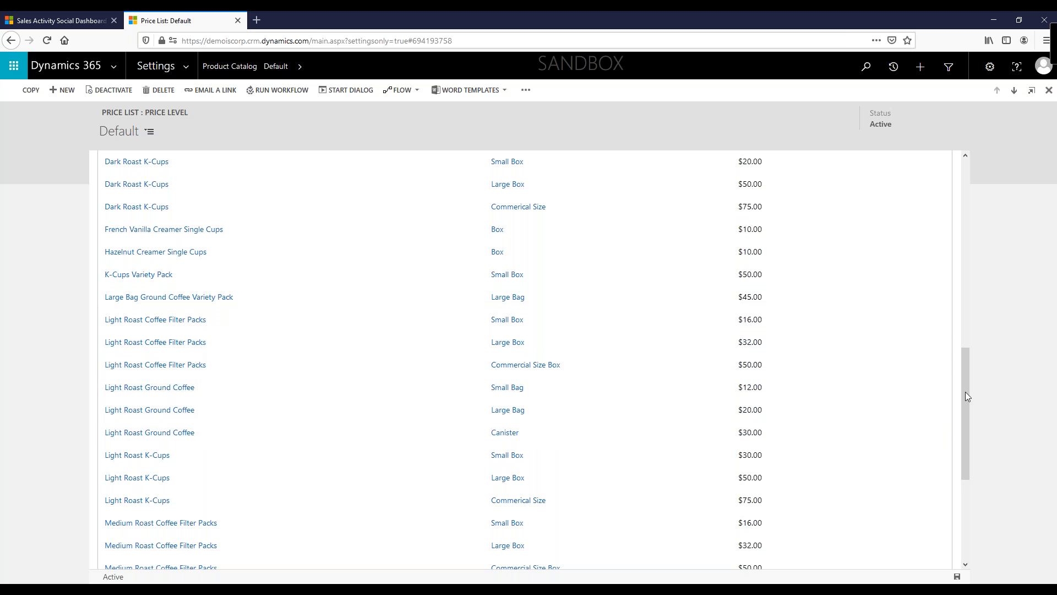
scroll(928, 357, "up", 3)
scroll(820, 389, "up", 2)
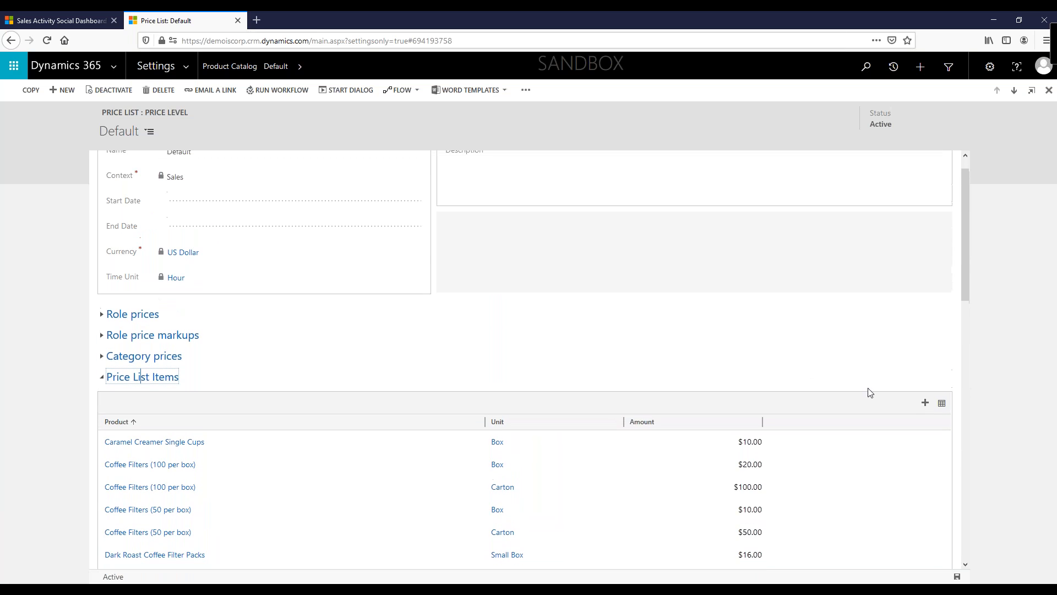
left_click(926, 405)
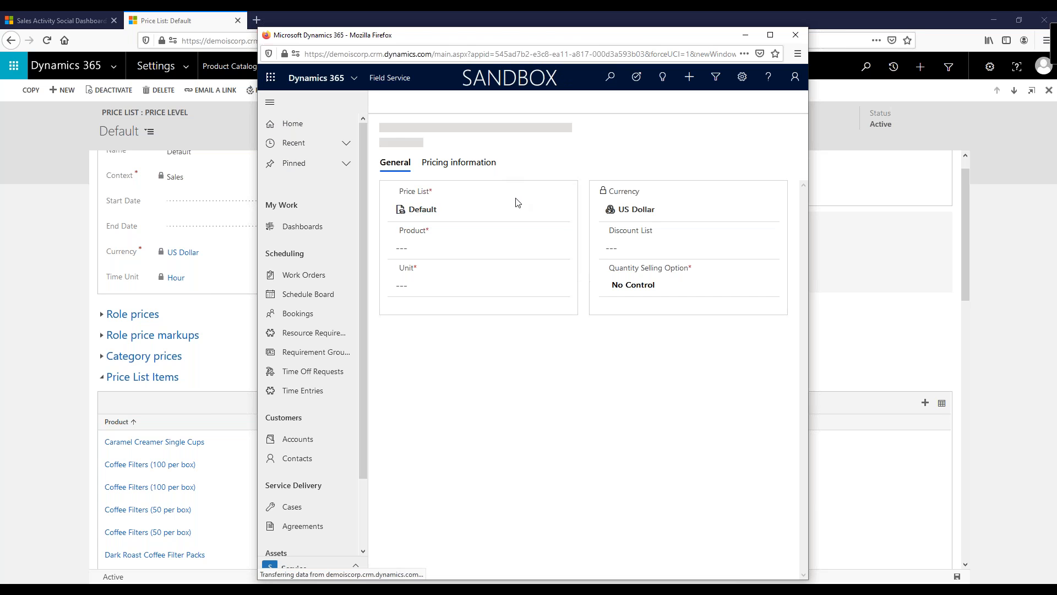
left_click(465, 255)
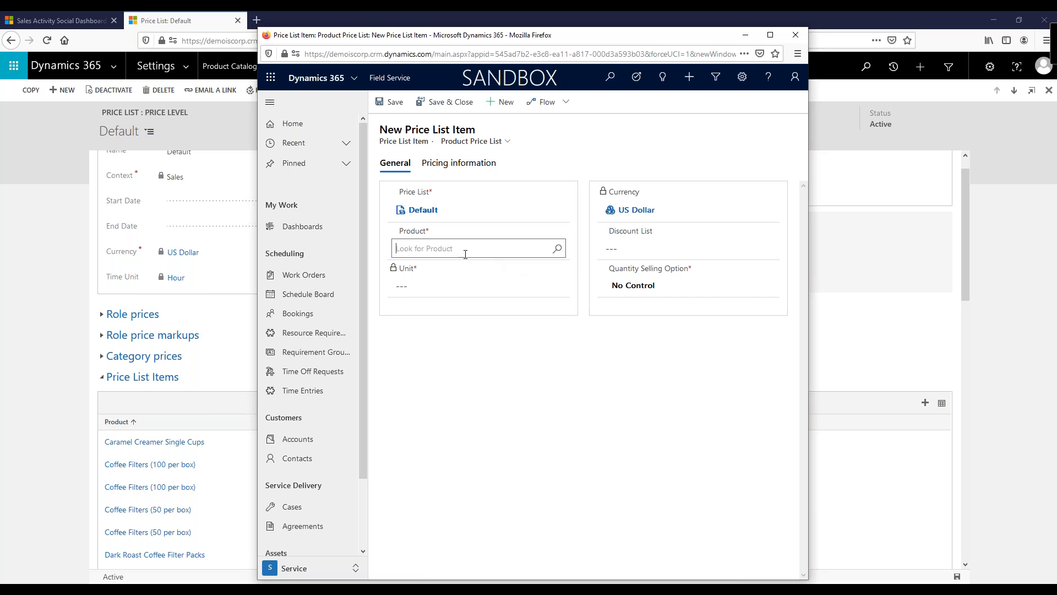
left_click(558, 249)
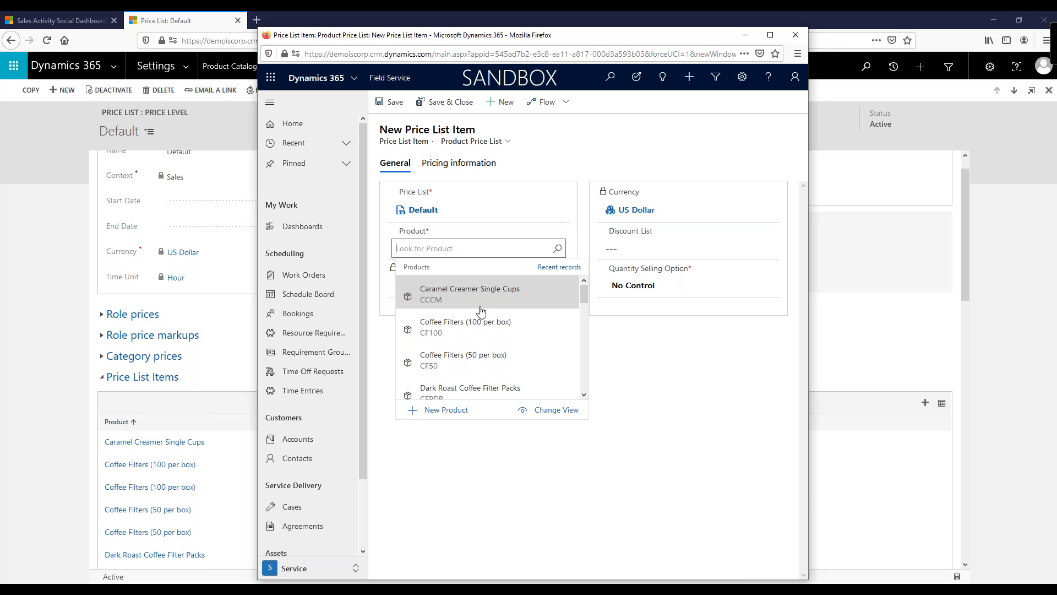
left_click(440, 296)
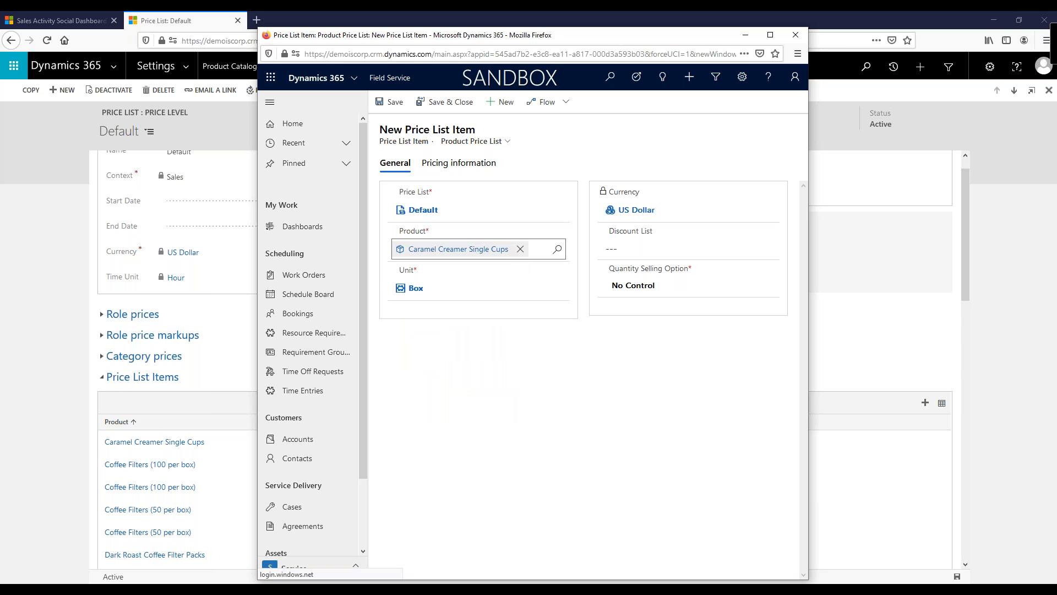
left_click(432, 289)
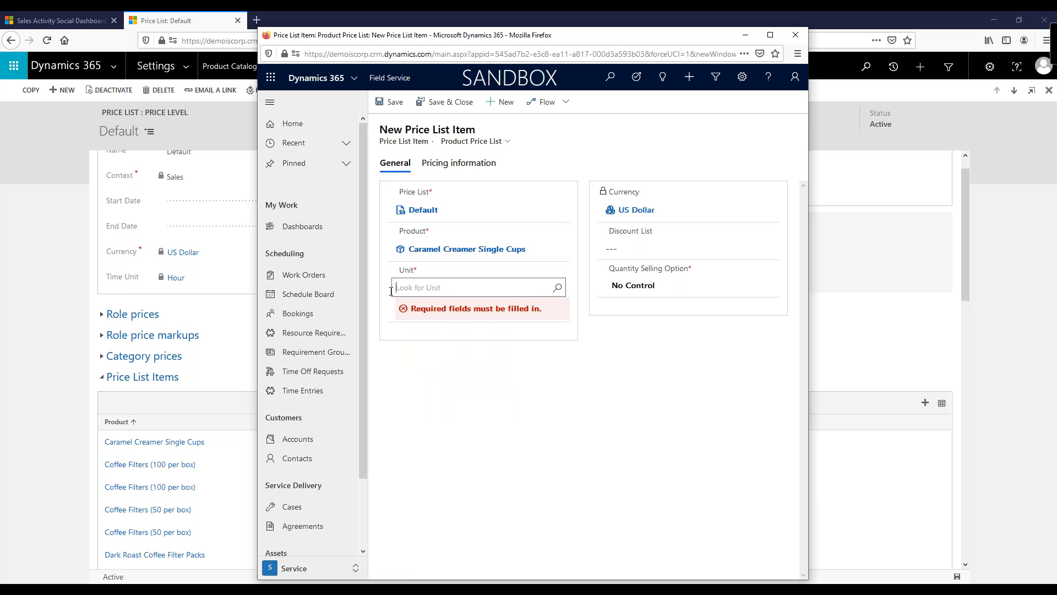
left_click(558, 289)
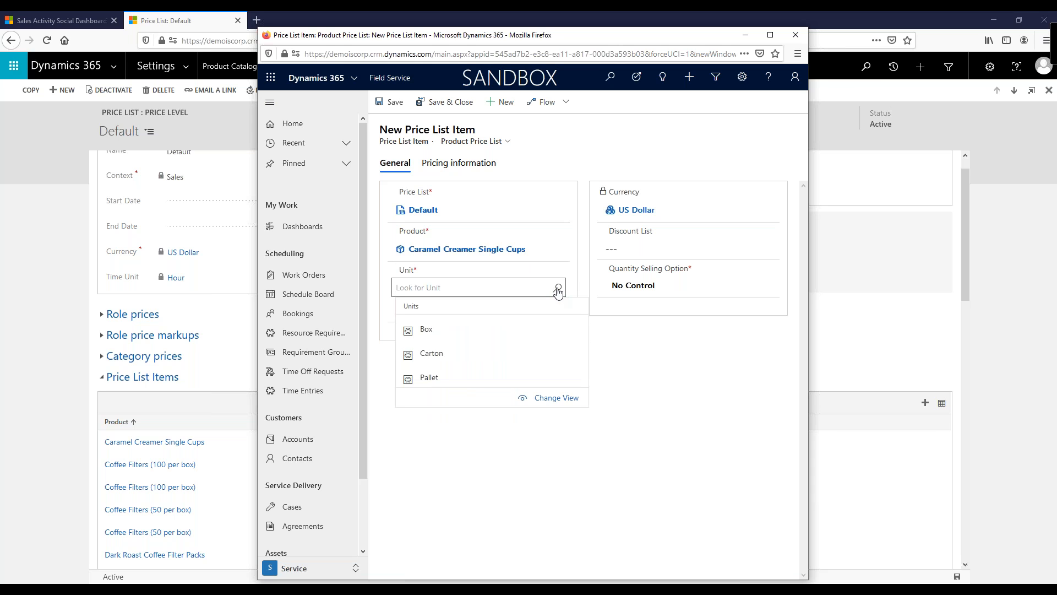
left_click(427, 377)
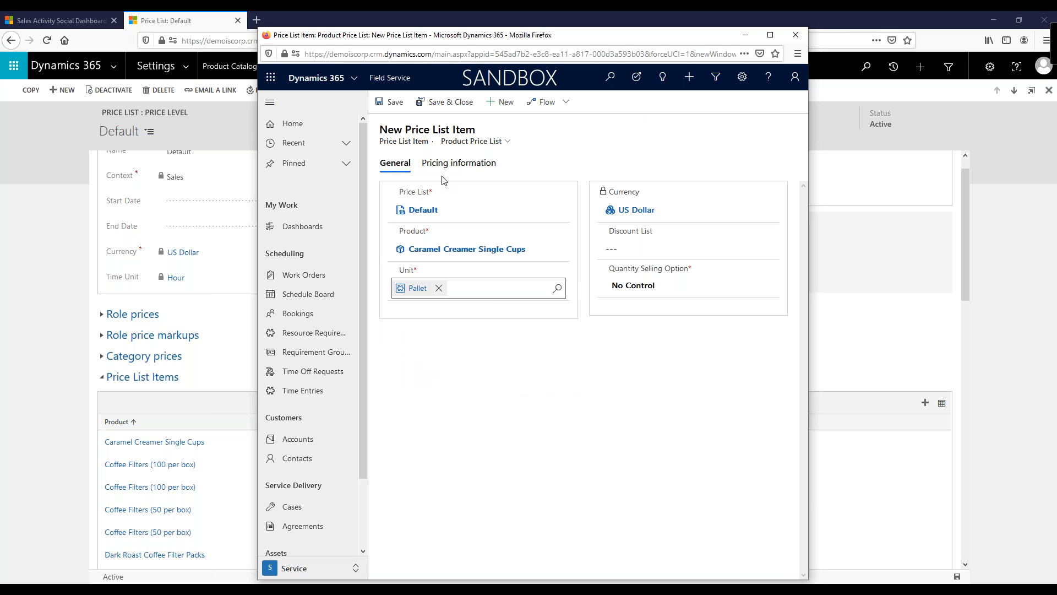
left_click(451, 165)
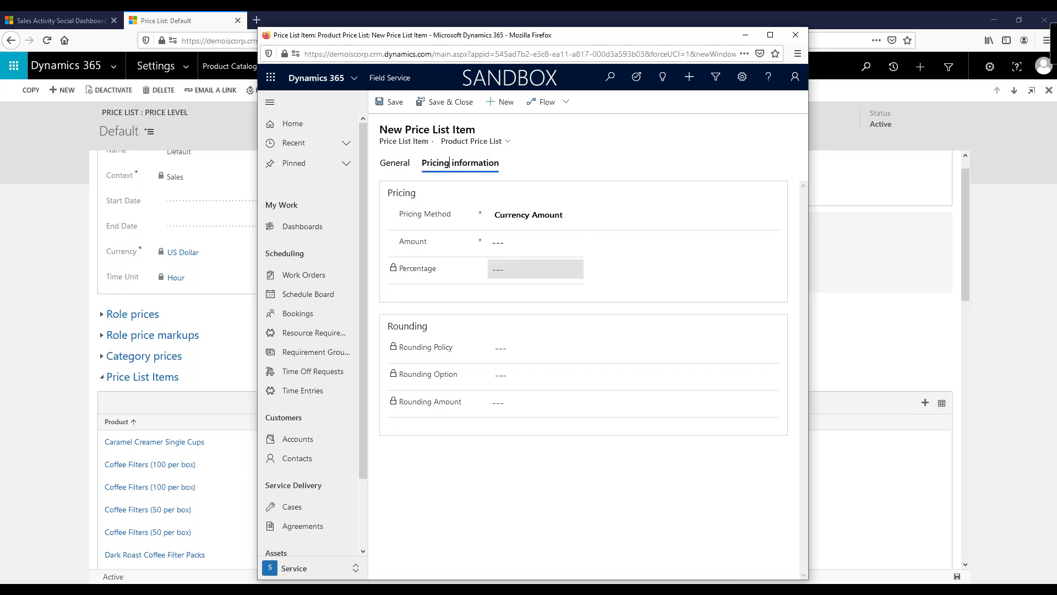
left_click(795, 36)
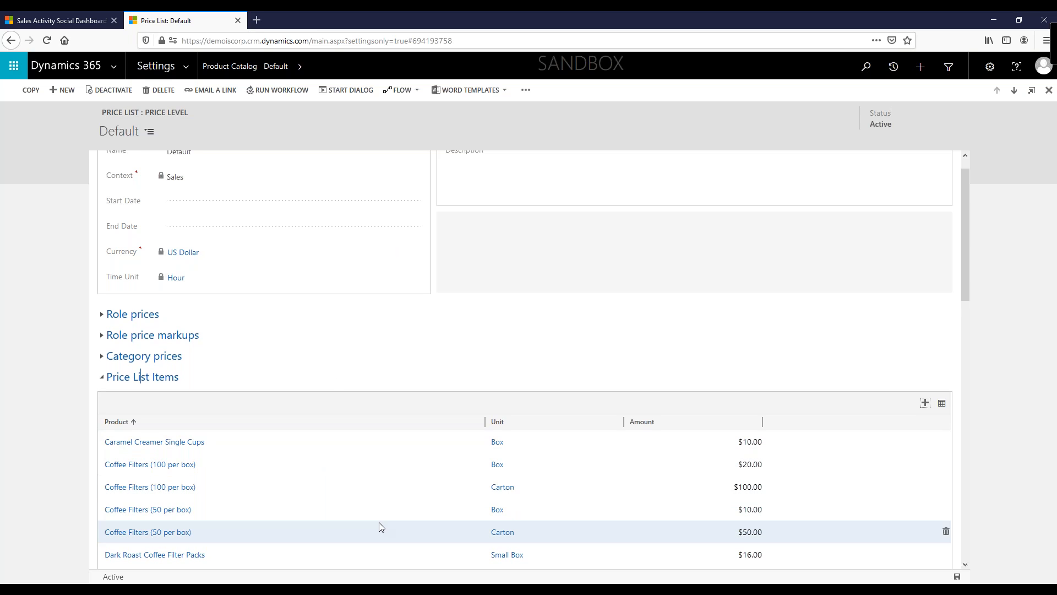
Step: Open the draft French Vanilla Creamer product from the Draft Products, Families & Bundles view
left_click(239, 67)
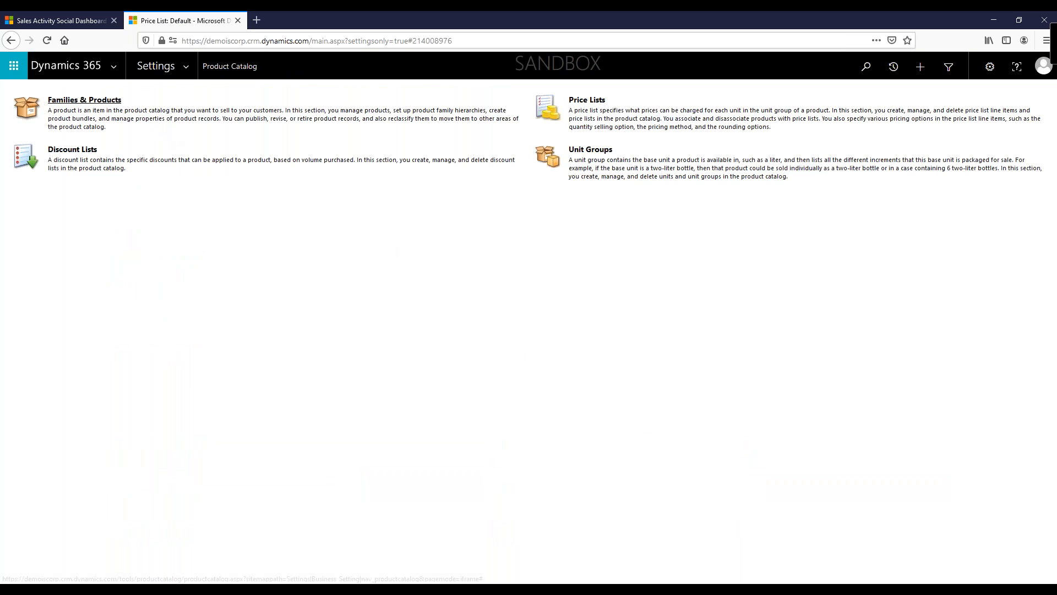
left_click(83, 101)
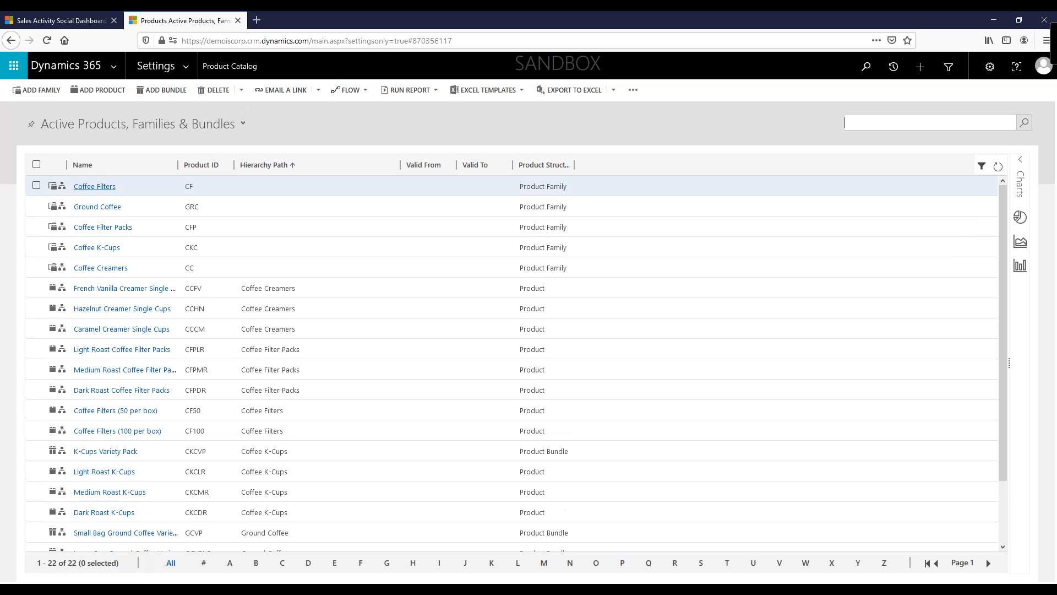
left_click(244, 124)
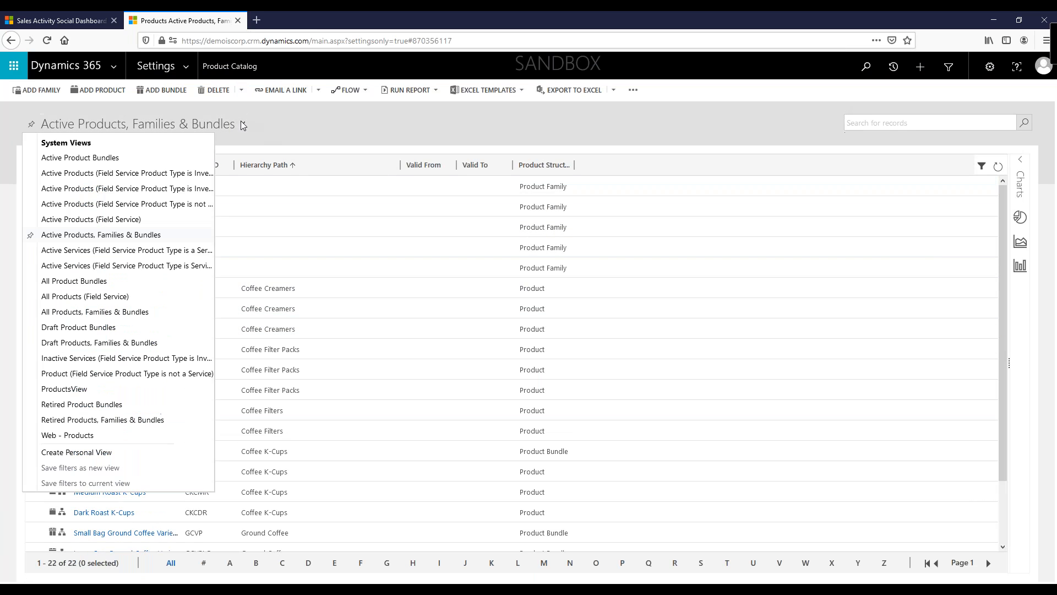
left_click(89, 342)
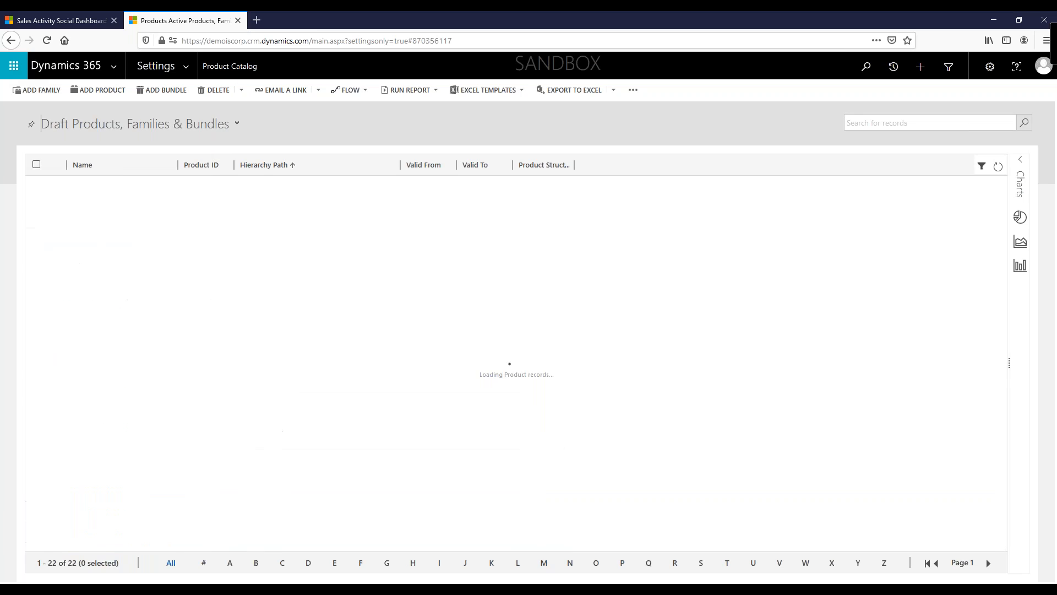
left_click(157, 189)
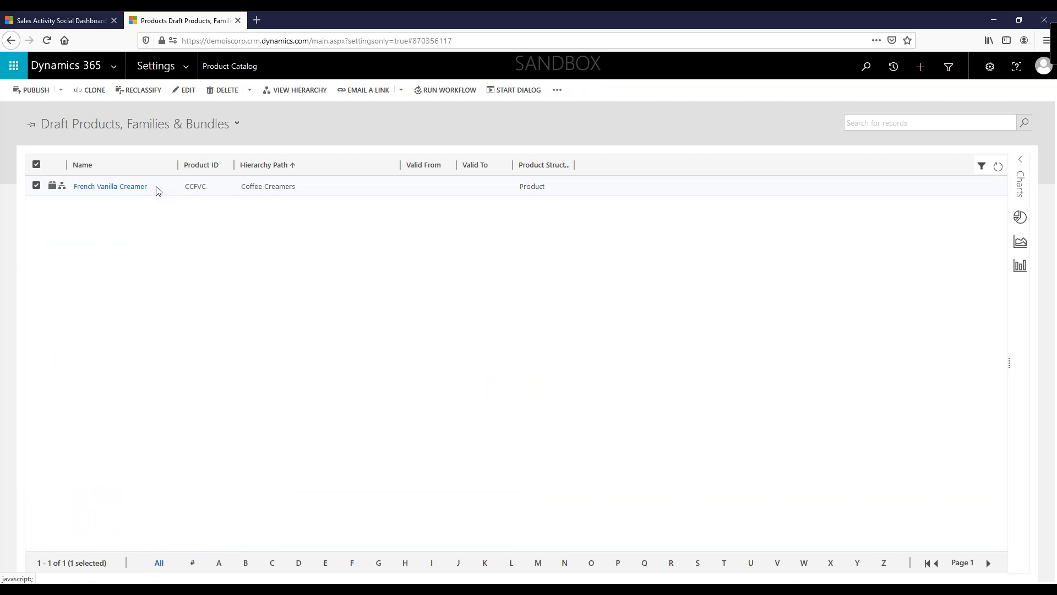
left_click(125, 188)
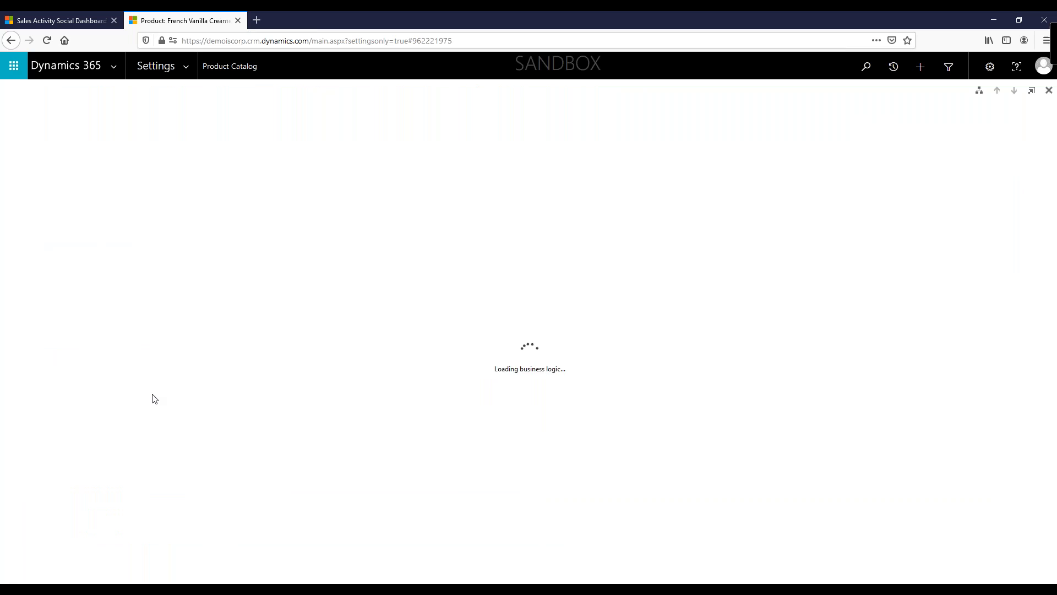
Step: Add a price list item for French Vanilla Creamer on the Default price list with an amount of $10.00, then save and close
scroll(163, 471, "down", 5)
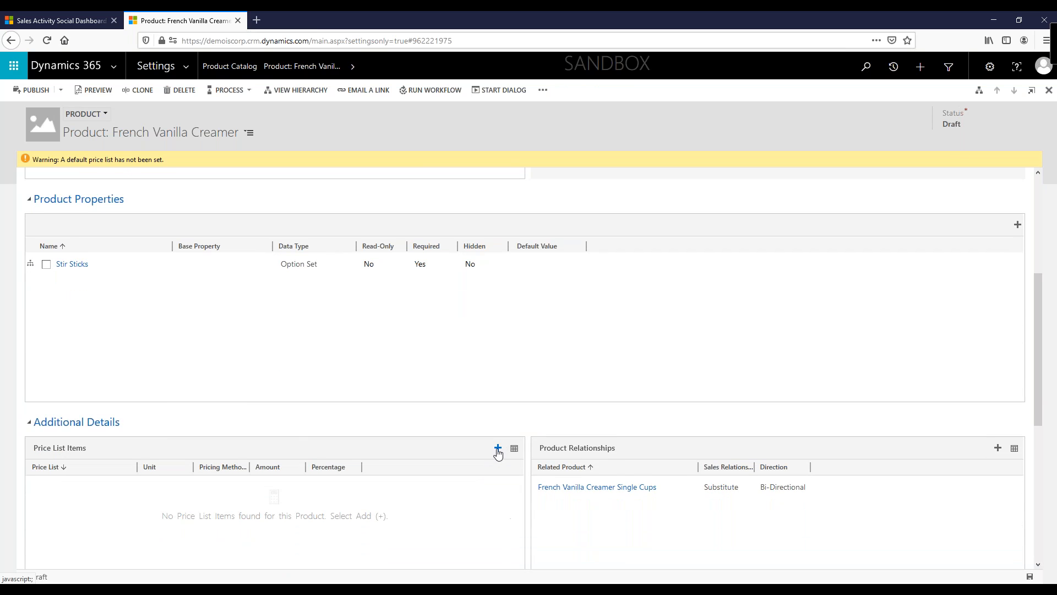
left_click(498, 450)
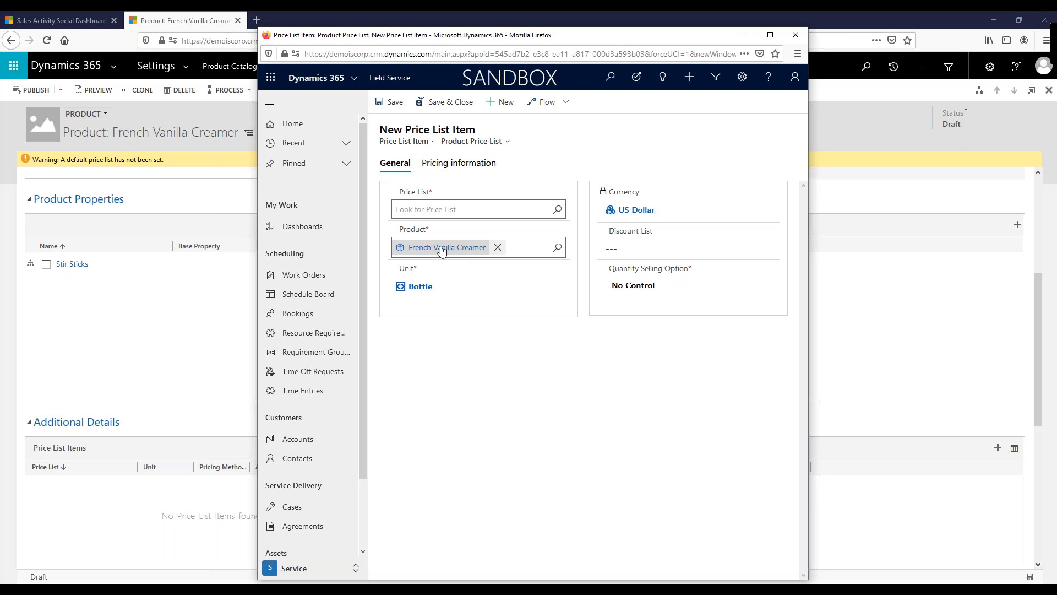
left_click(421, 210)
type("defa")
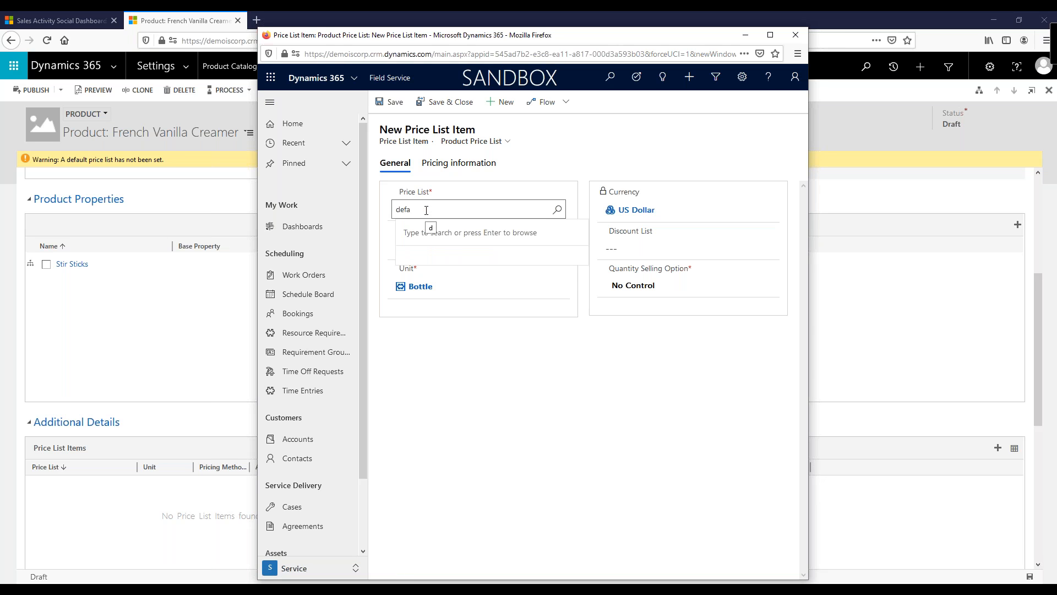
left_click(430, 251)
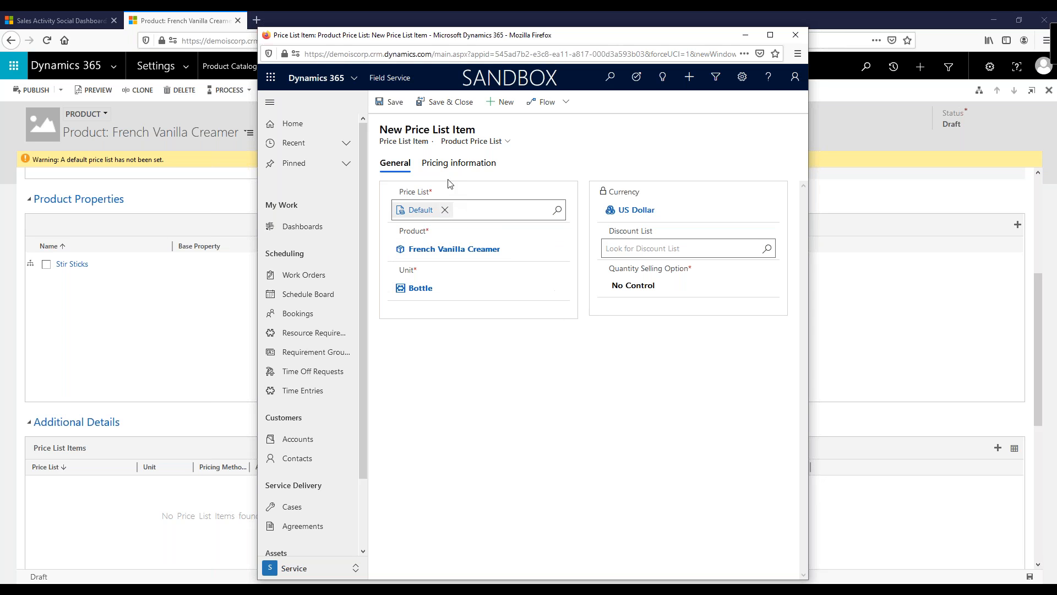
left_click(457, 165)
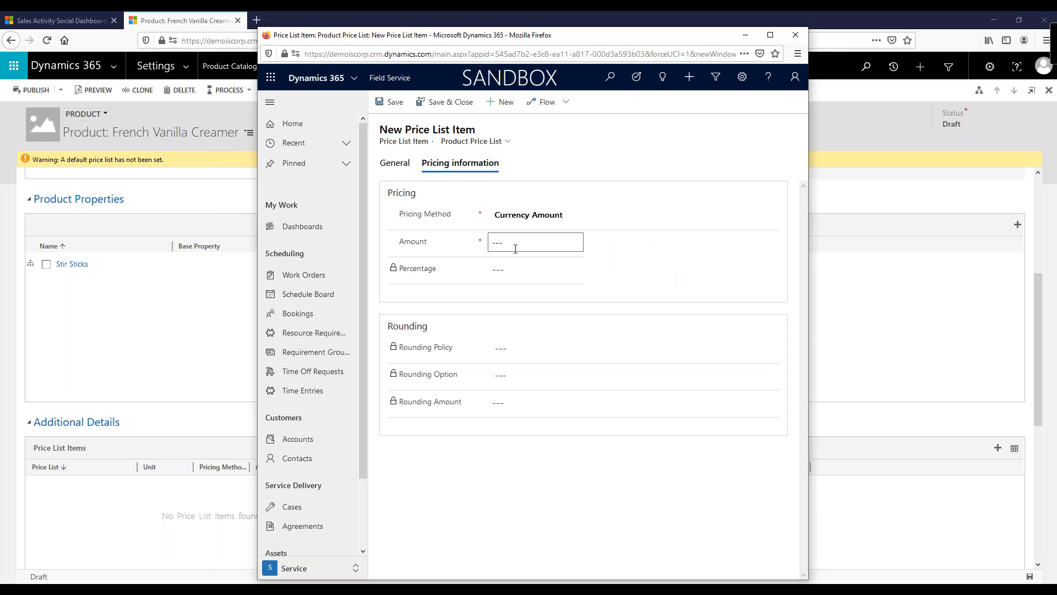
type("10")
key("Tab")
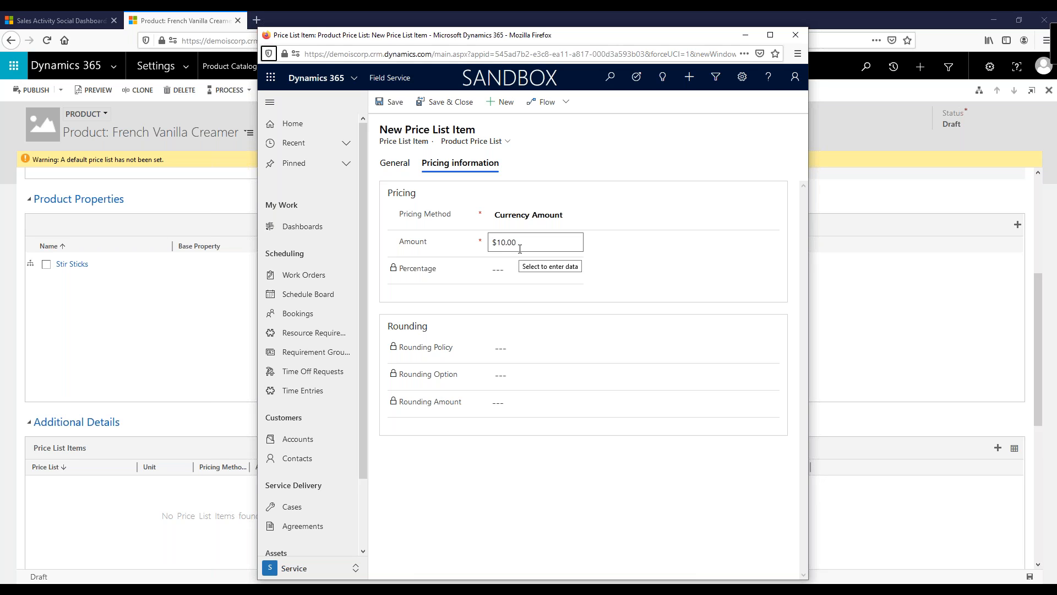
left_click(440, 100)
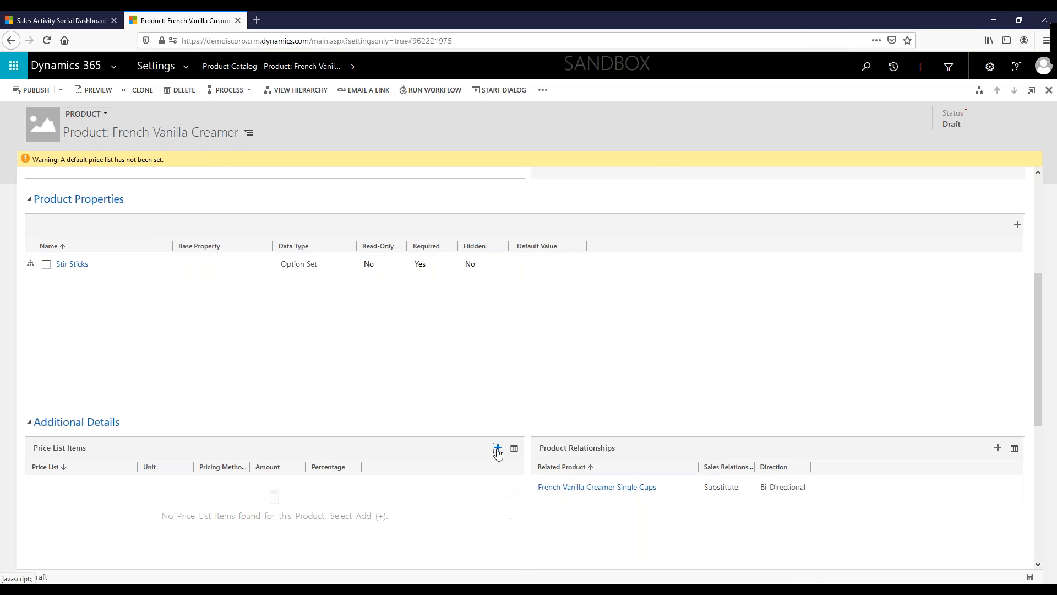
Step: Add a Carton price list item for French Vanilla Creamer on the Default price list with an amount of $55.00, then save and close
left_click(48, 40)
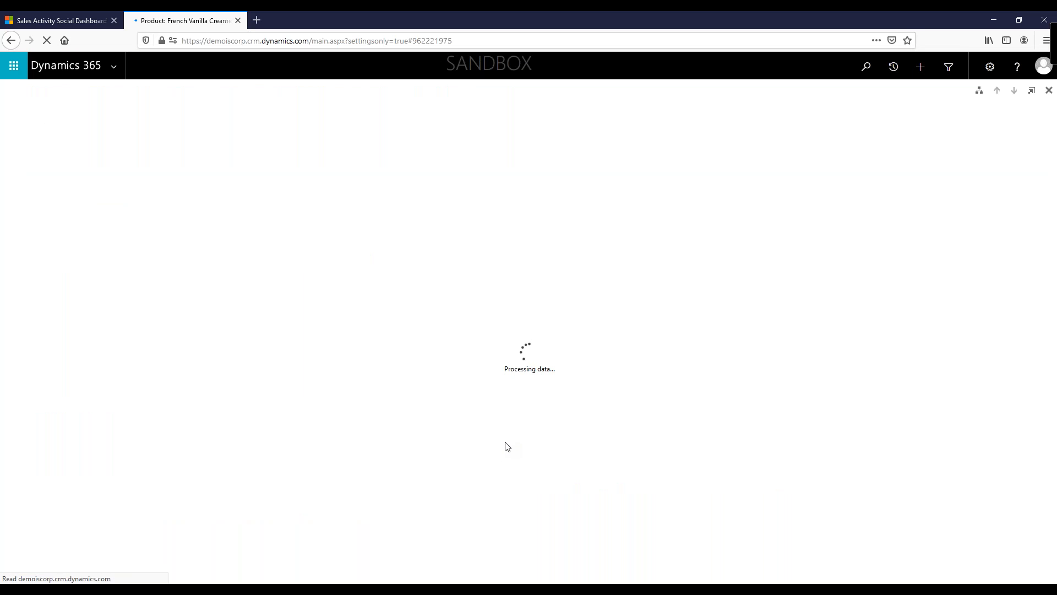
scroll(507, 446, "down", 3)
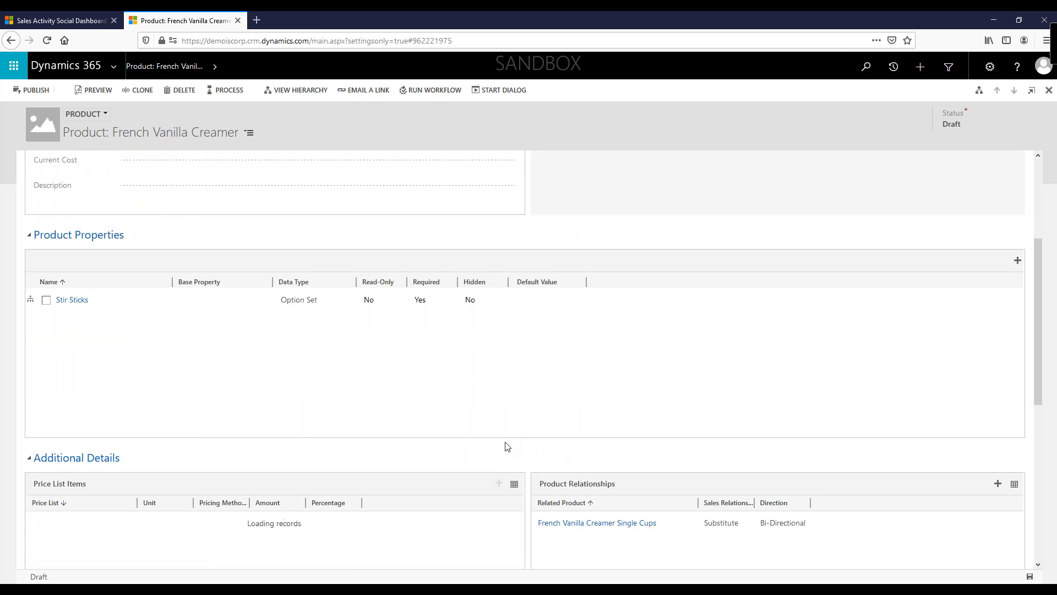
scroll(503, 445, "down", 2)
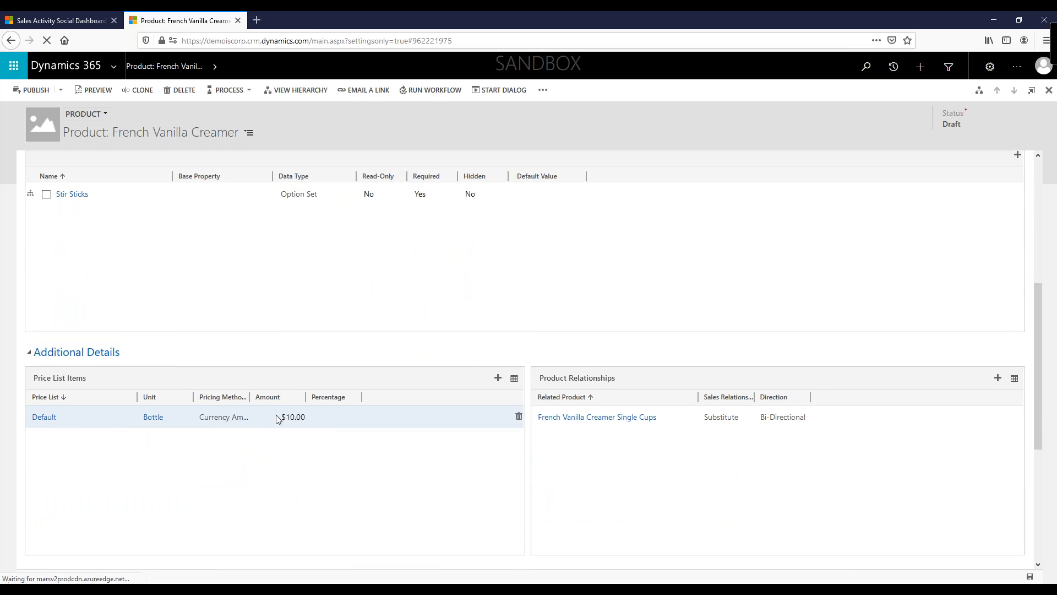
left_click(498, 378)
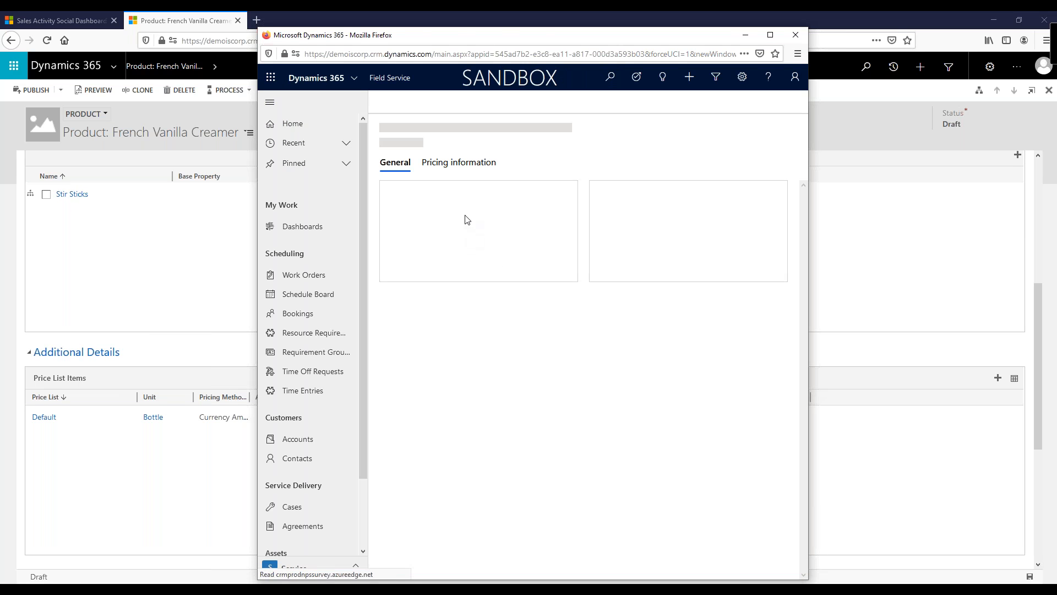
left_click(448, 209)
type("def")
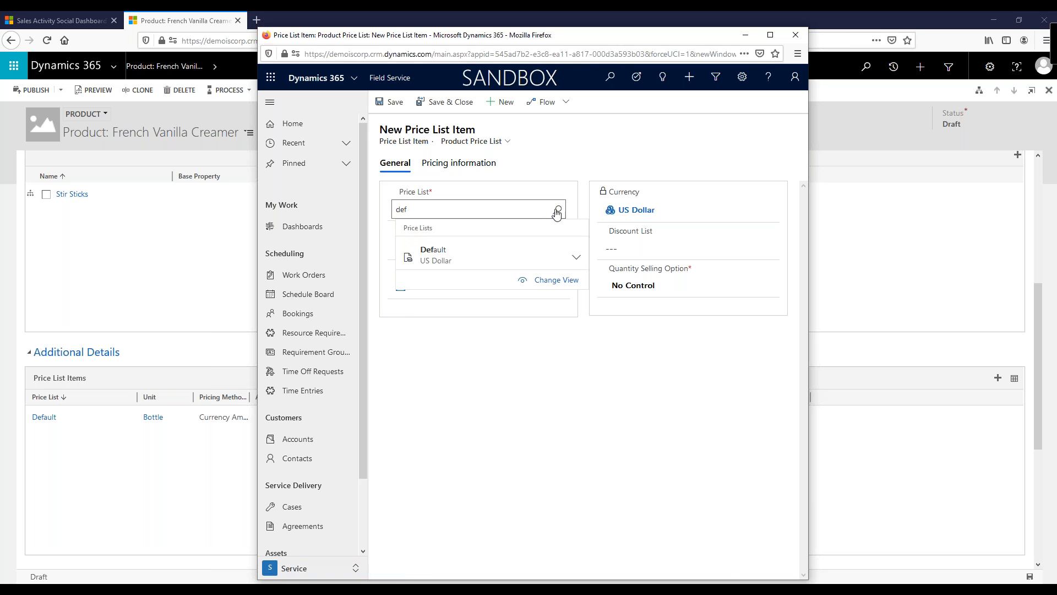
left_click(441, 256)
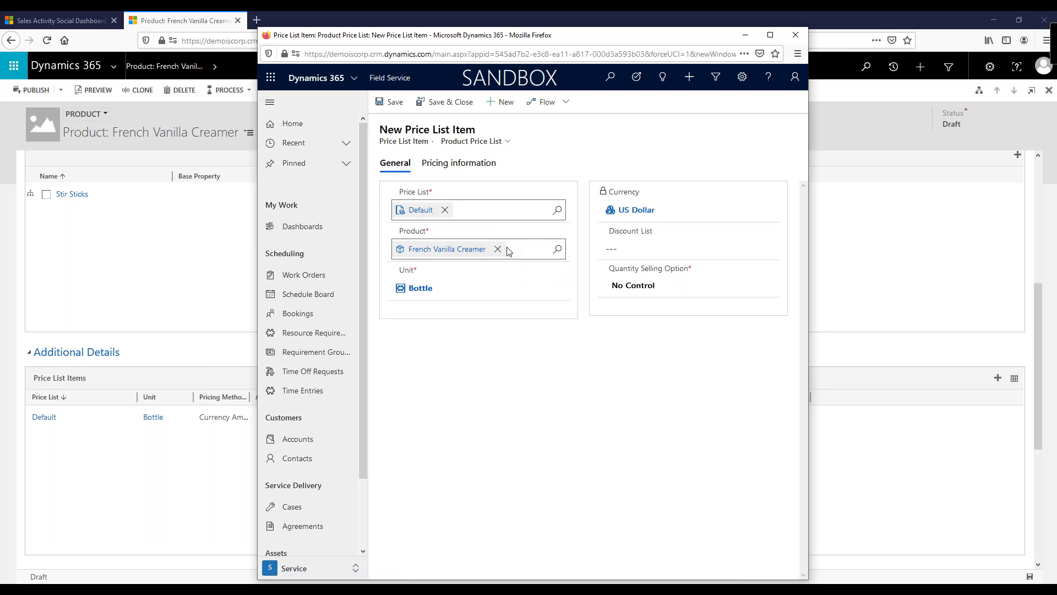
left_click(441, 289)
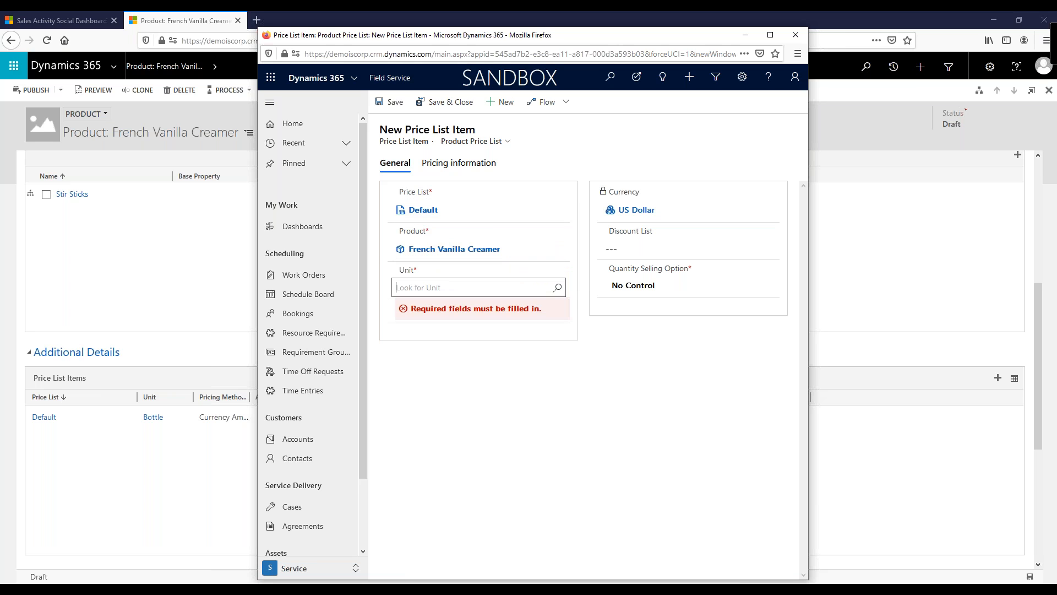
left_click(558, 288)
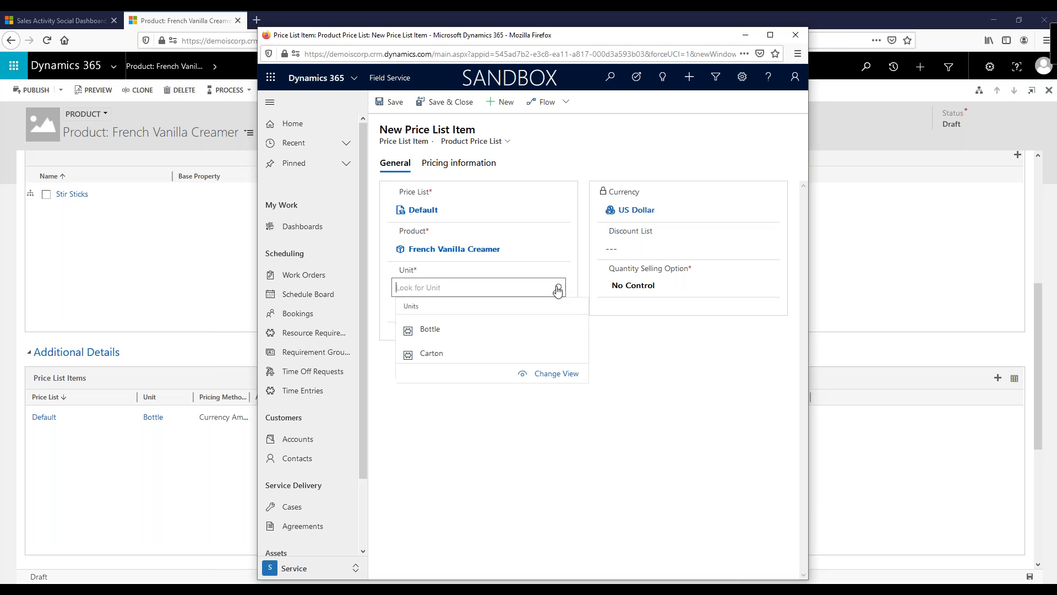
left_click(431, 356)
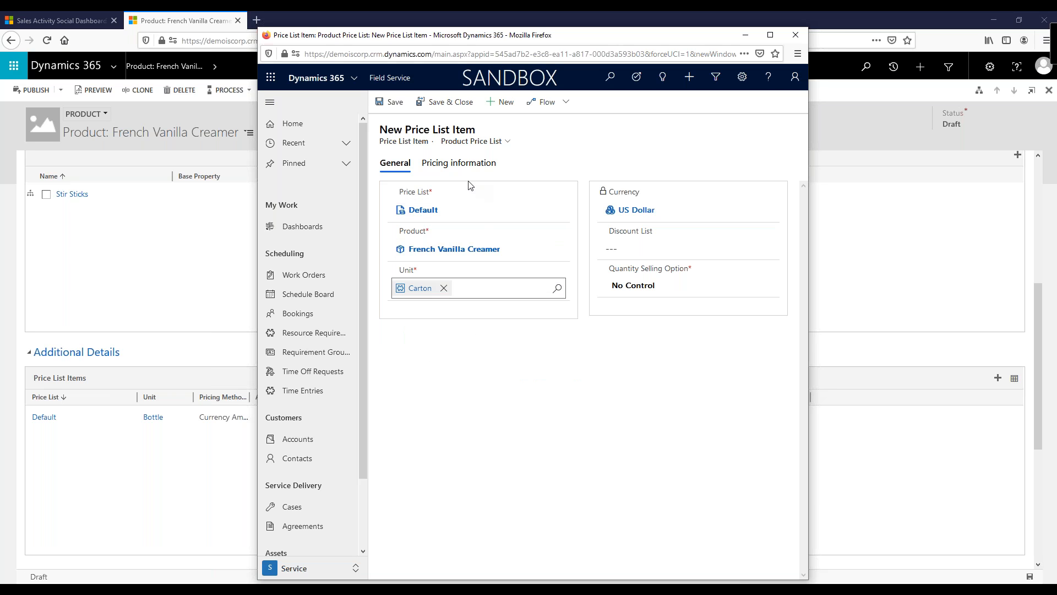
left_click(469, 165)
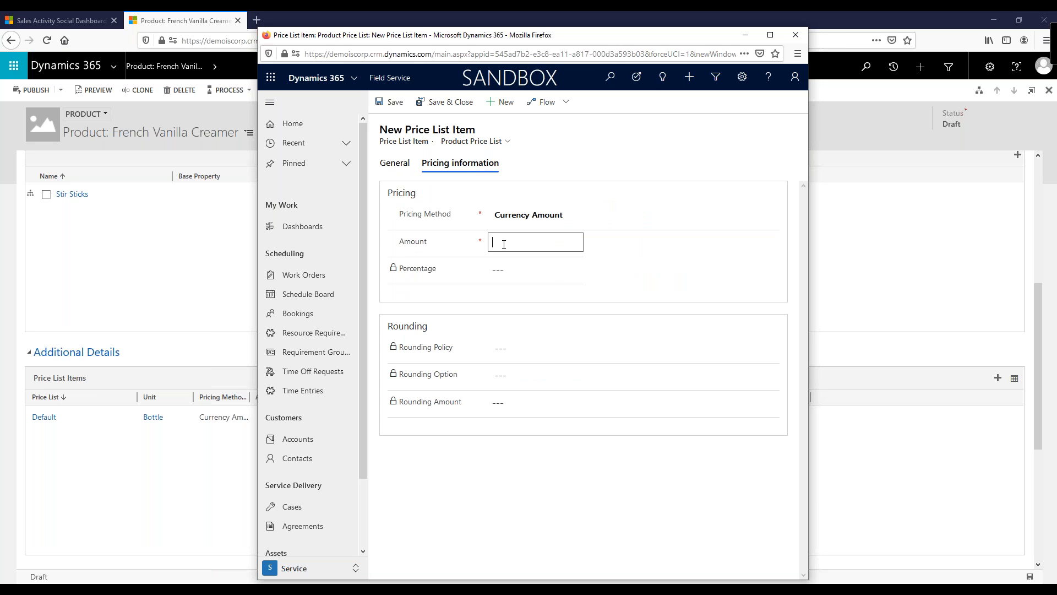
key("Tab")
left_click(438, 103)
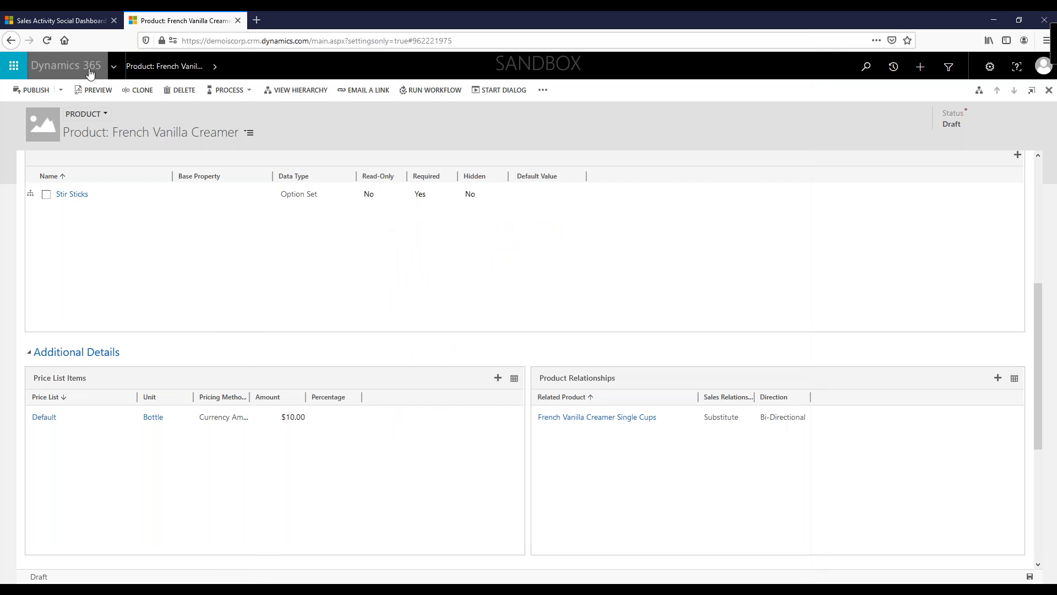
Step: Publish the French Vanilla Creamer product
scroll(540, 448, "up", 4)
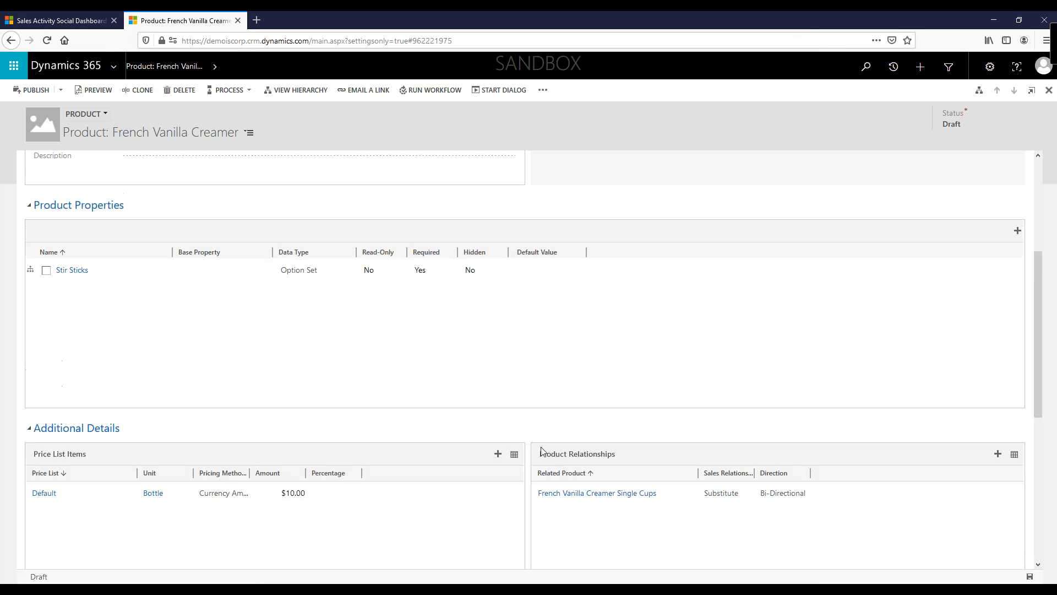
scroll(548, 447, "up", 2)
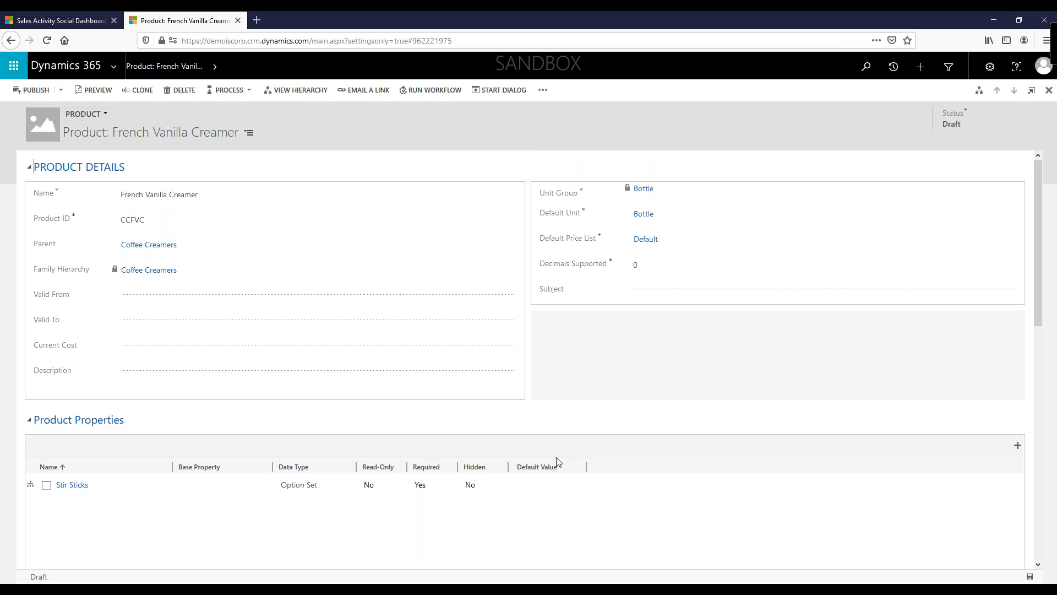
left_click(55, 93)
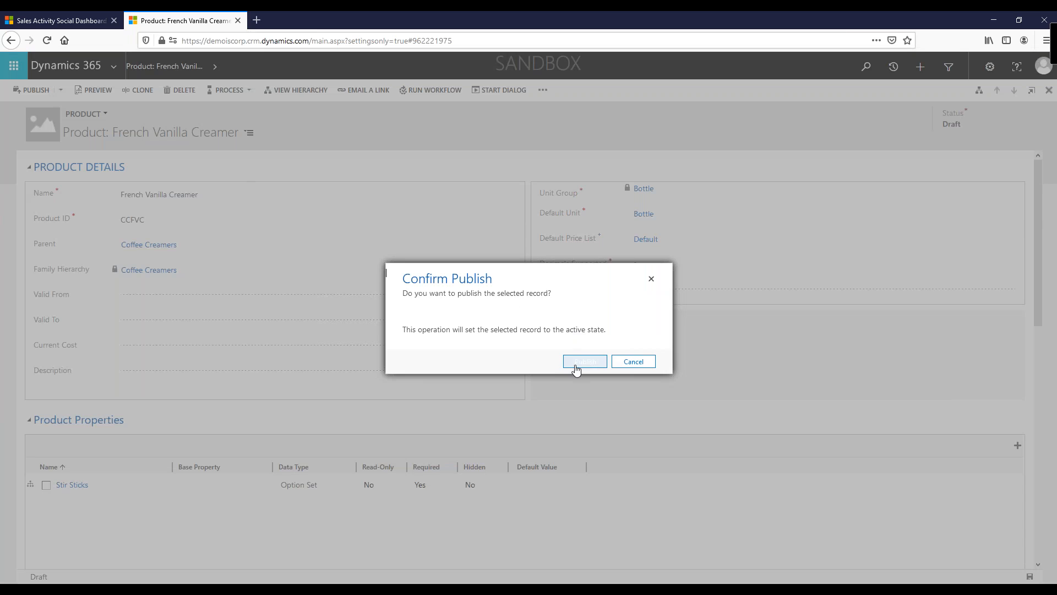
left_click(582, 365)
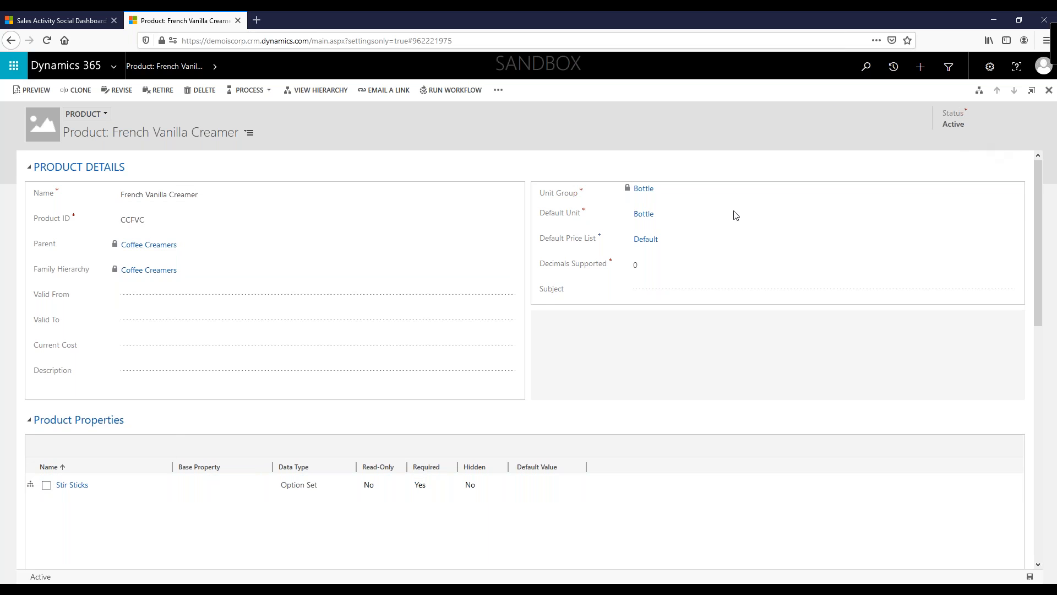
Step: Revise the published French Vanilla Creamer product
scroll(576, 431, "down", 5)
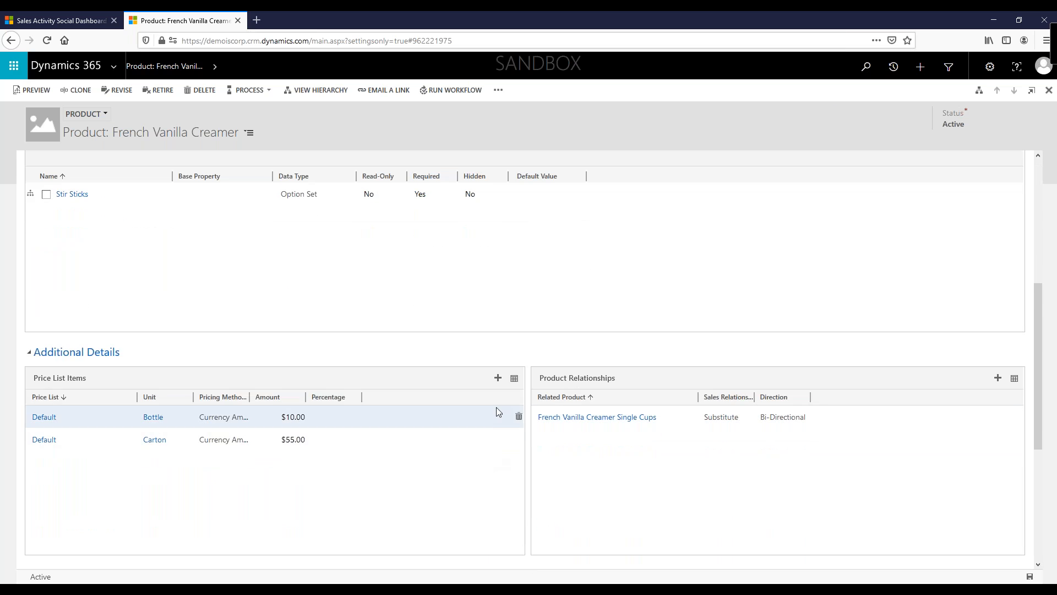
scroll(661, 267, "up", 2)
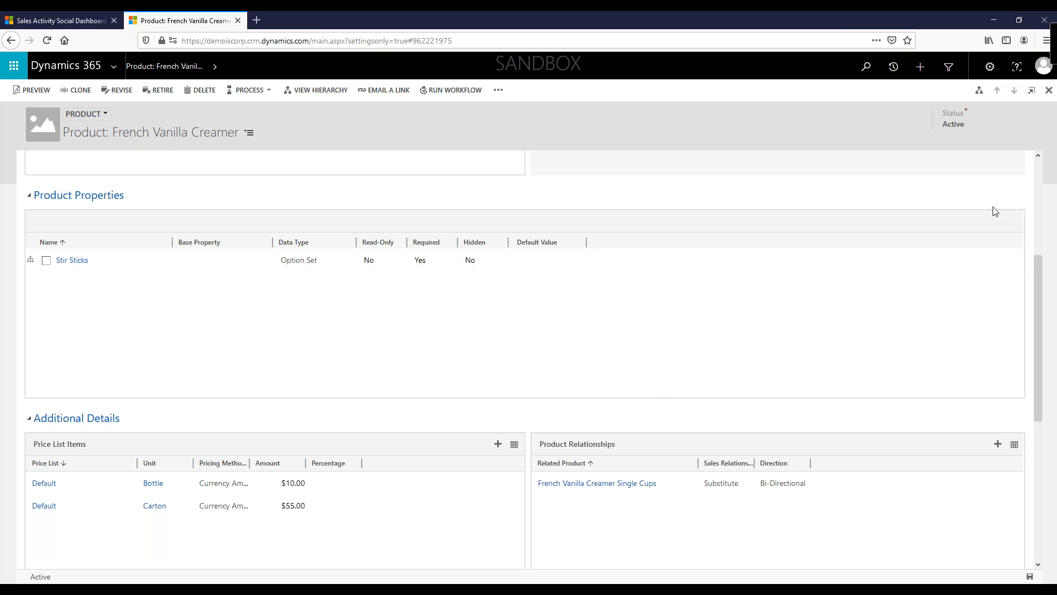
scroll(768, 350, "up", 5)
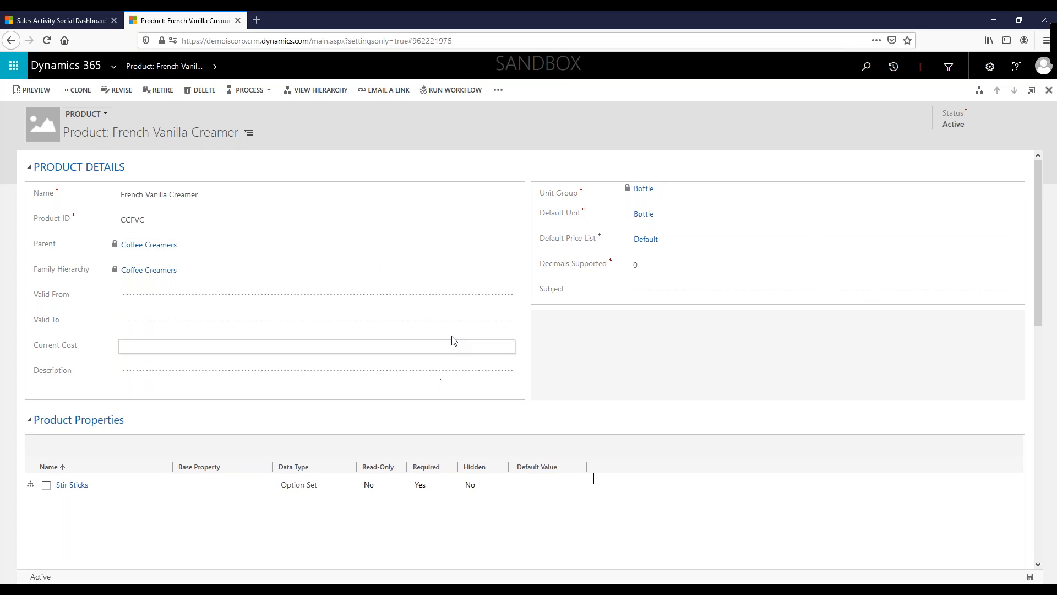
left_click(118, 92)
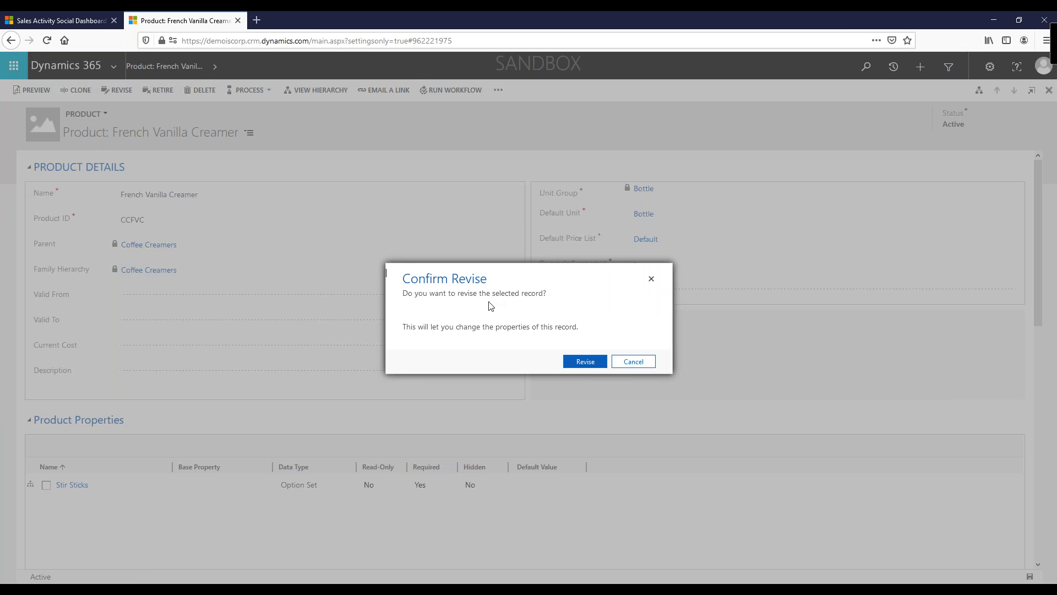
left_click(588, 363)
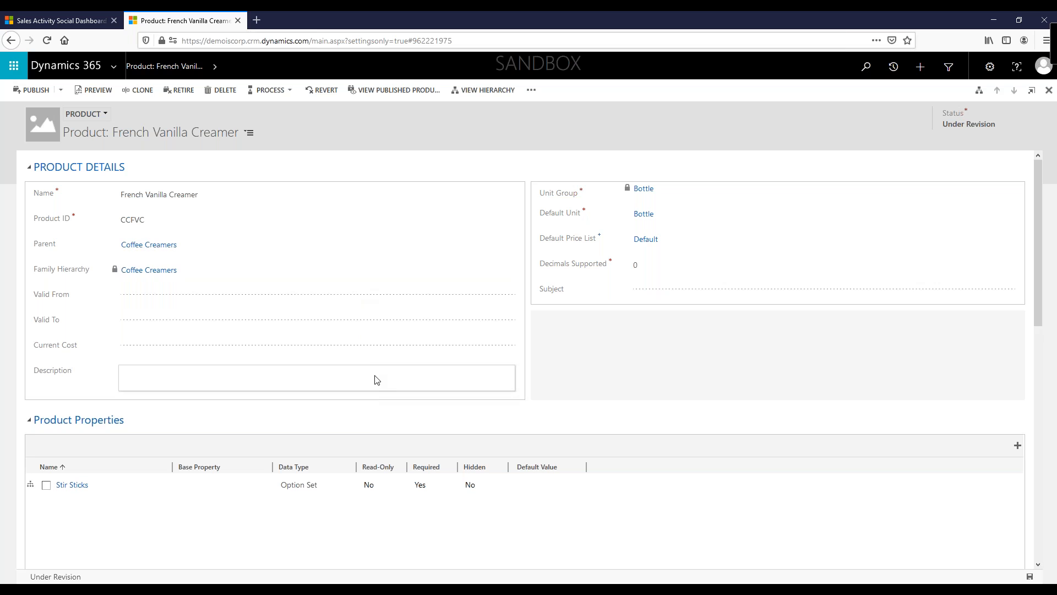
Step: Publish the revised French Vanilla Creamer product again
scroll(366, 467, "down", 4)
scroll(365, 473, "up", 4)
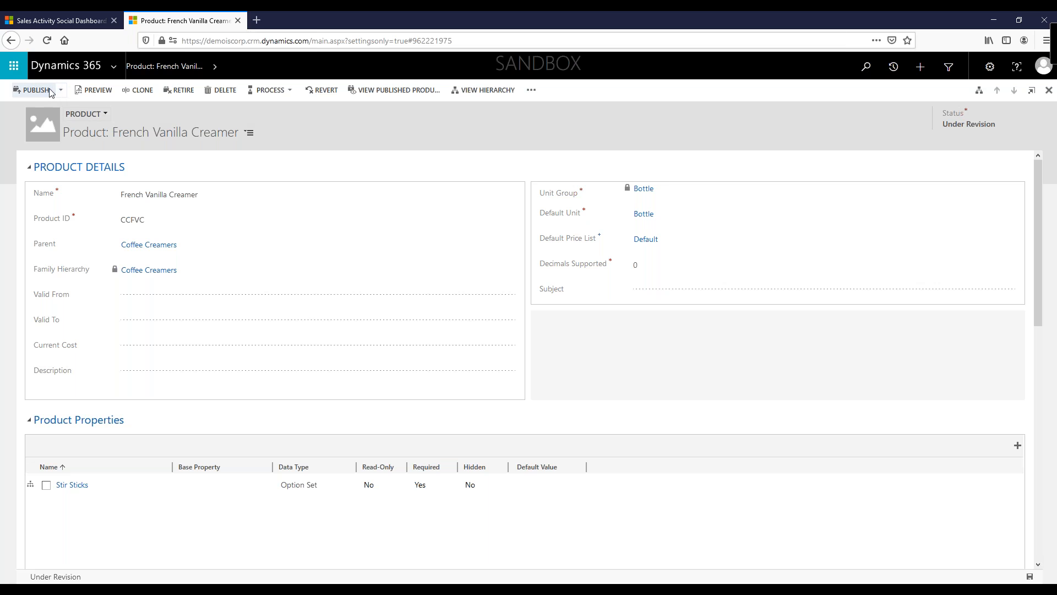
left_click(33, 90)
left_click(585, 361)
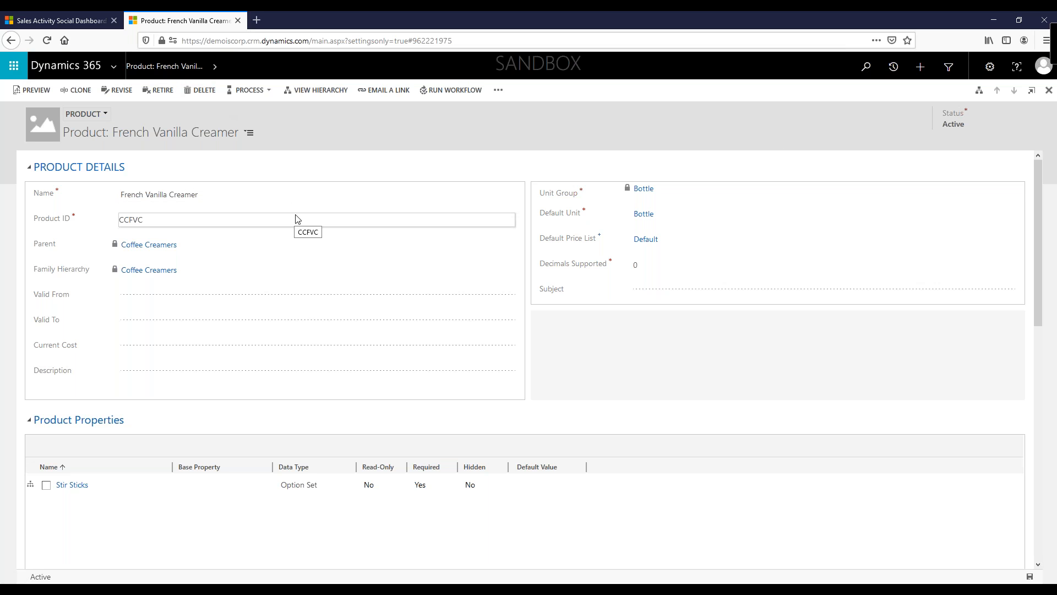
Step: Open the Active Products, Families & Bundles view and inspect the publish options for the Coffee Filters family
left_click(893, 66)
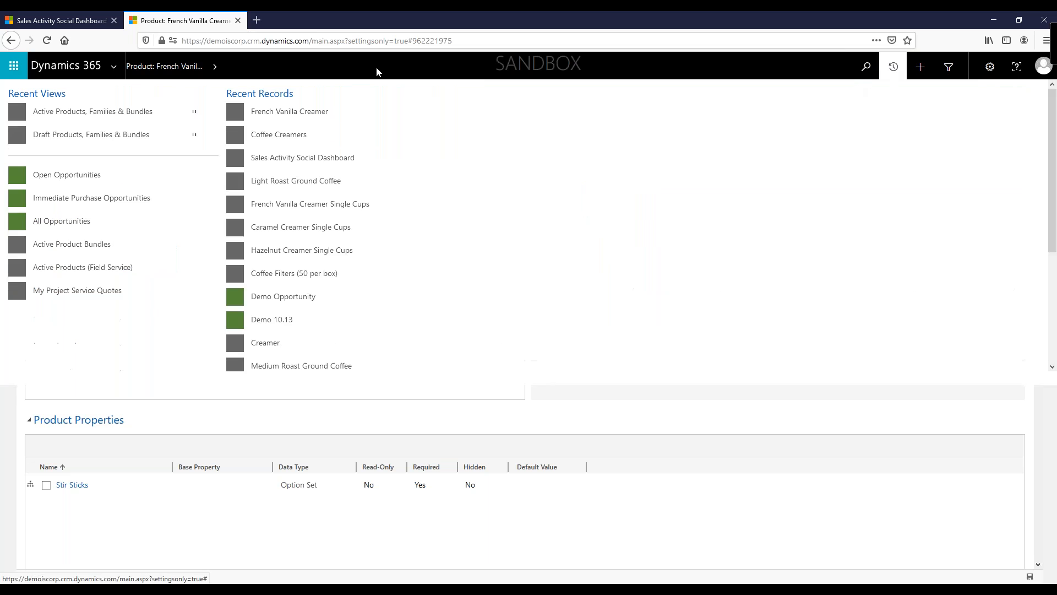
left_click(109, 113)
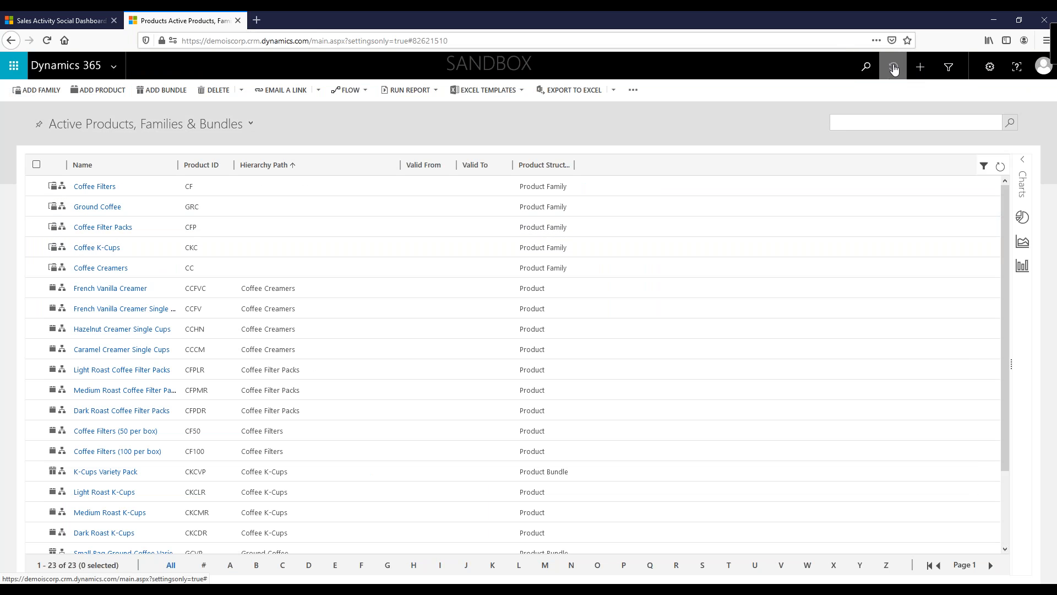
left_click(893, 66)
left_click(83, 111)
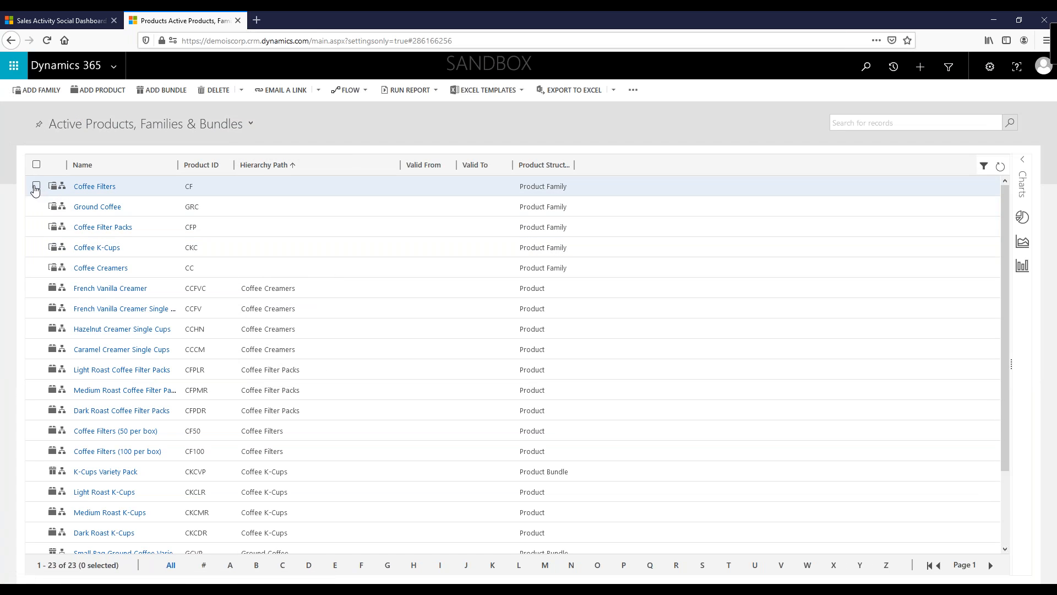
left_click(35, 186)
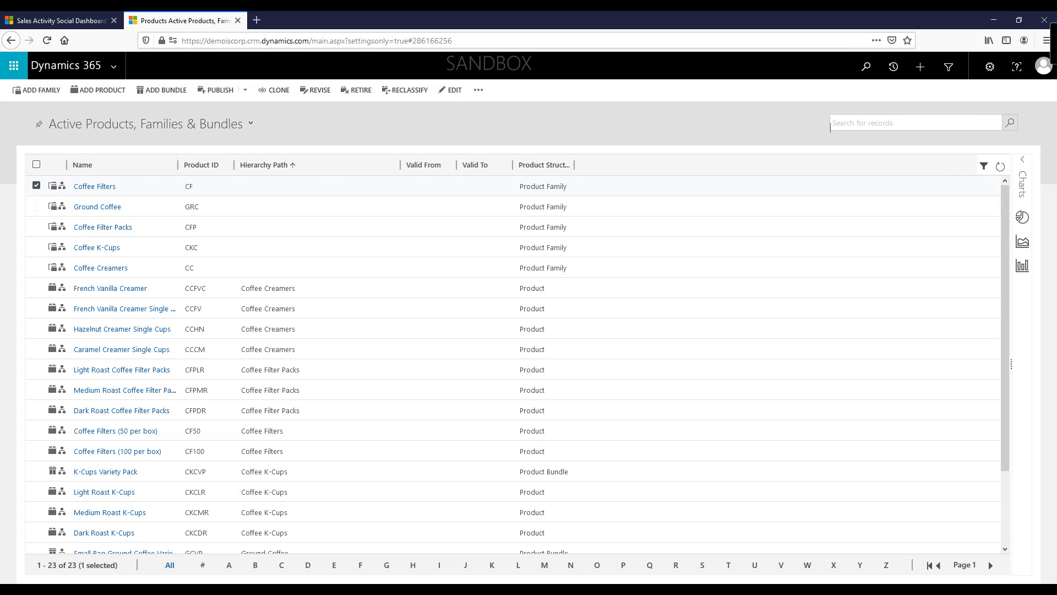
left_click(245, 89)
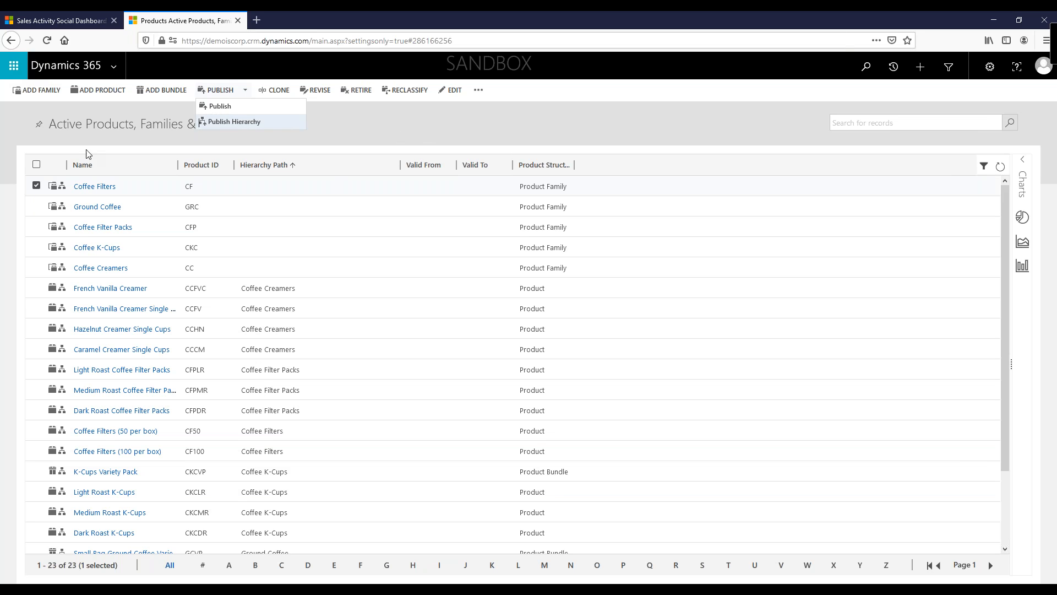
left_click(34, 187)
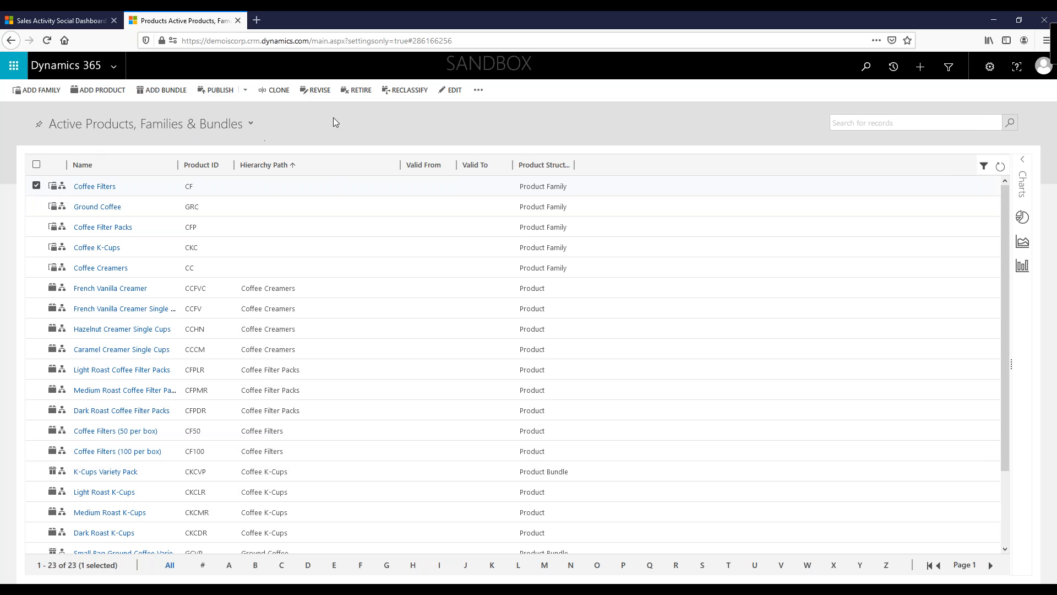
left_click(37, 187)
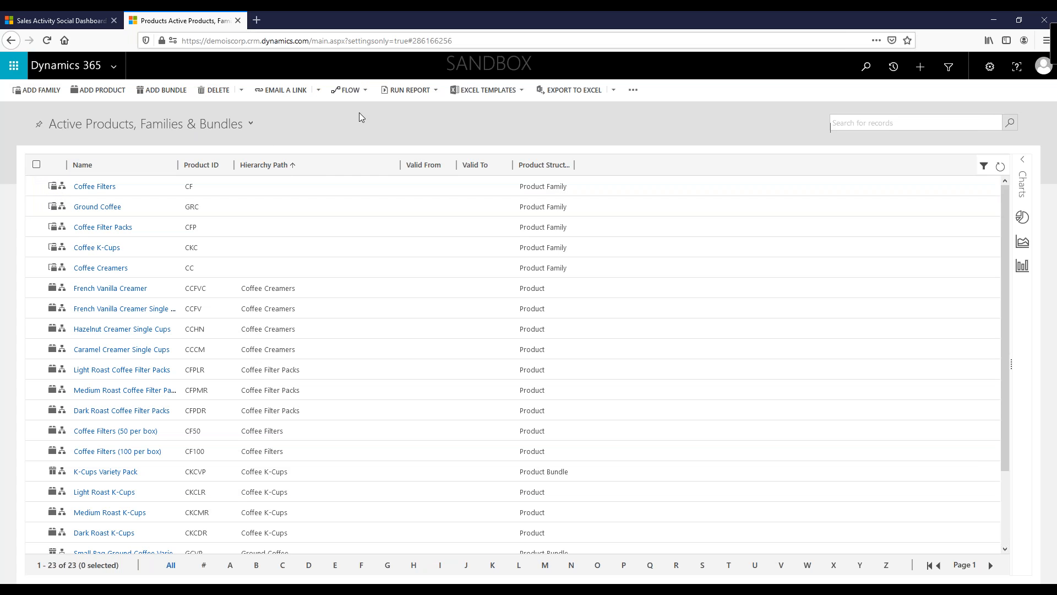
left_click(164, 90)
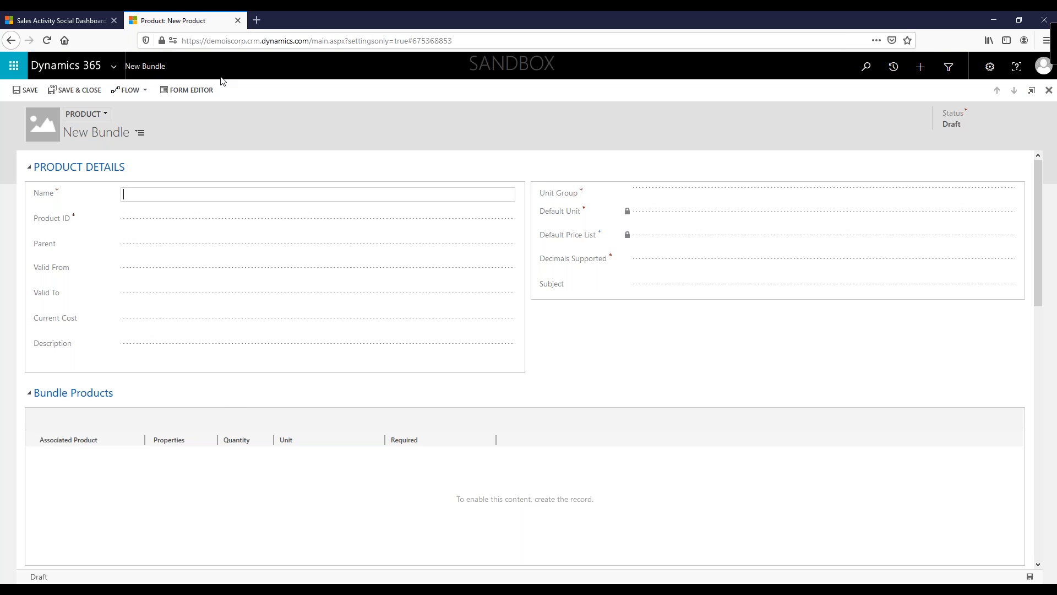
left_click(892, 66)
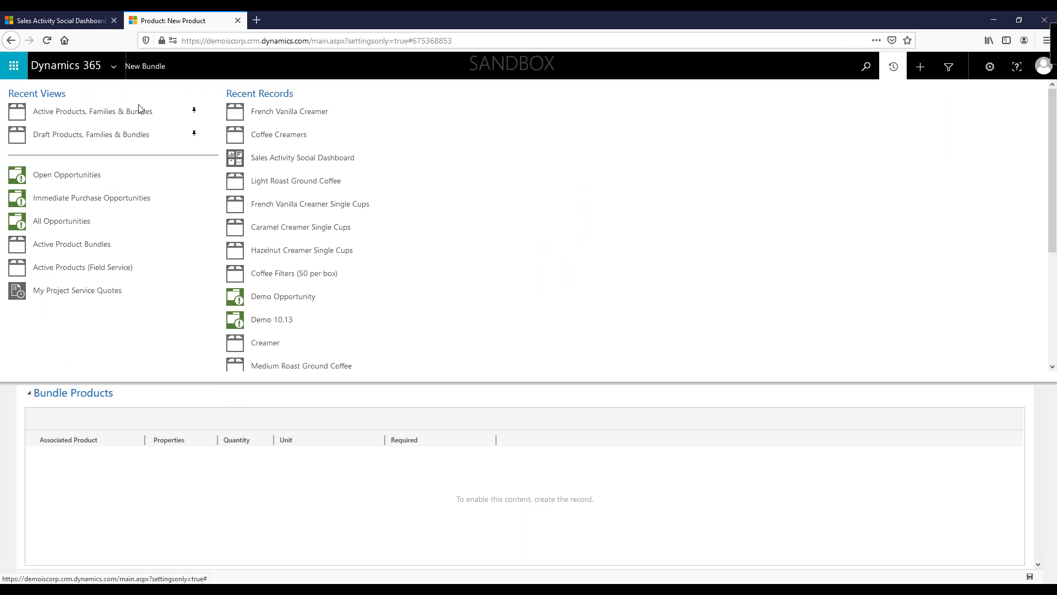
left_click(105, 112)
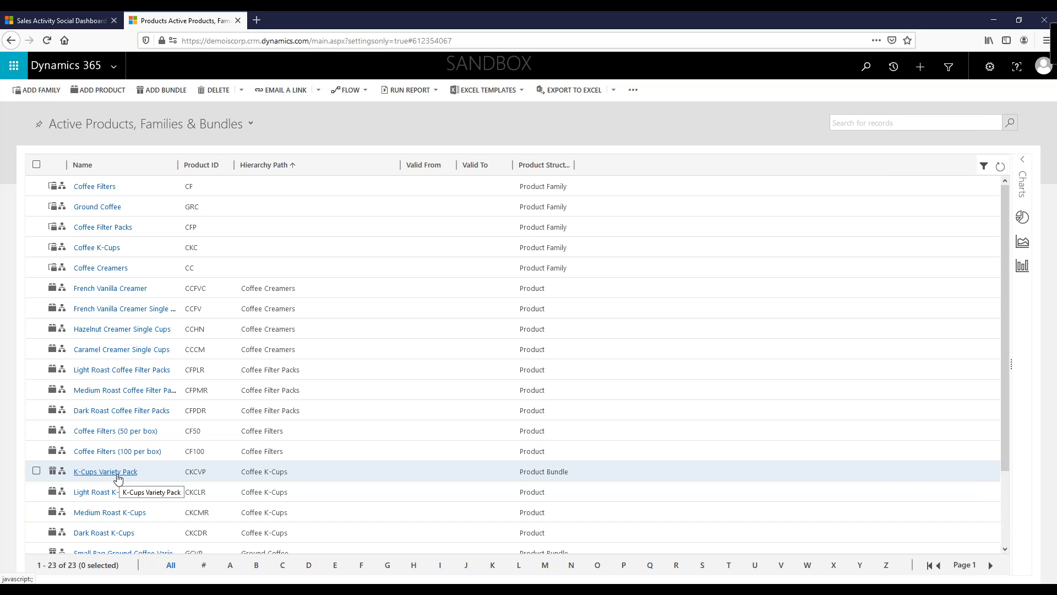
Step: Open the K-Cups Variety Pack bundle and review its bundle products
left_click(117, 478)
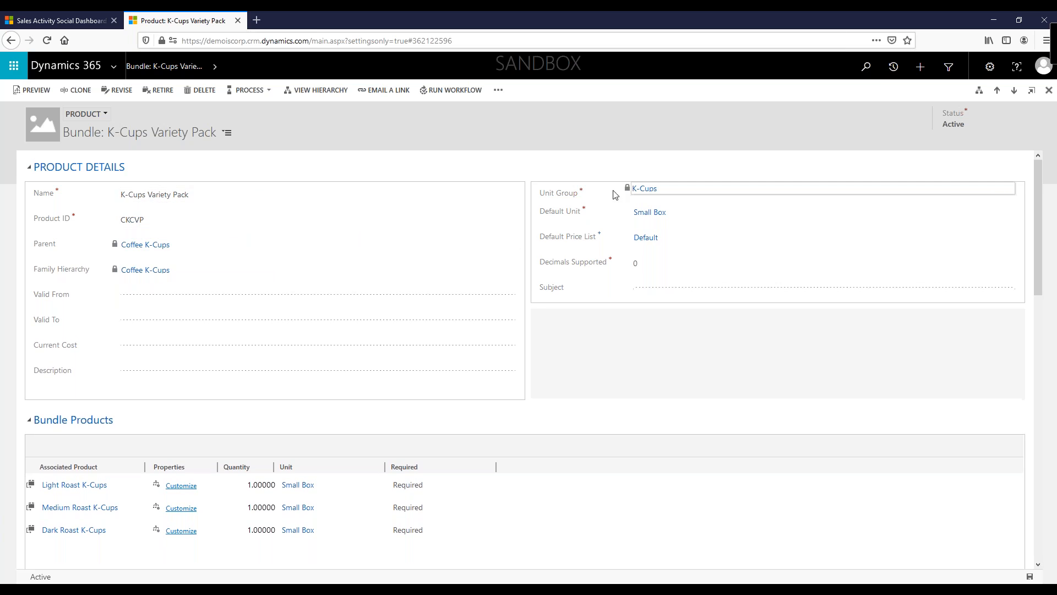
scroll(519, 397, "down", 3)
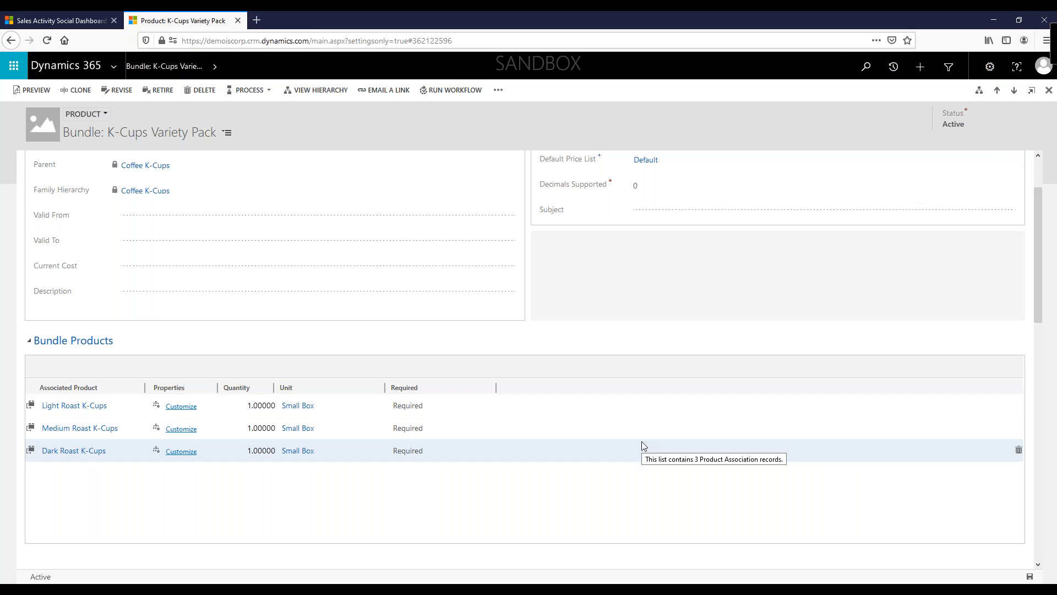
scroll(645, 447, "down", 3)
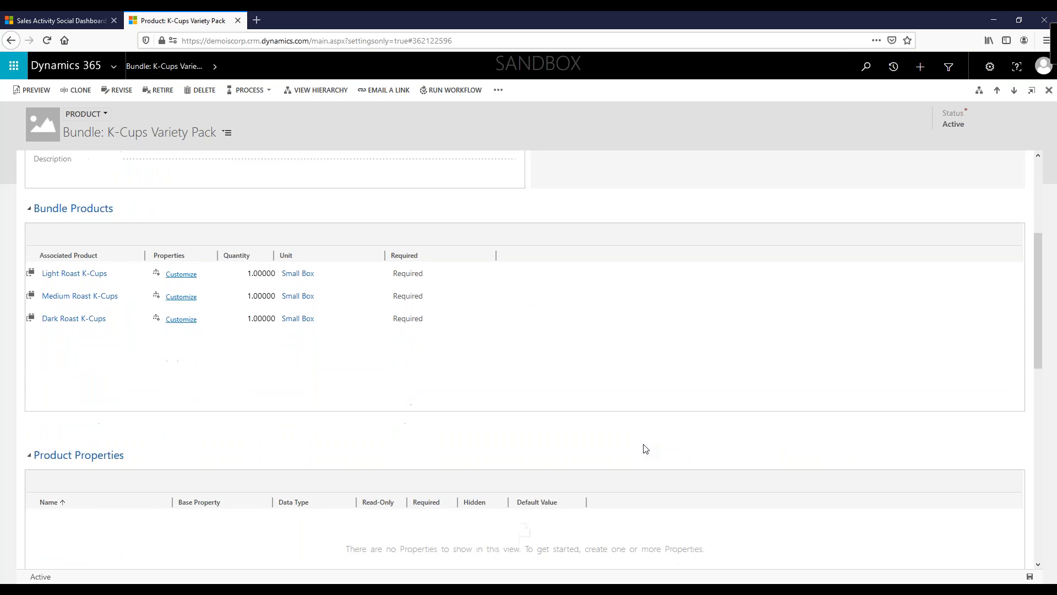
Step: Start a new opportunity from the Sales Opportunities list with the topic Demo 10.14.2020
scroll(640, 442, "up", 5)
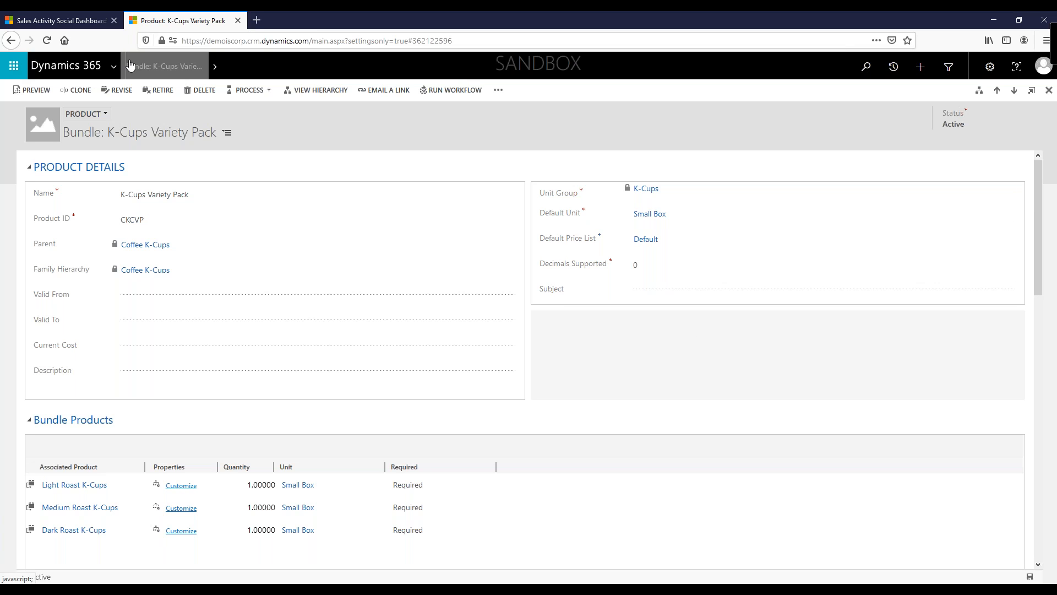
left_click(81, 22)
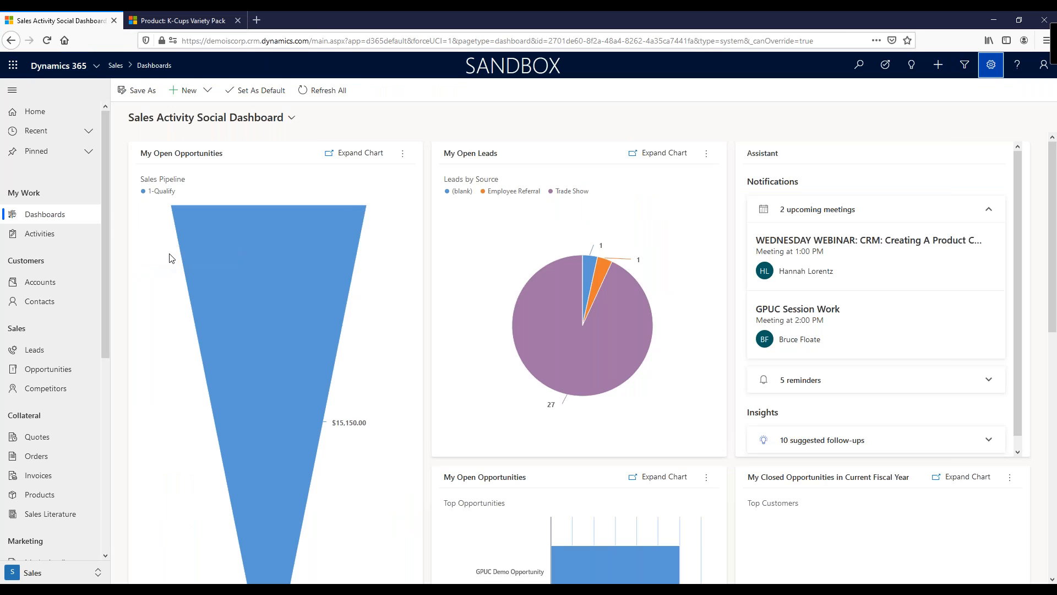
left_click(47, 370)
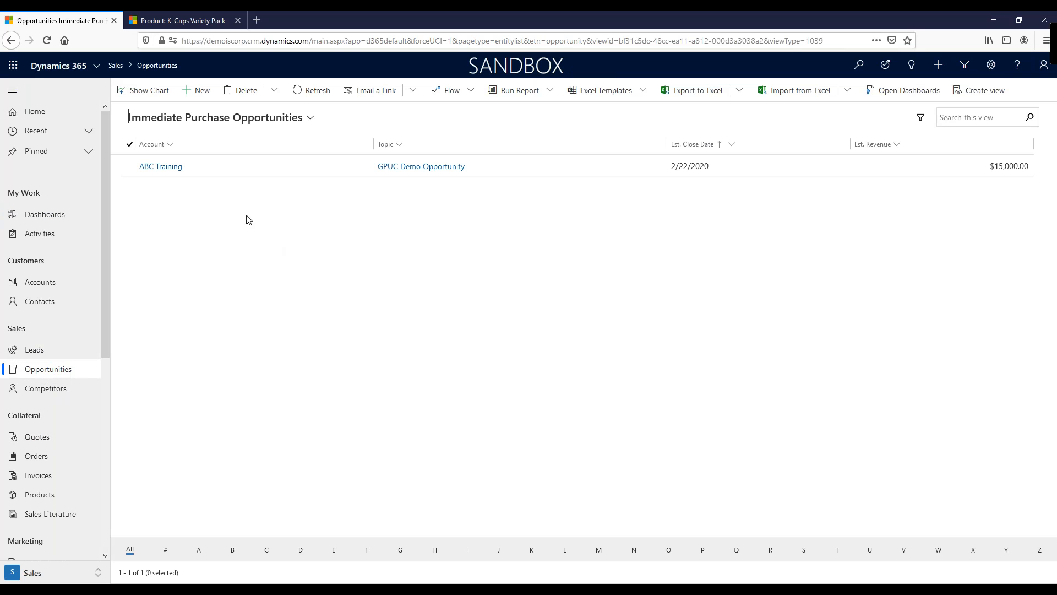
left_click(194, 91)
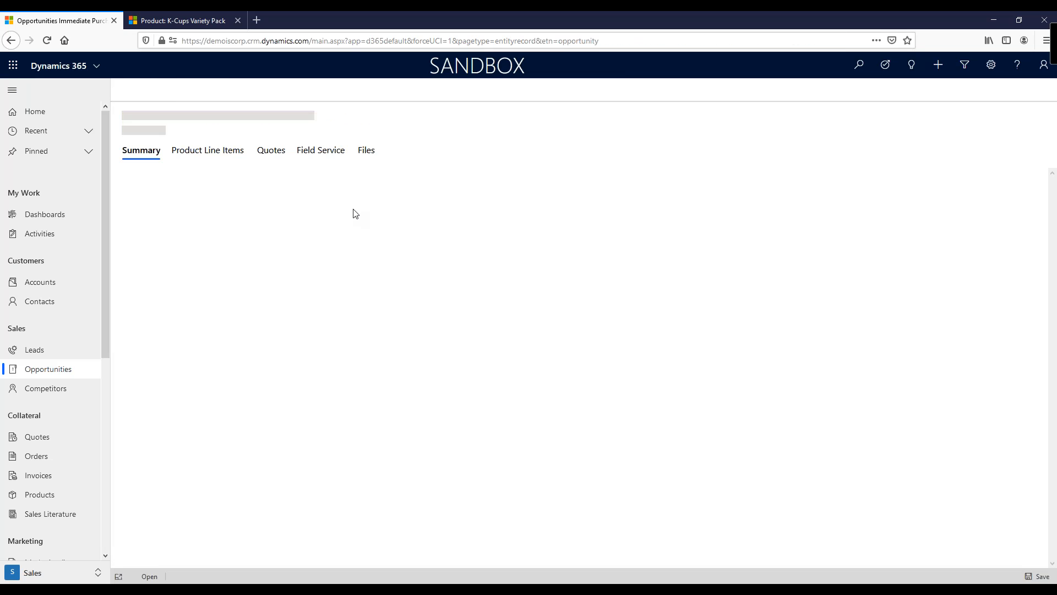
left_click(263, 180)
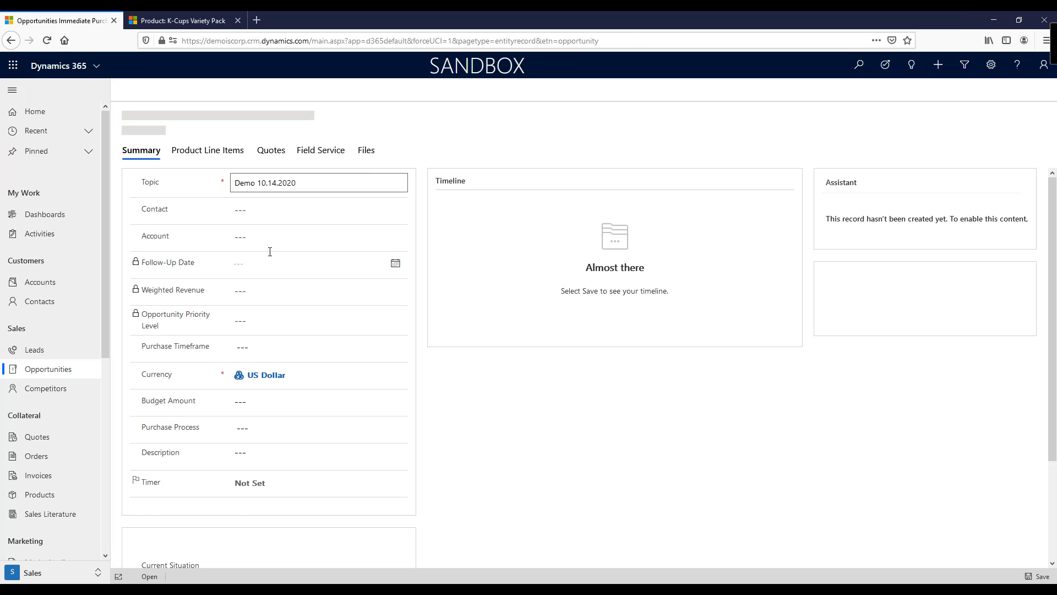
Step: Set the opportunity's account to ABC Training and pick a contact from the contact lookup
left_click(268, 270)
type("aBC")
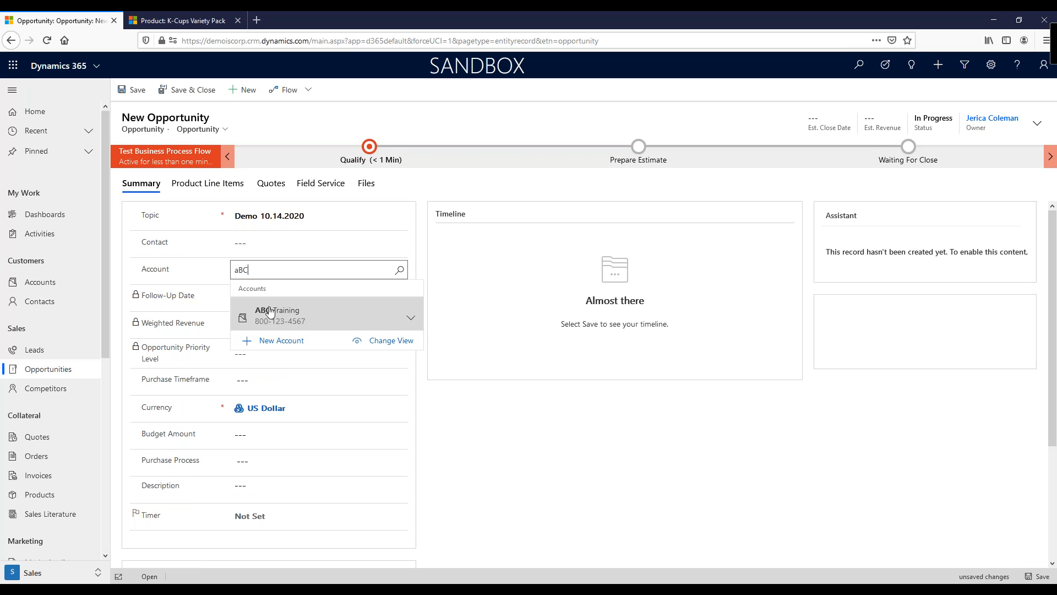
left_click(269, 312)
left_click(398, 244)
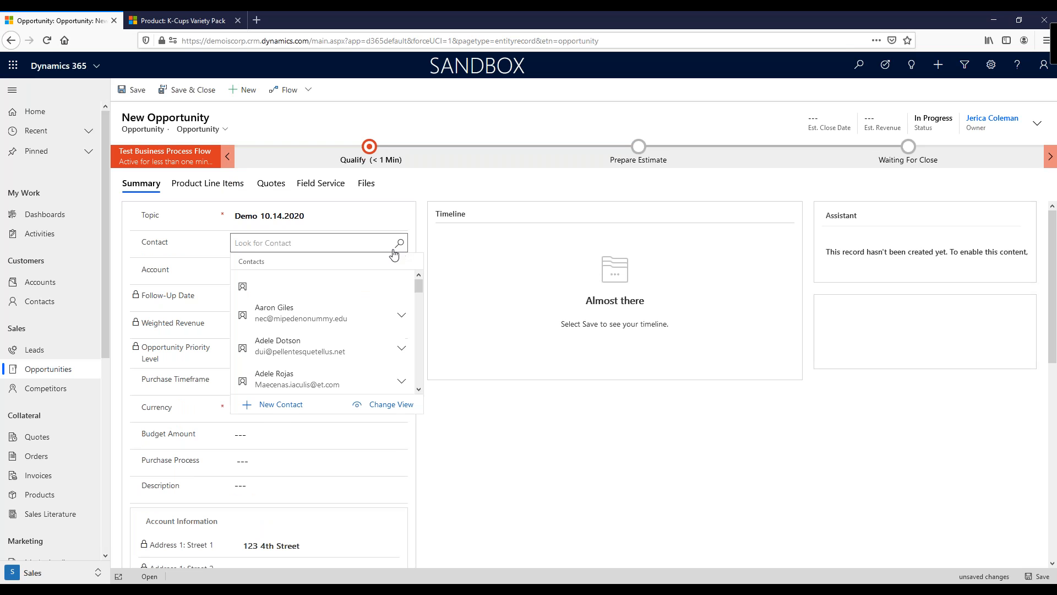
left_click(281, 379)
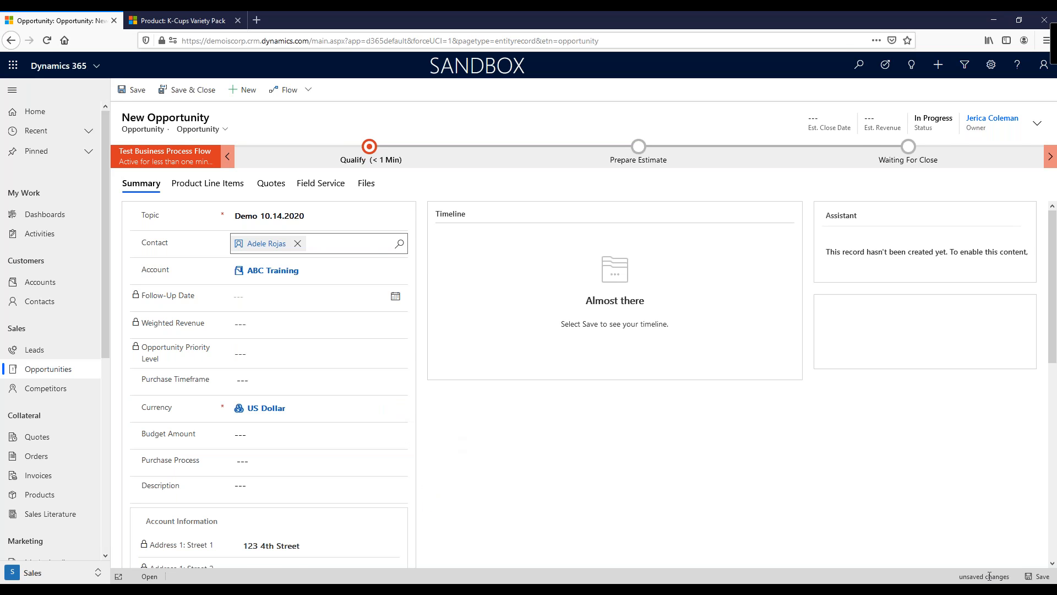
Step: Set the opportunity's estimated revenue to 100 and save the opportunity
left_click(1035, 577)
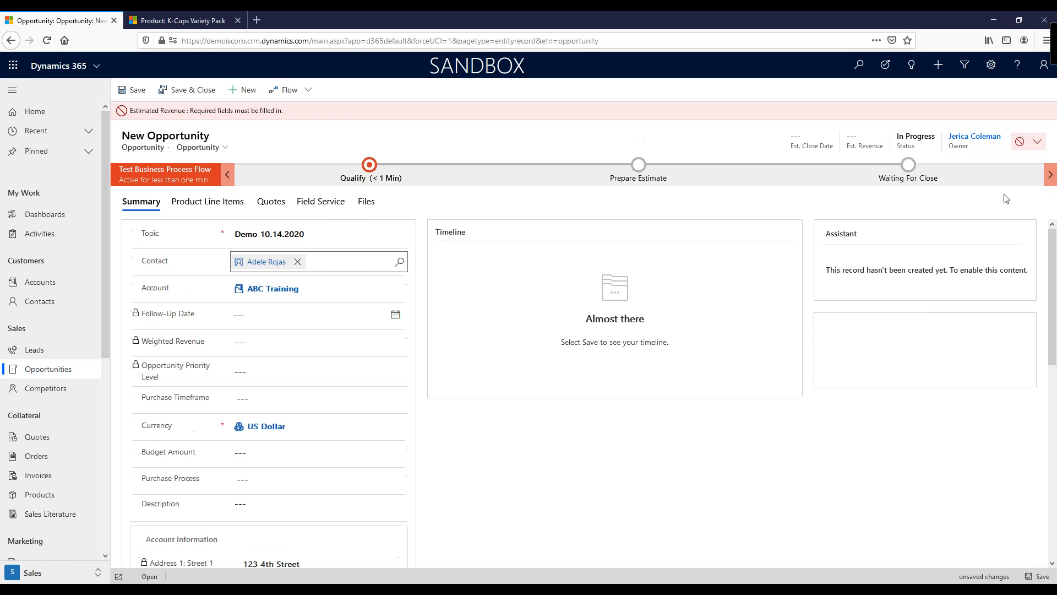
left_click(1031, 143)
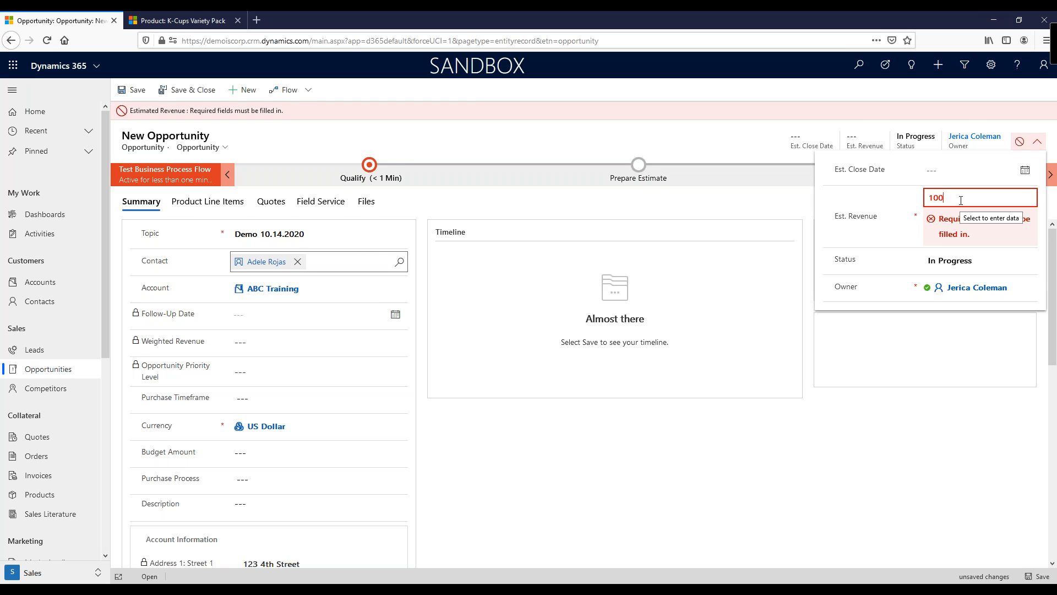
key("Tab")
left_click(1030, 576)
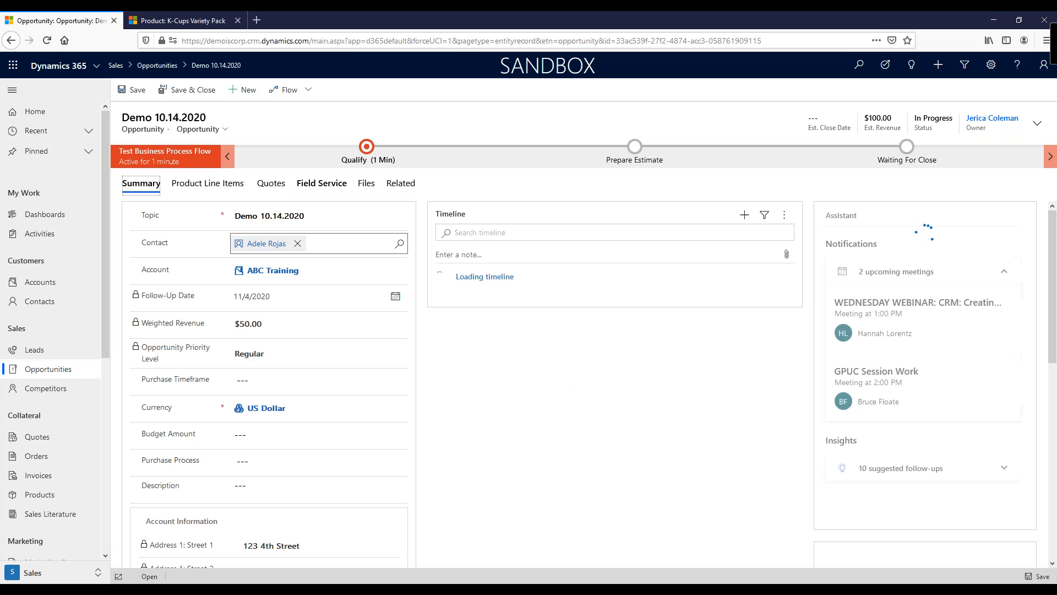
Step: Set the opportunity's price list to Default on the product line items
left_click(211, 185)
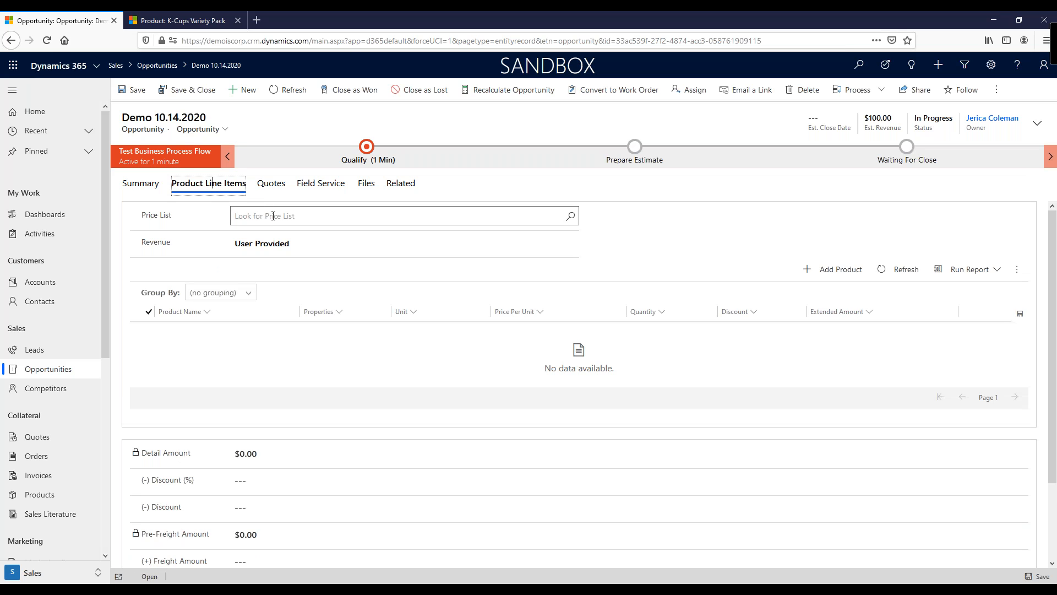
left_click(572, 219)
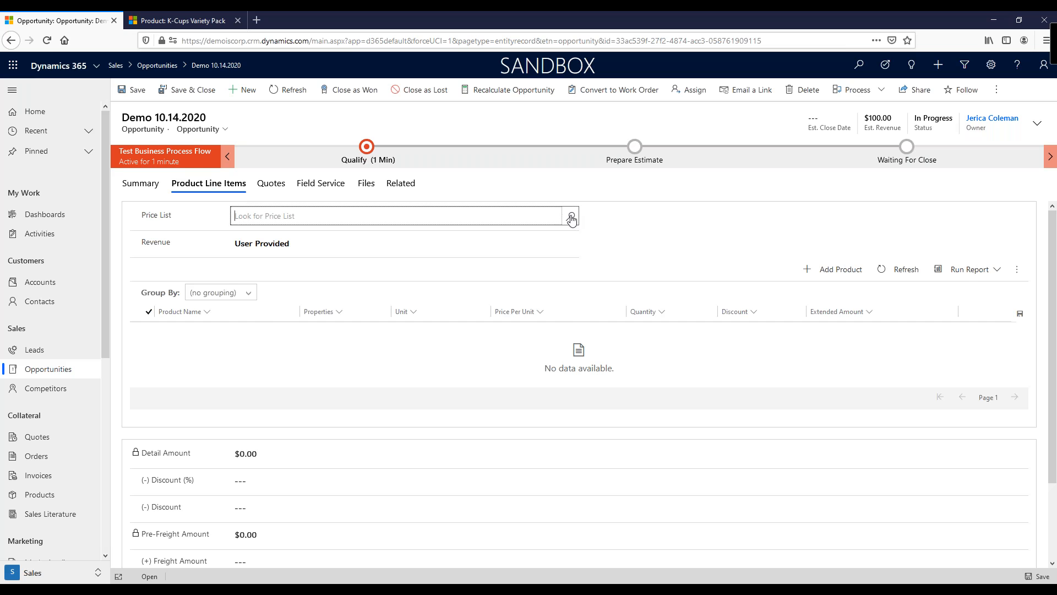
left_click(272, 261)
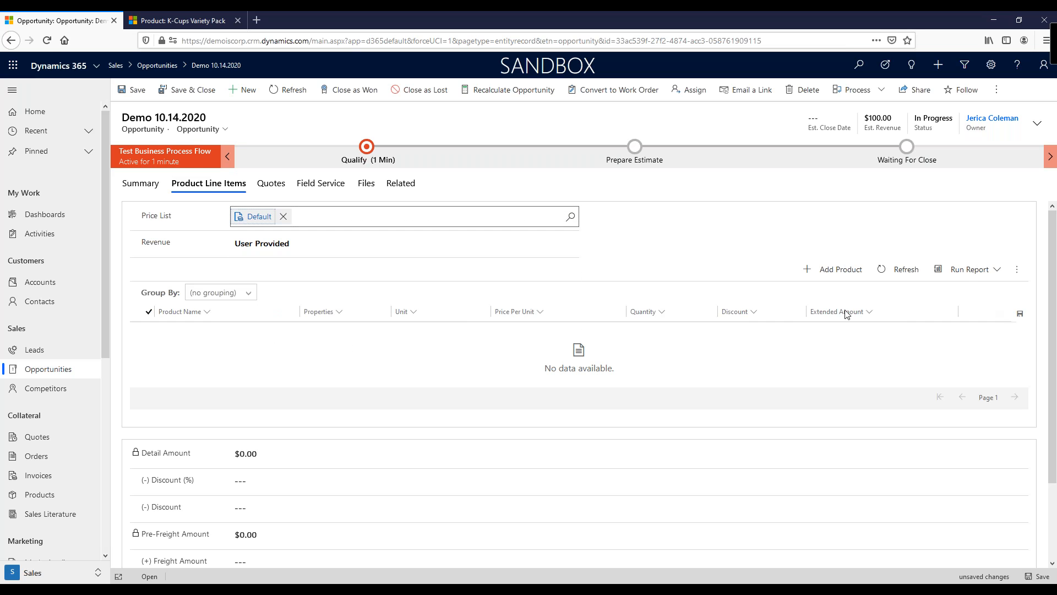
Step: Add Caramel Creamer Single Cups as an opportunity product line with quantity 1 and save it
left_click(849, 274)
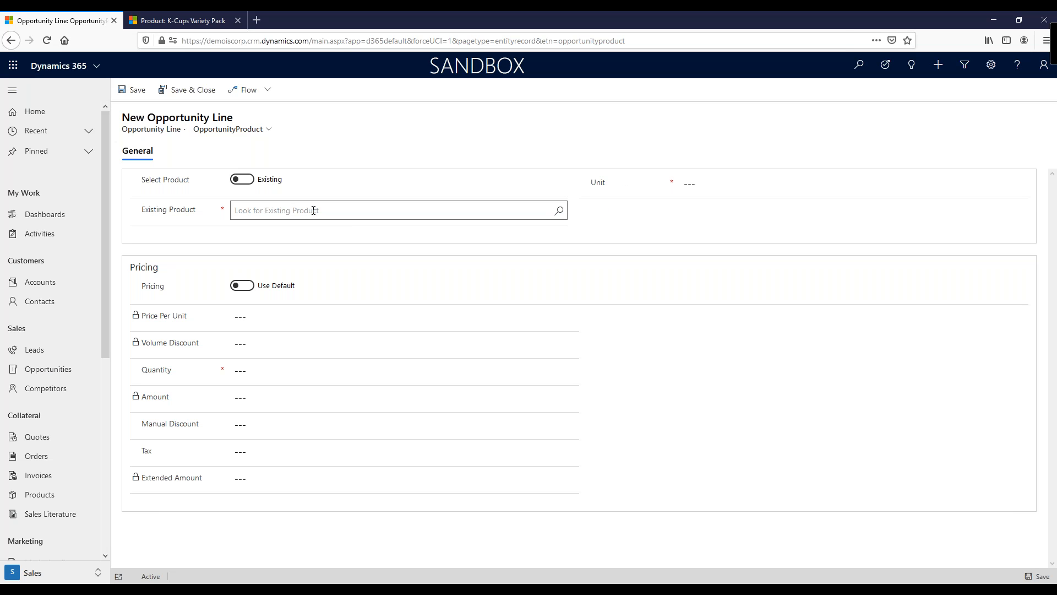
left_click(559, 210)
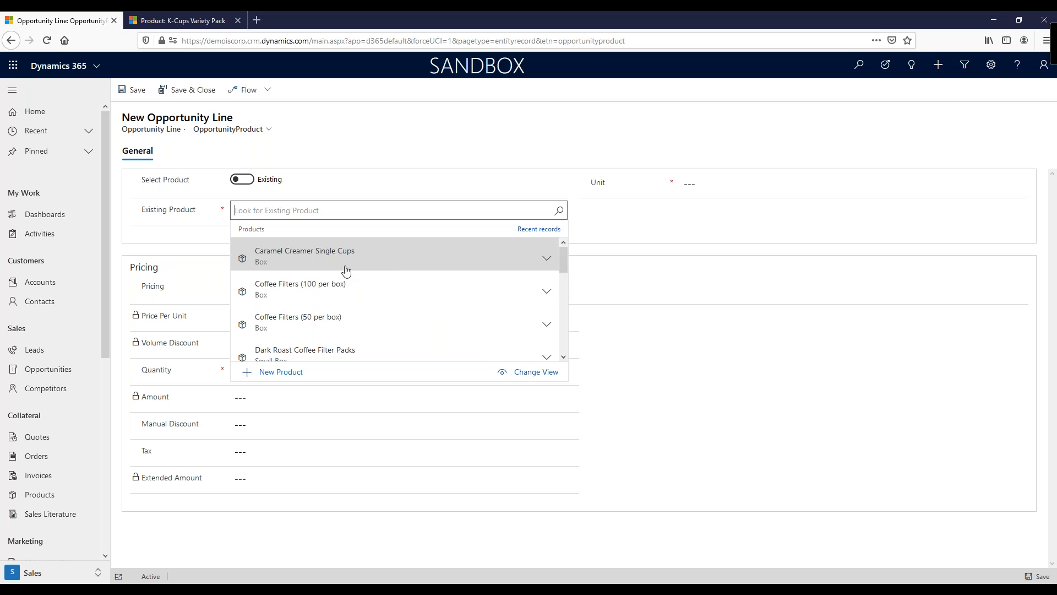
left_click(301, 257)
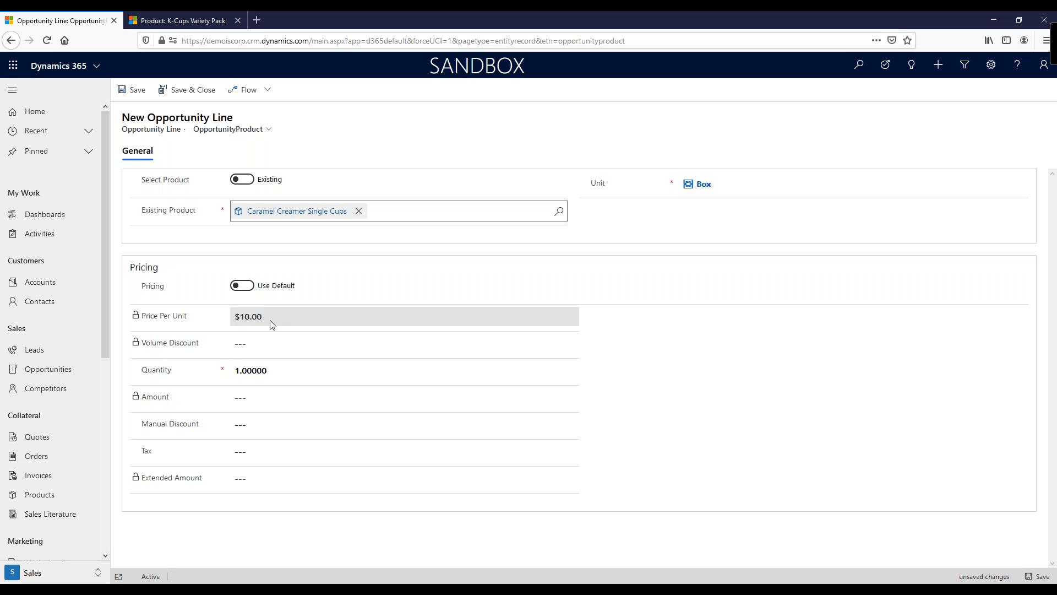
left_click(264, 370)
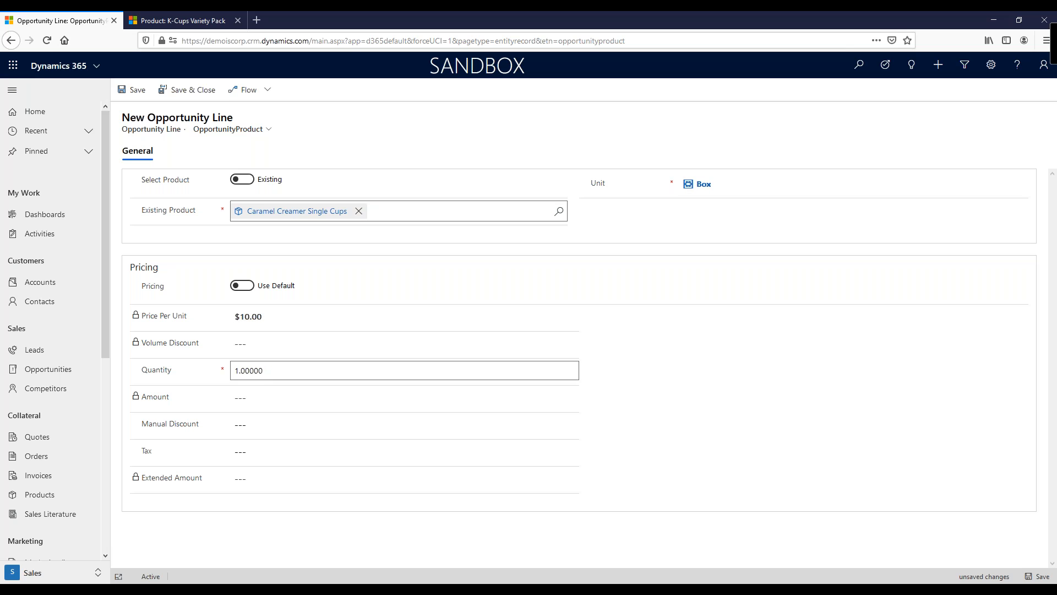
left_click(190, 90)
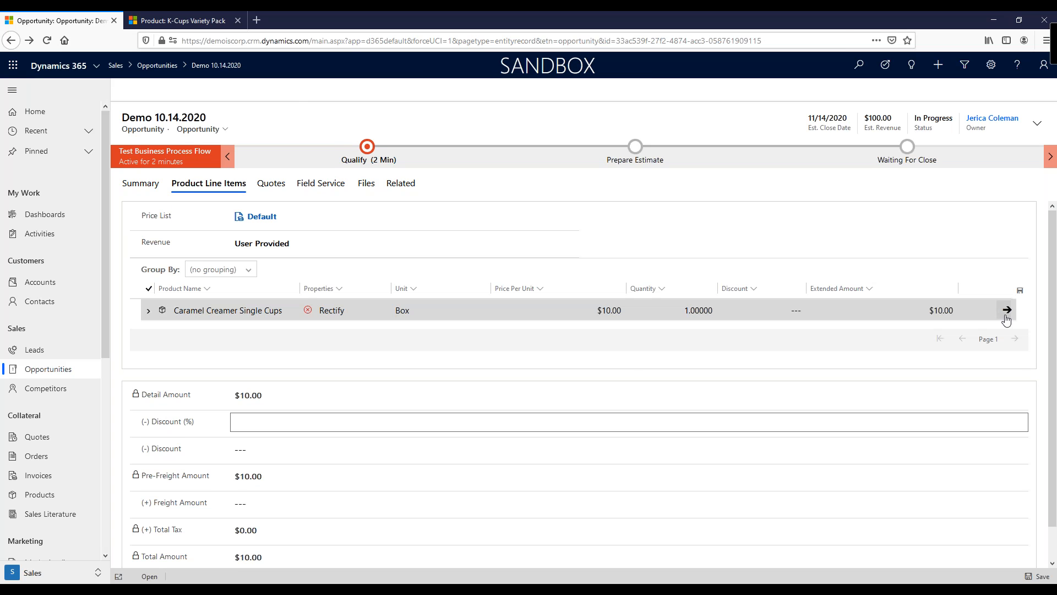
Step: Add Light Roast Ground Coffee as a second opportunity product line and save it
left_click(837, 271)
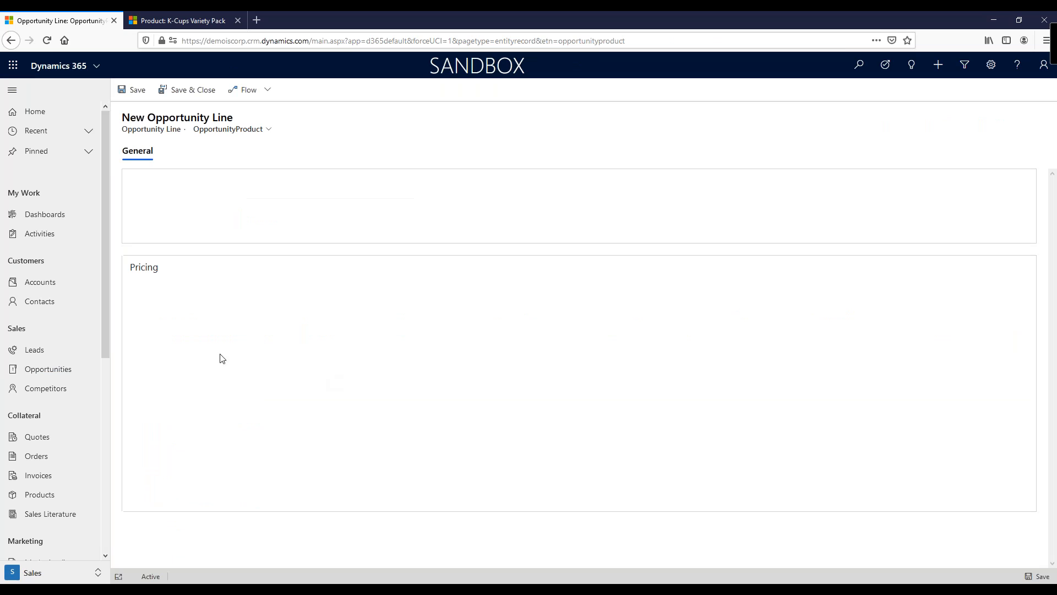
left_click(255, 210)
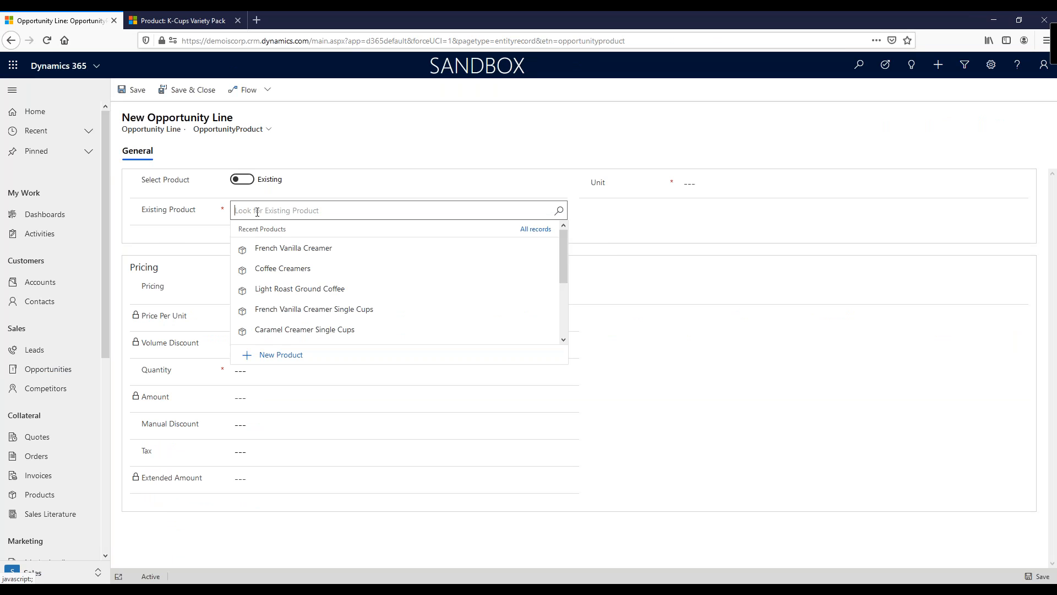
type("ligh")
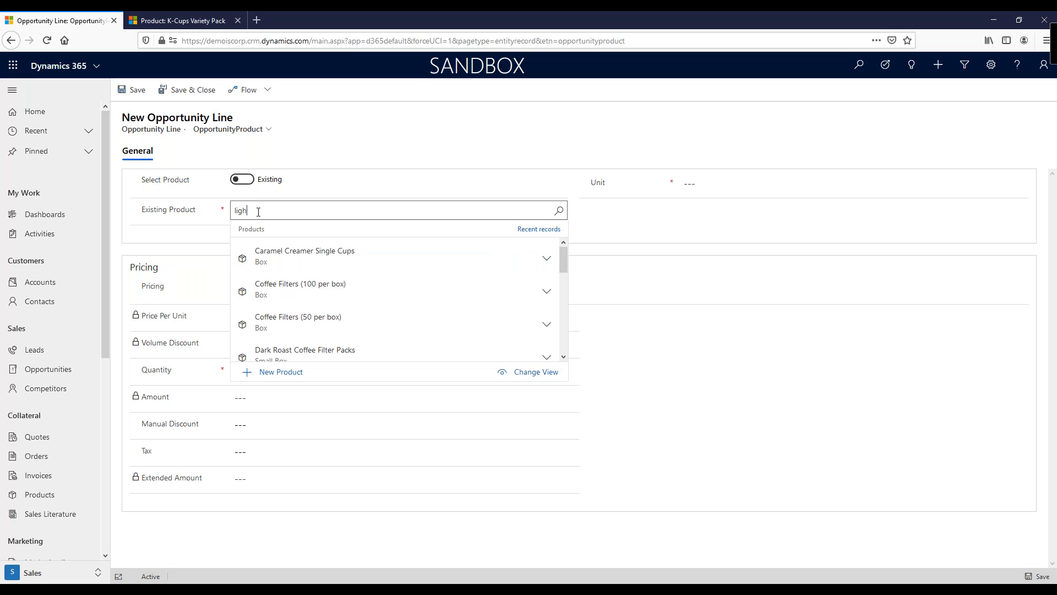
type("t roast")
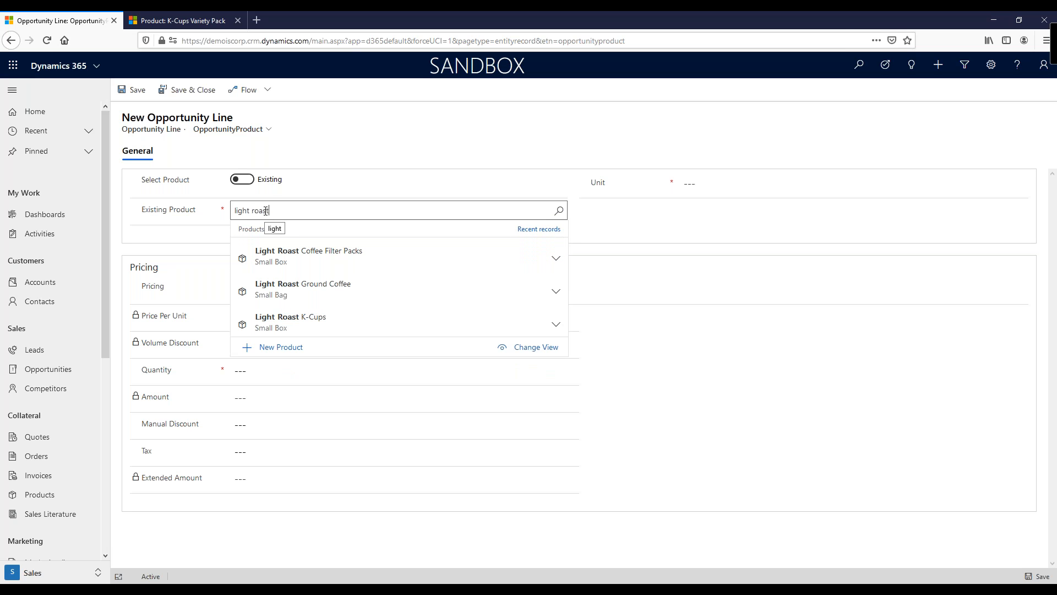
left_click(315, 290)
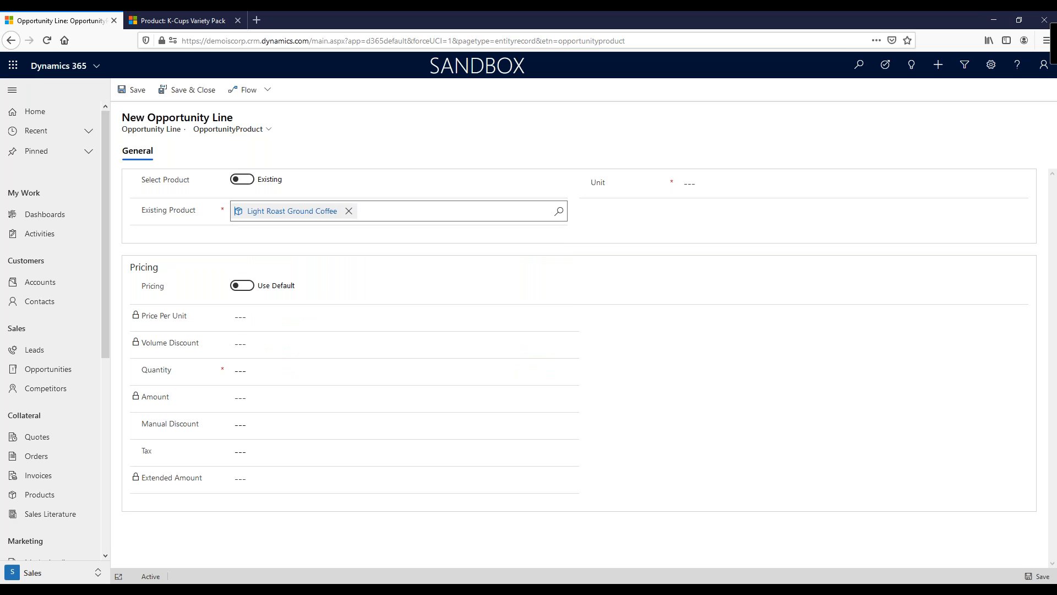
left_click(190, 90)
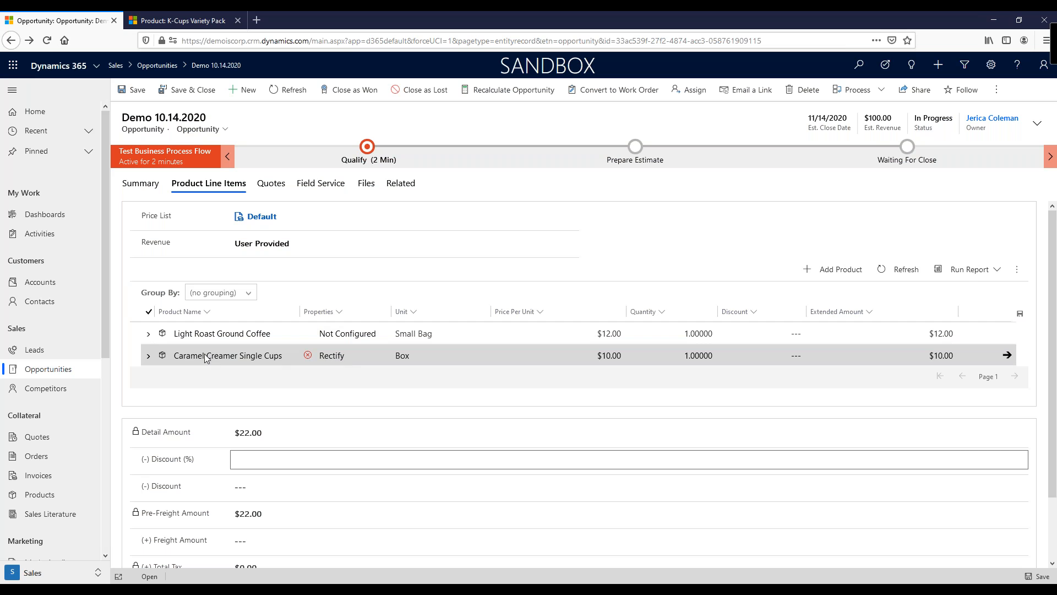
Step: Edit the Caramel Creamer Single Cups line's properties, setting Stir Sticks to No
left_click(148, 358)
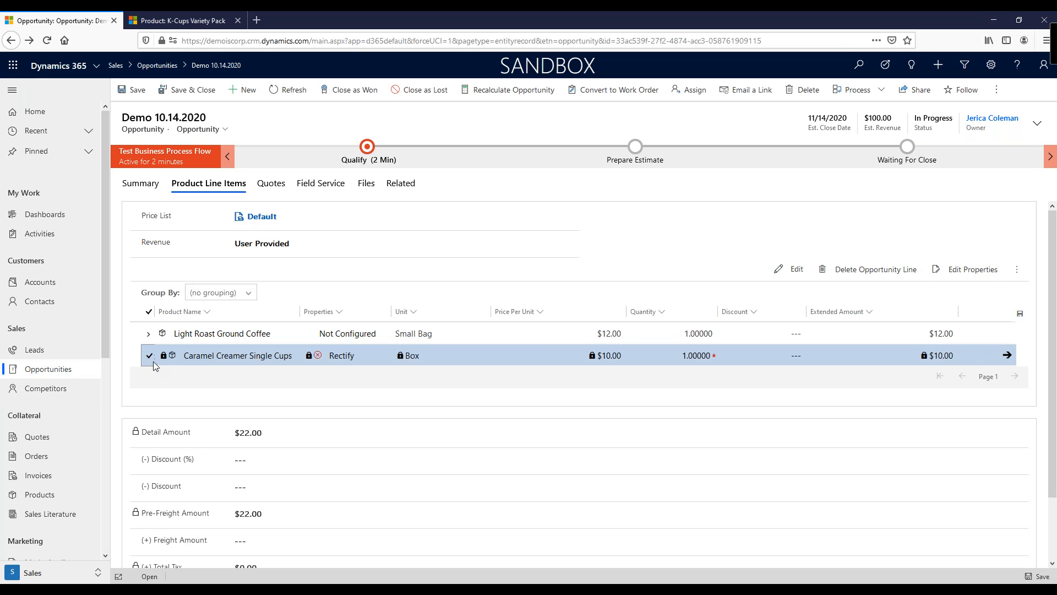
left_click(952, 274)
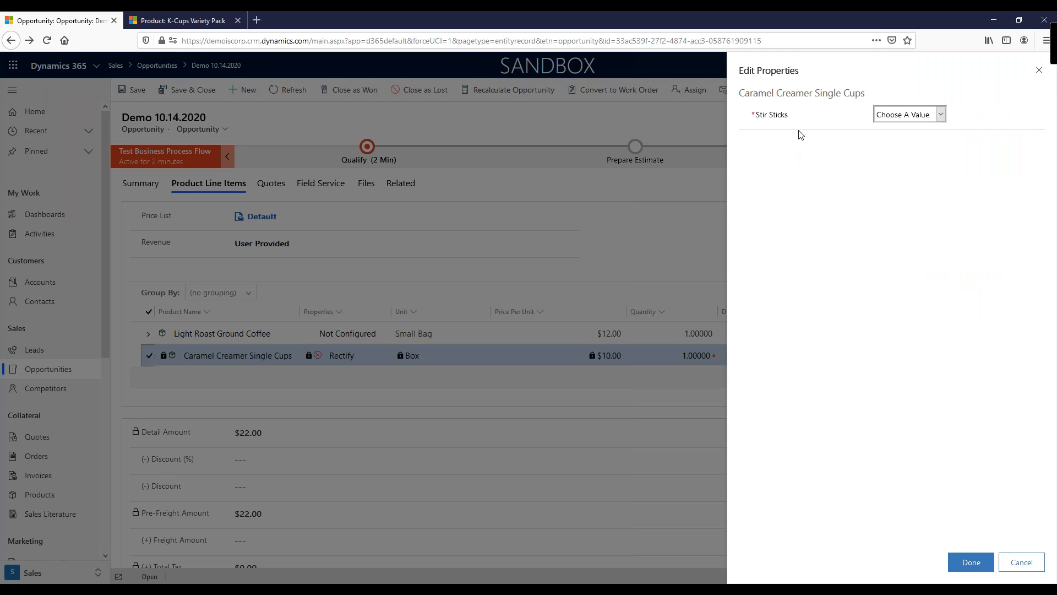
left_click(940, 114)
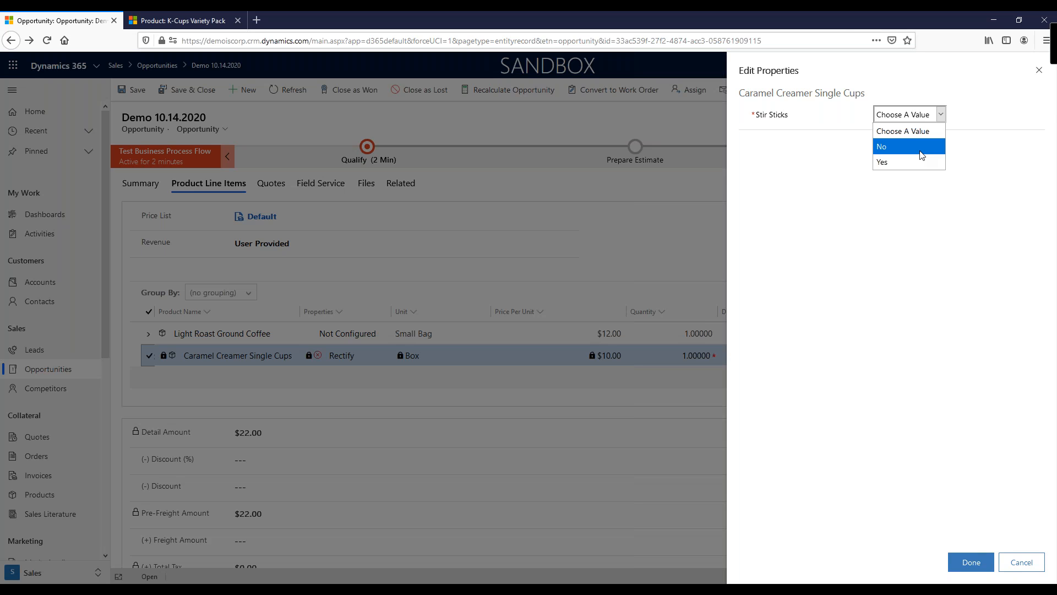
left_click(886, 147)
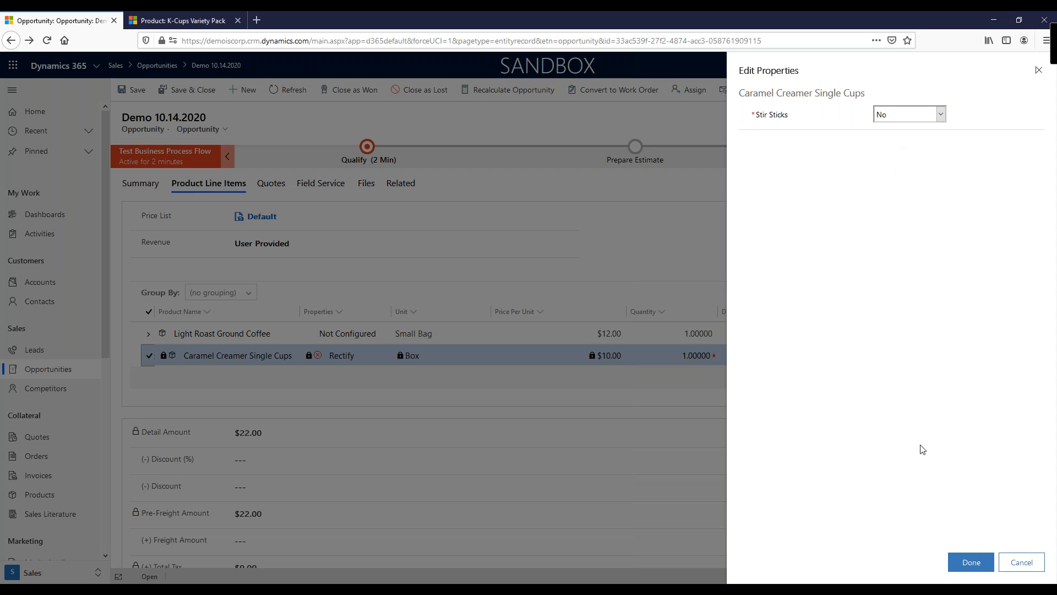
left_click(972, 562)
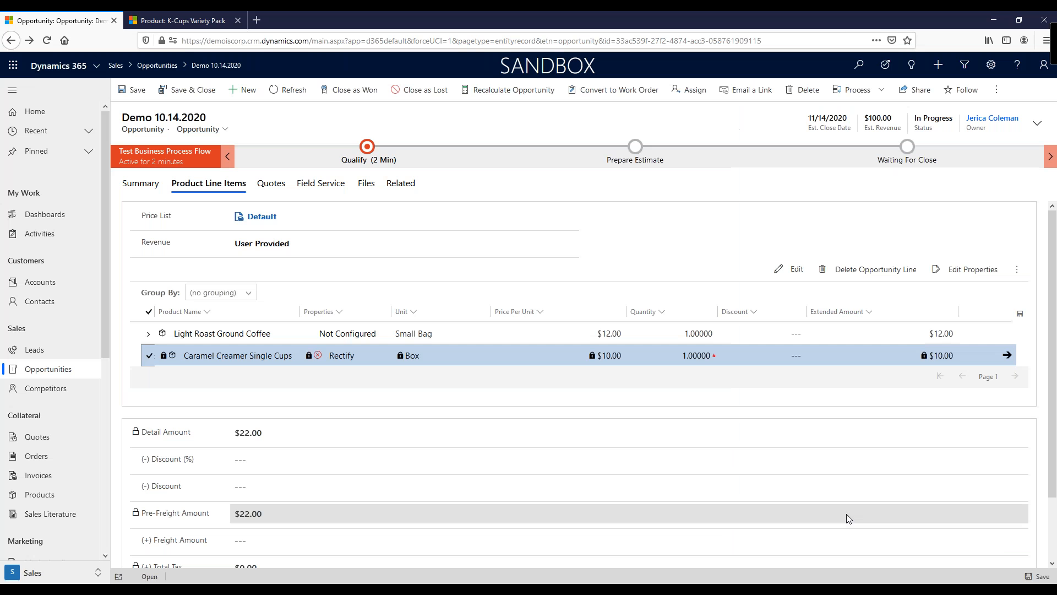
Step: Refresh the opportunity and review its product line items, expanding the Light Roast Ground Coffee line
left_click(46, 40)
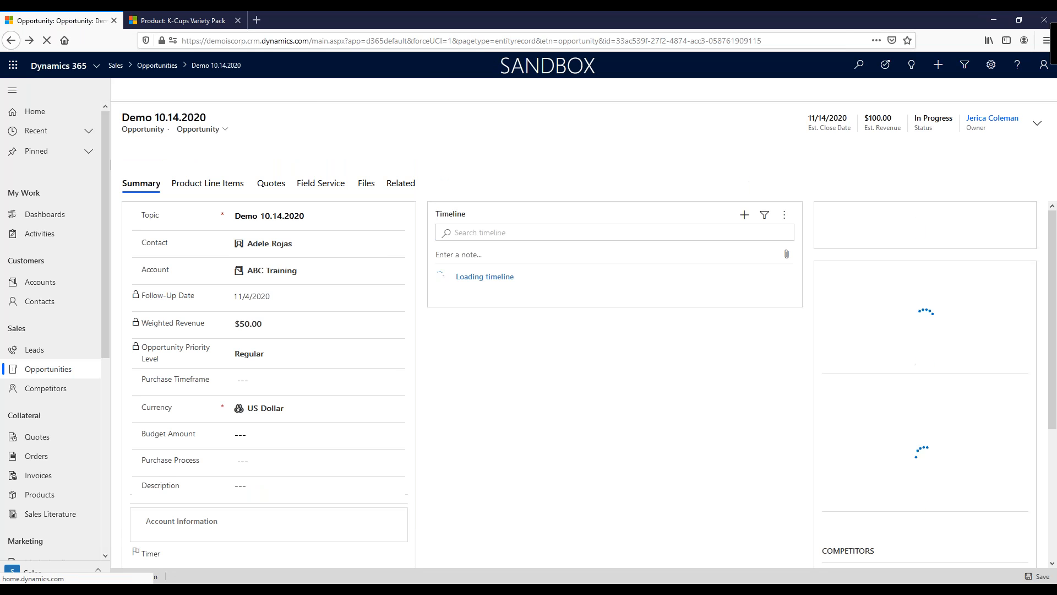
left_click(214, 181)
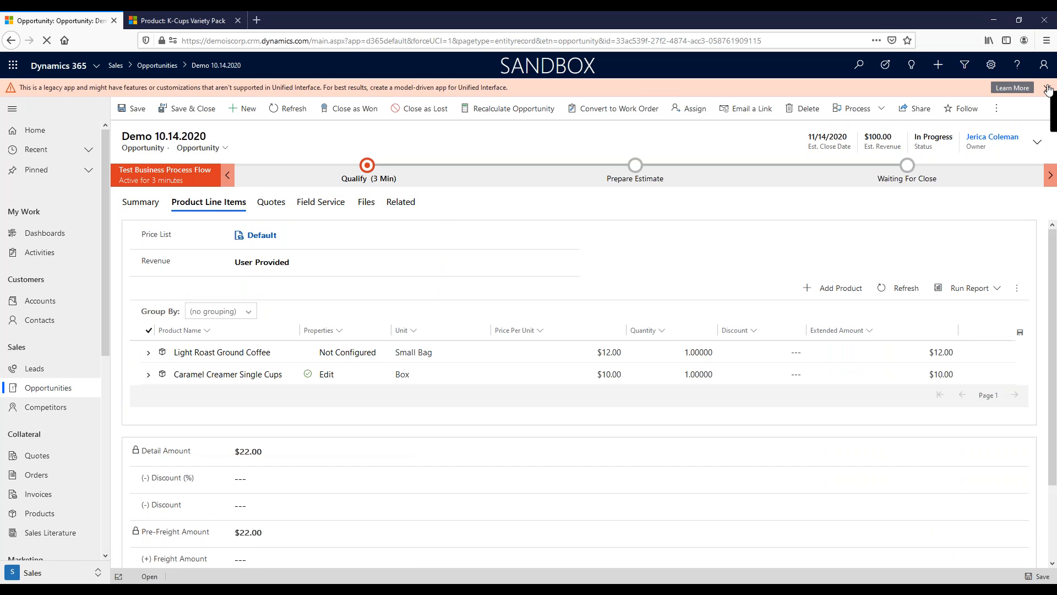
left_click(1048, 90)
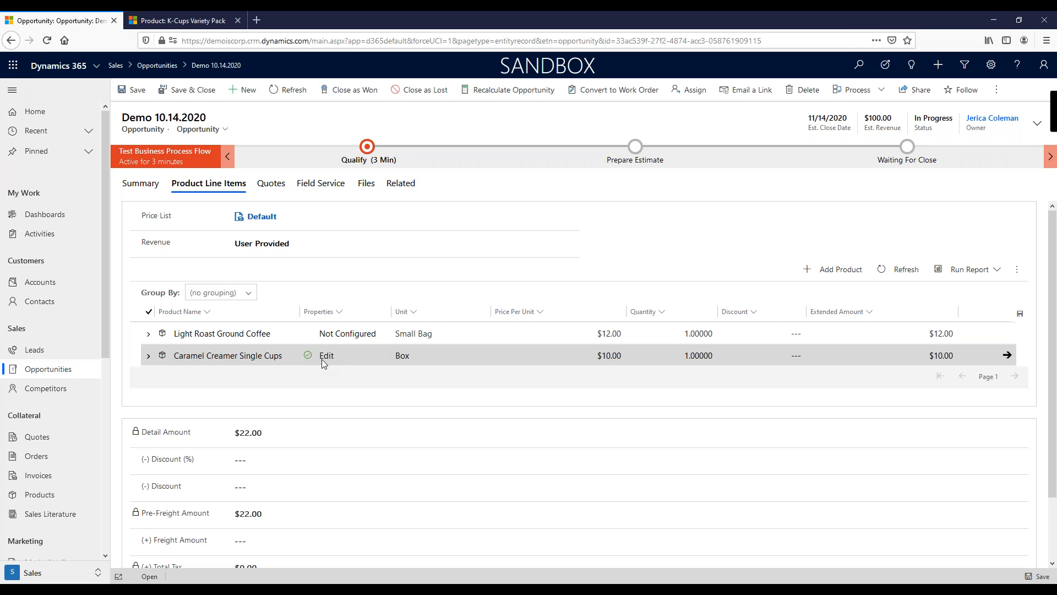
left_click(148, 334)
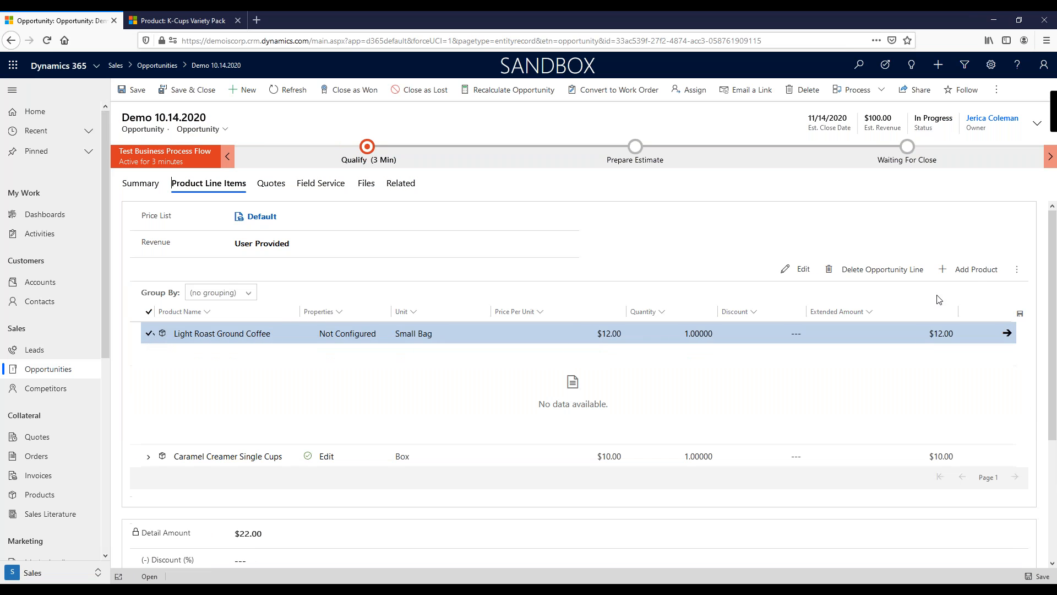
left_click(1018, 274)
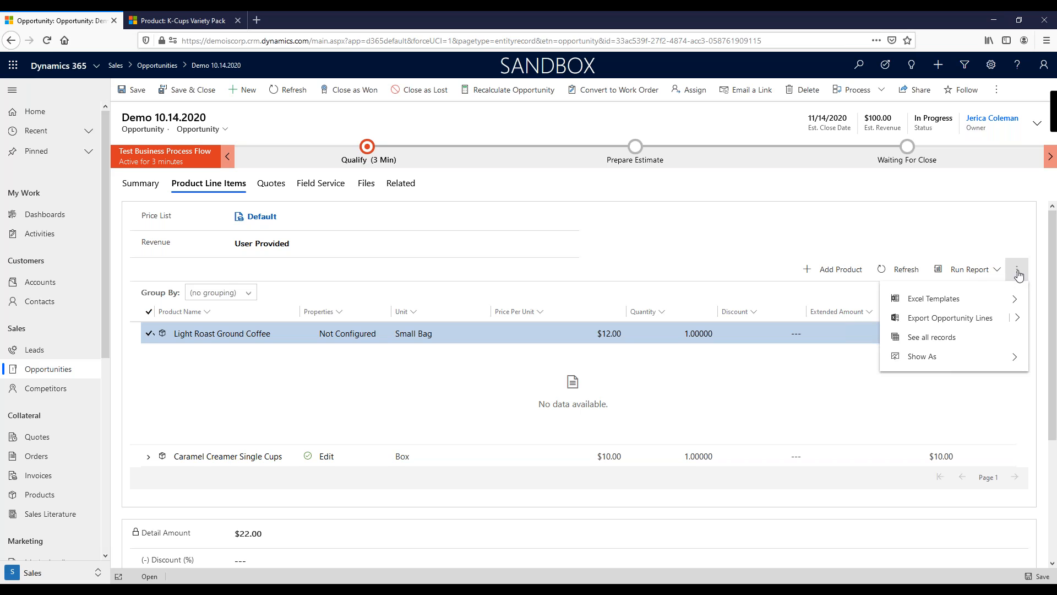
left_click(149, 334)
left_click(148, 336)
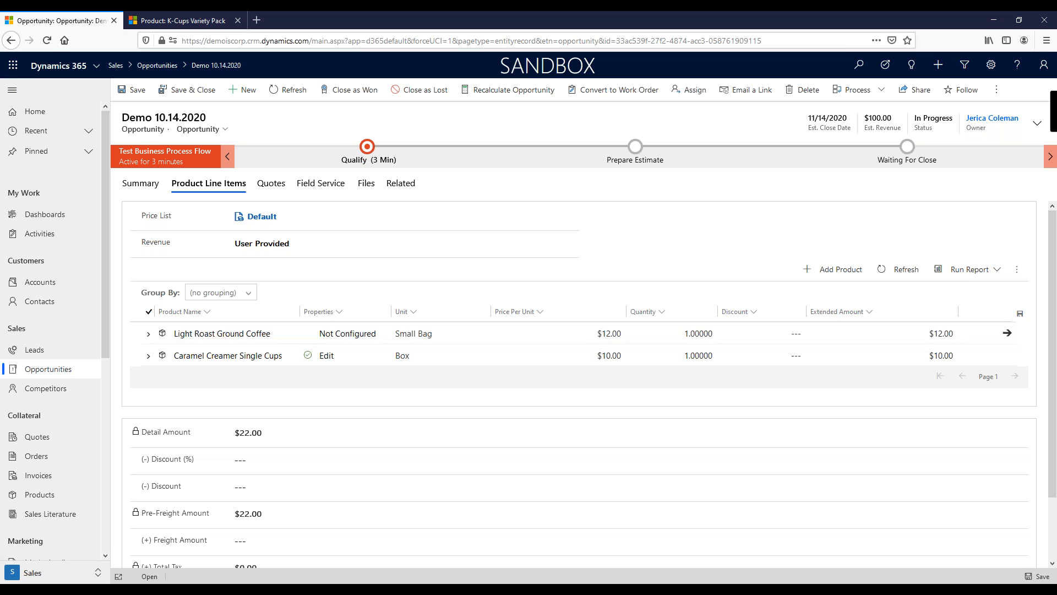
left_click(529, 334)
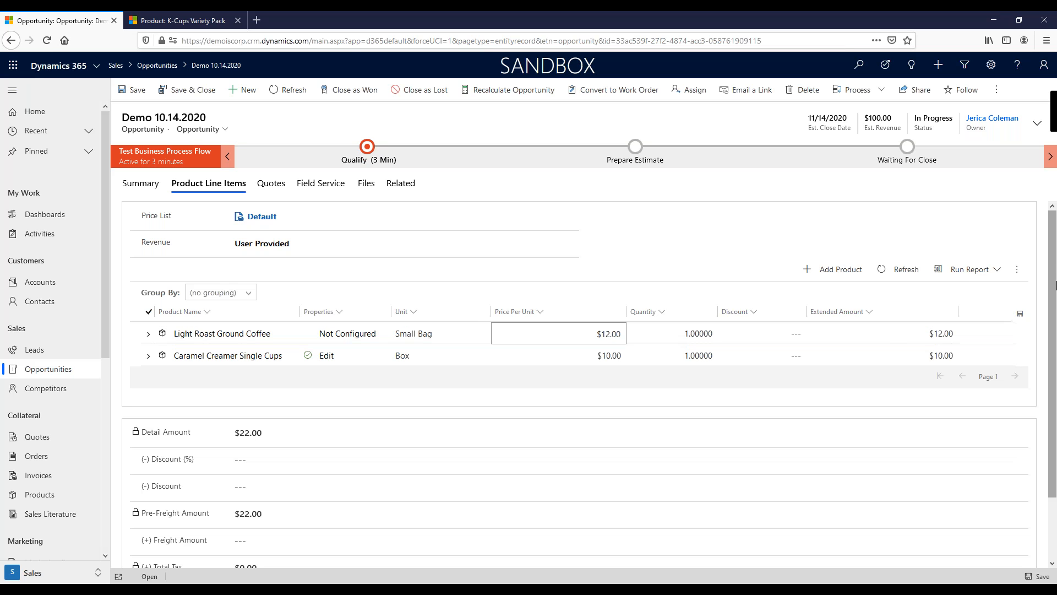
left_click(1016, 271)
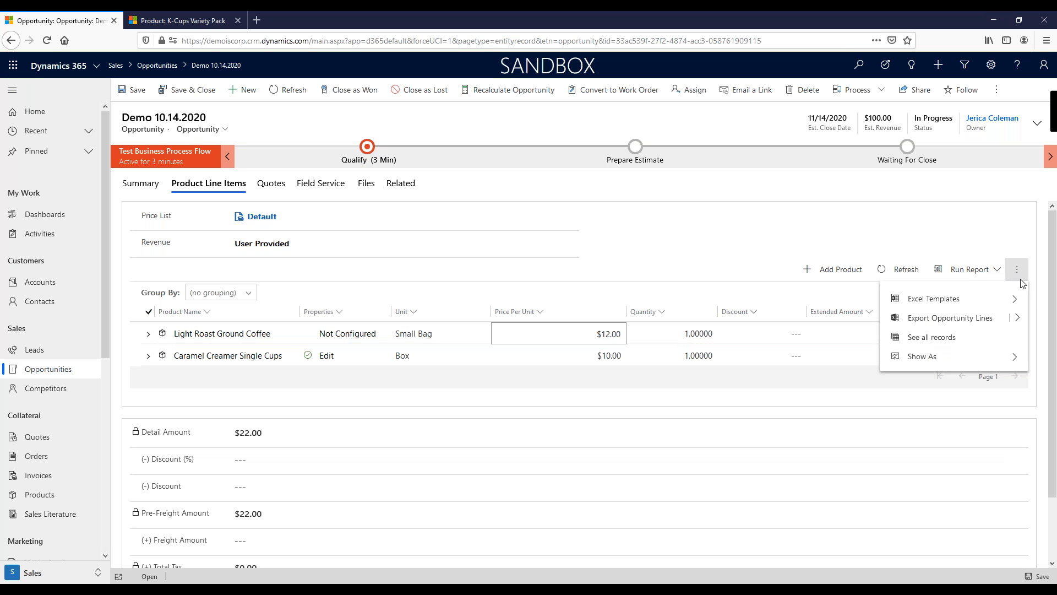
left_click(148, 336)
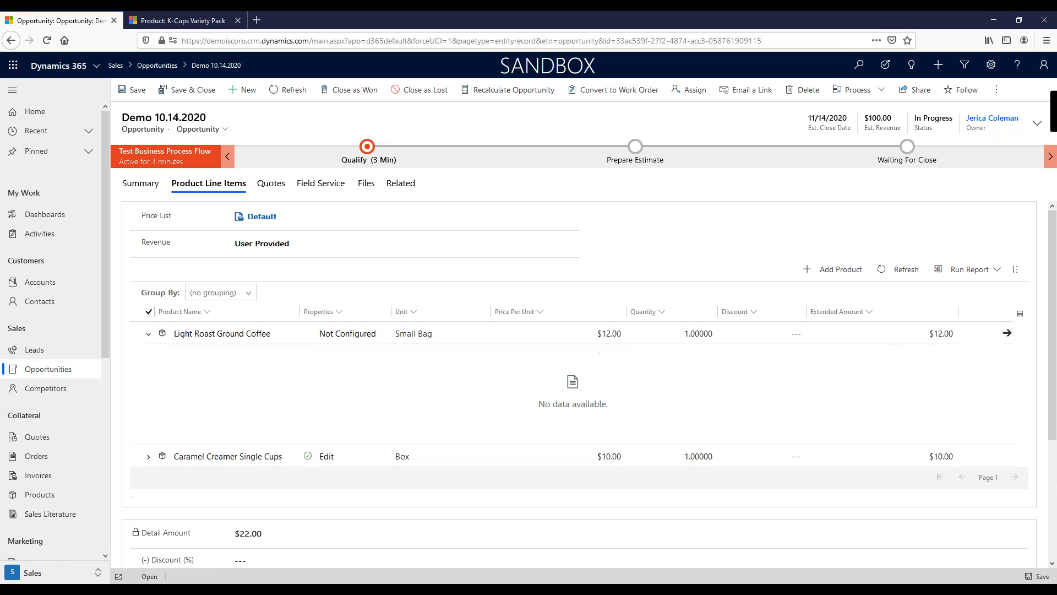
left_click(148, 335)
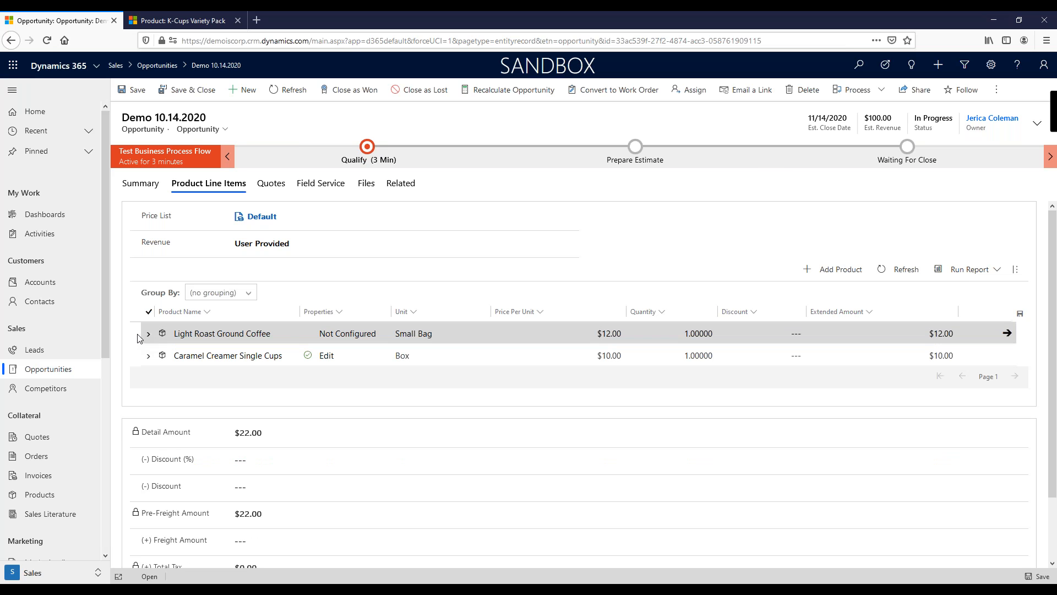
Step: Add Coffee Filters (50 per box) by the Box from the Light Roast Ground Coffee line's suggestions to the opportunity
left_click(146, 332)
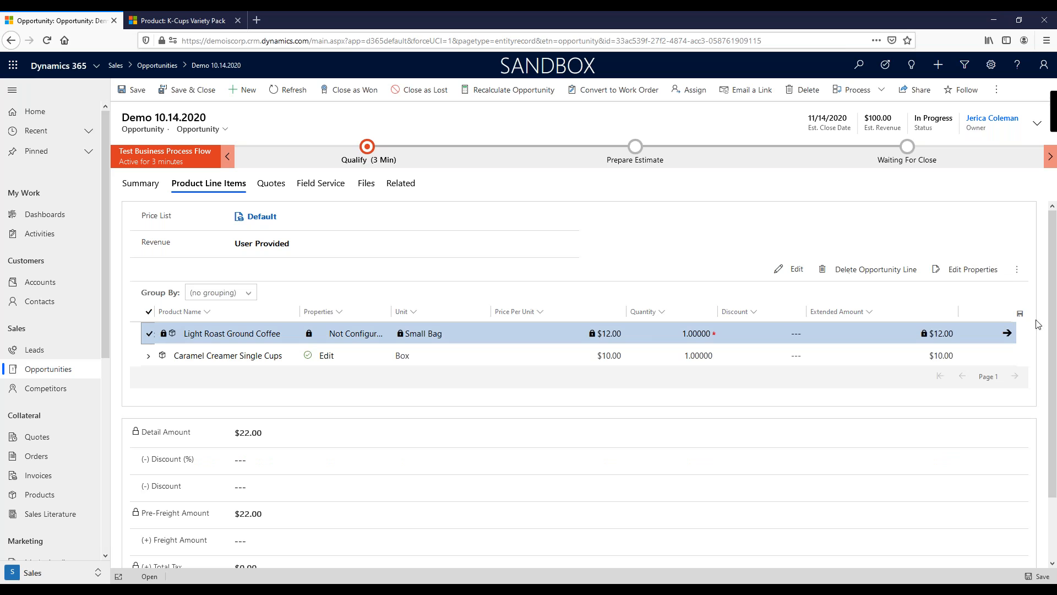
left_click(1016, 271)
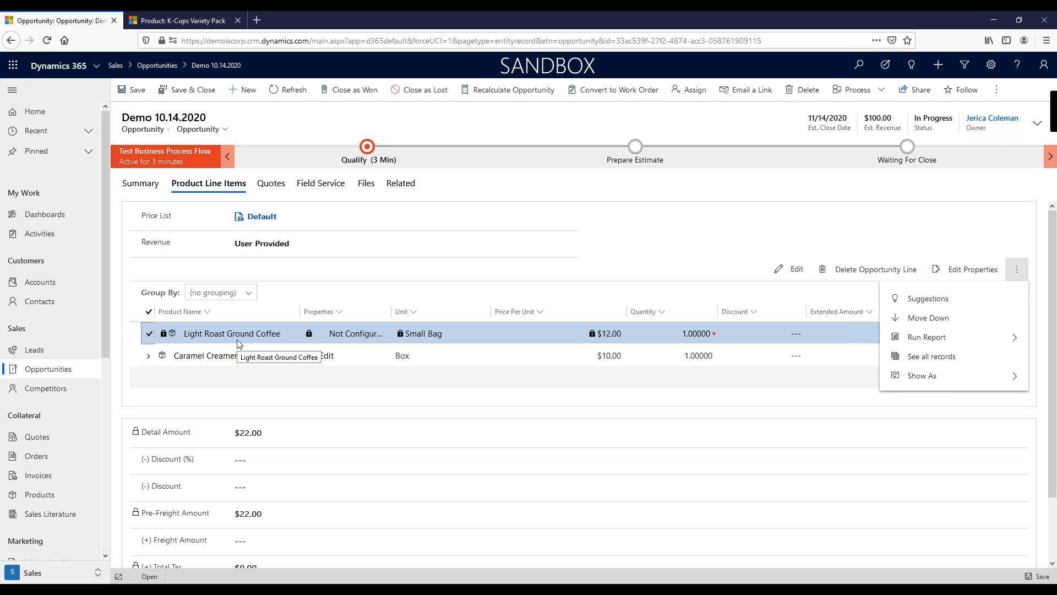
left_click(930, 301)
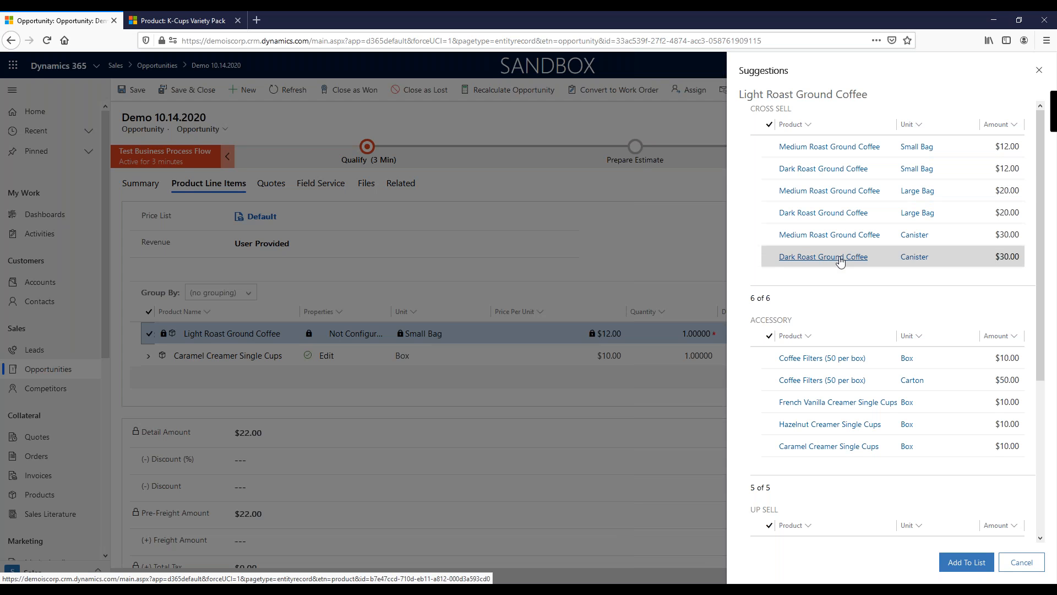
scroll(834, 331, "down", 2)
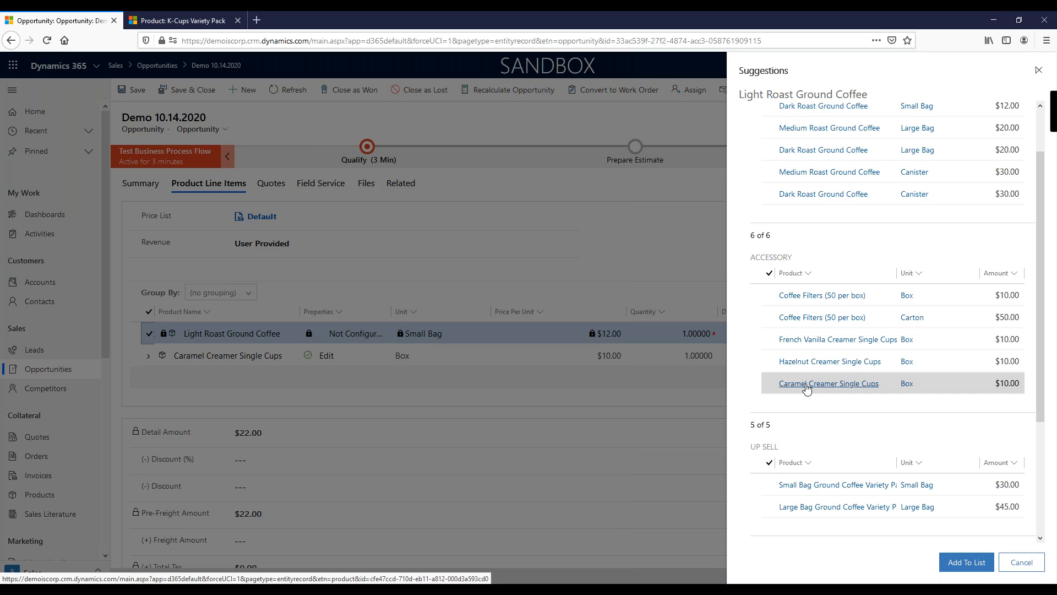
scroll(842, 385, "down", 2)
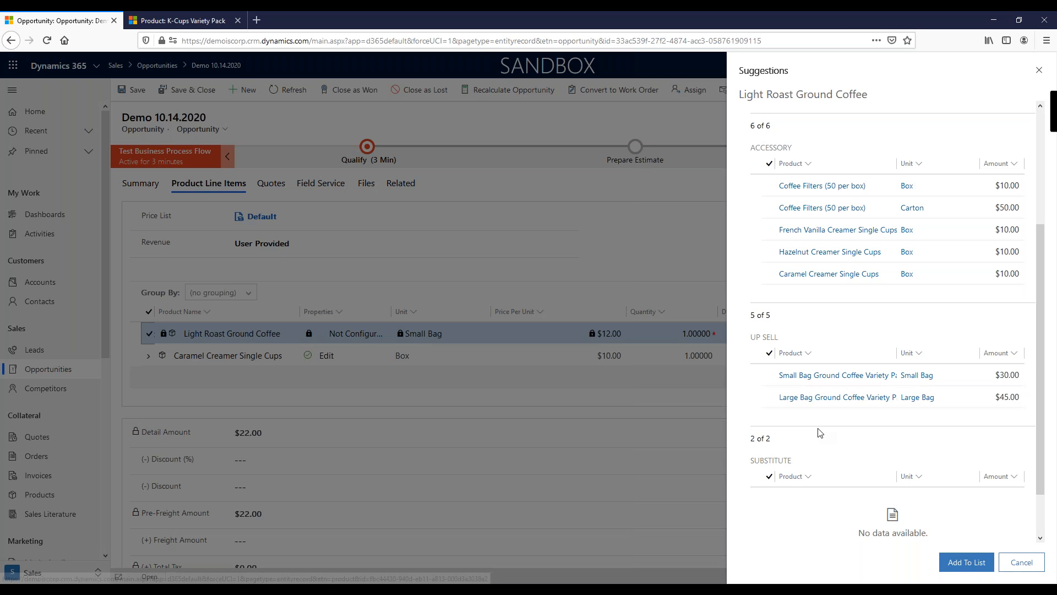
scroll(820, 433, "up", 2)
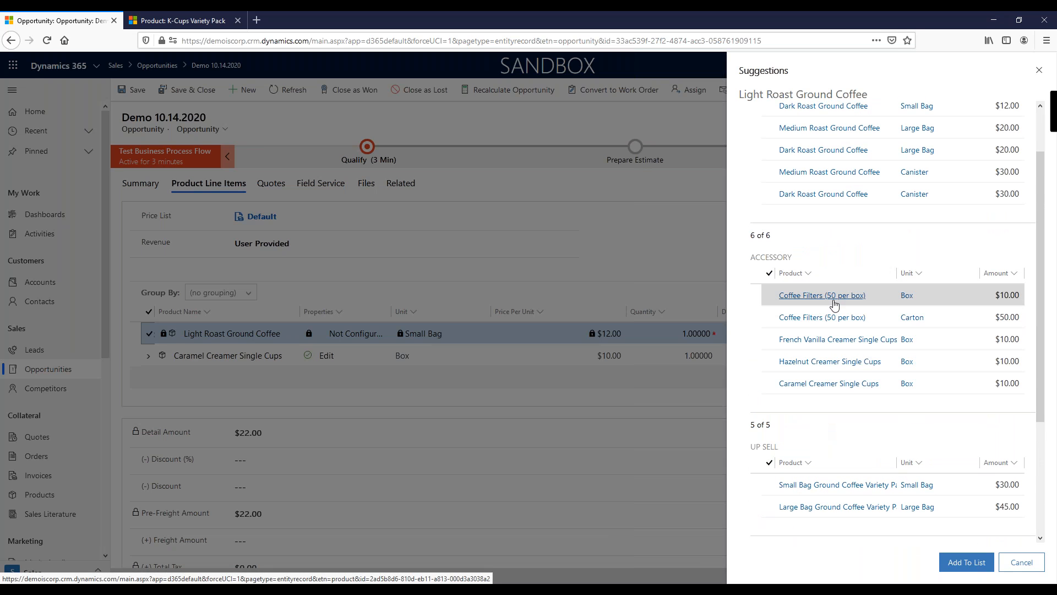
left_click(769, 295)
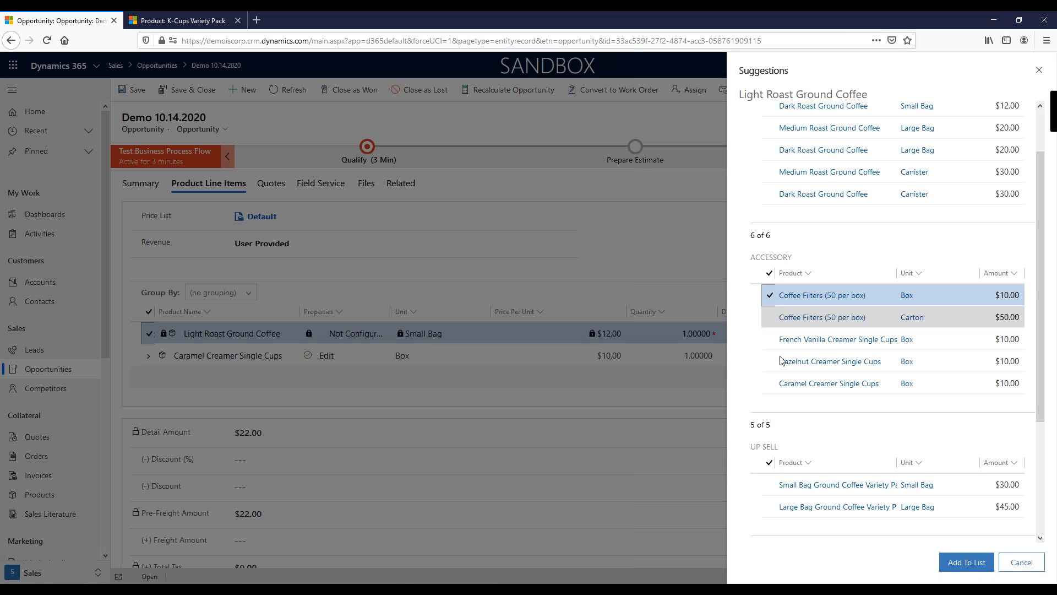
left_click(968, 564)
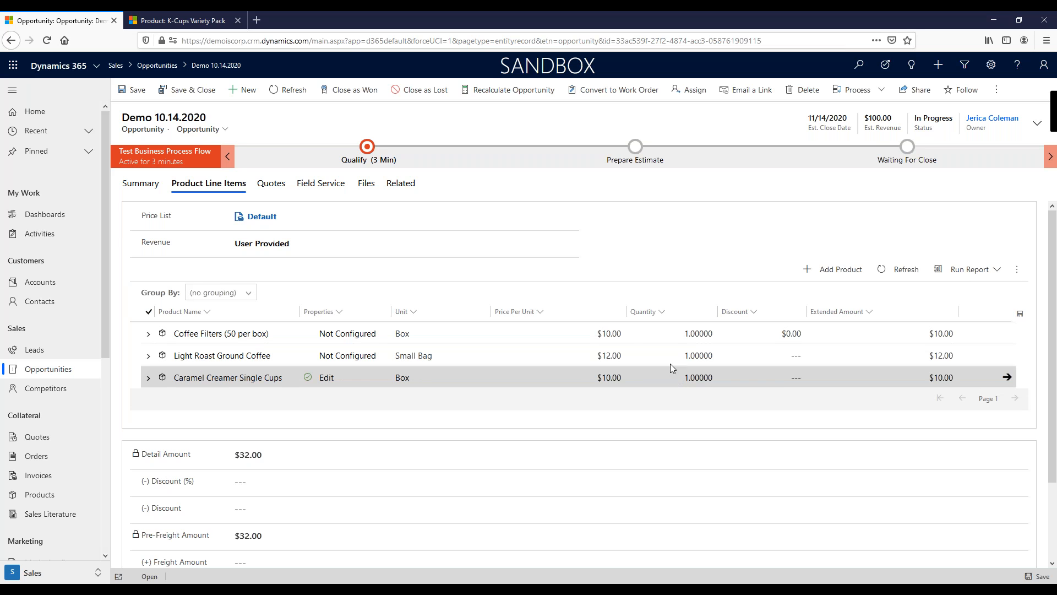
Step: Set the Light Roast Ground Coffee line's quantity to 6 directly in the grid and save it
left_click(703, 359)
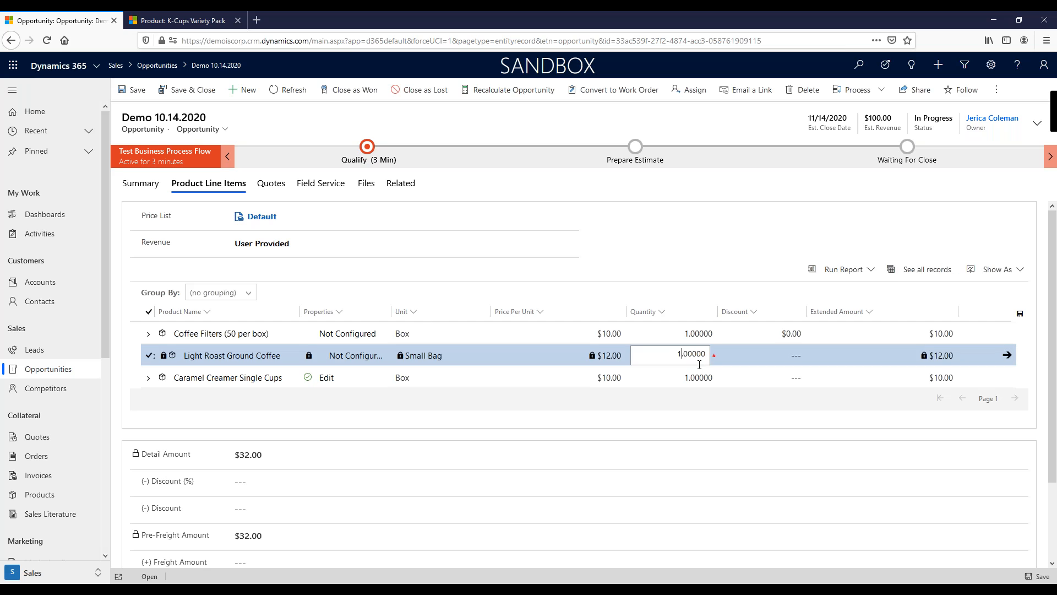
left_click(742, 396)
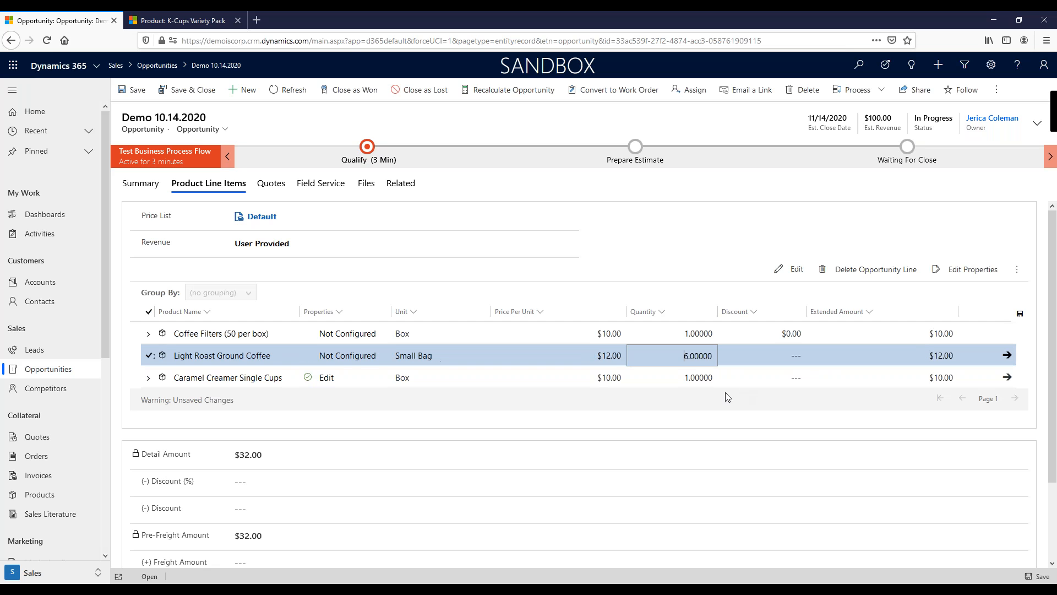
left_click(1020, 314)
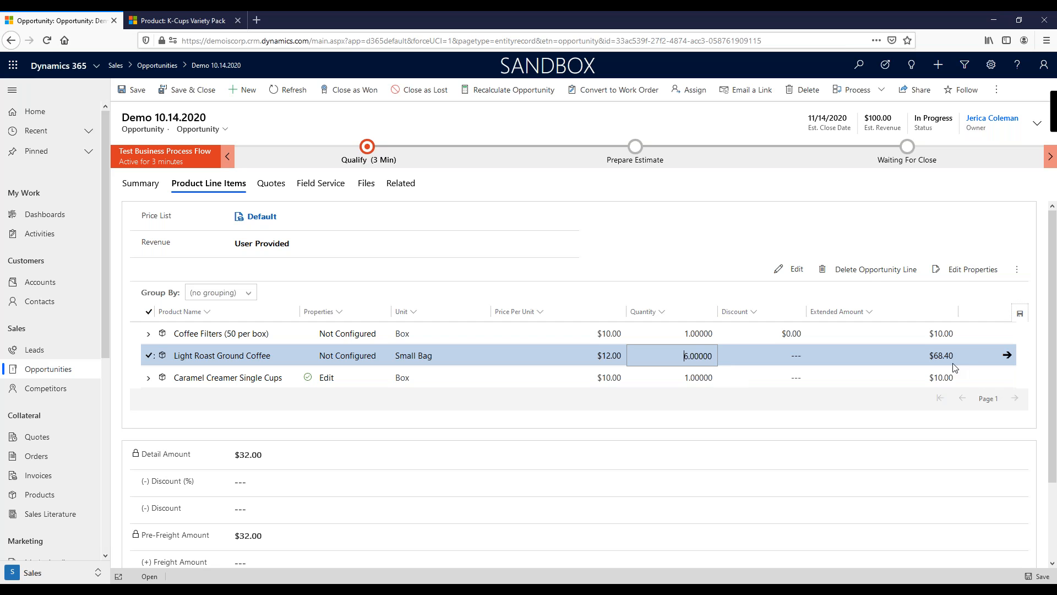
Step: Open the Light Roast Ground Coffee line record and set its quantity to 15
left_click(1007, 355)
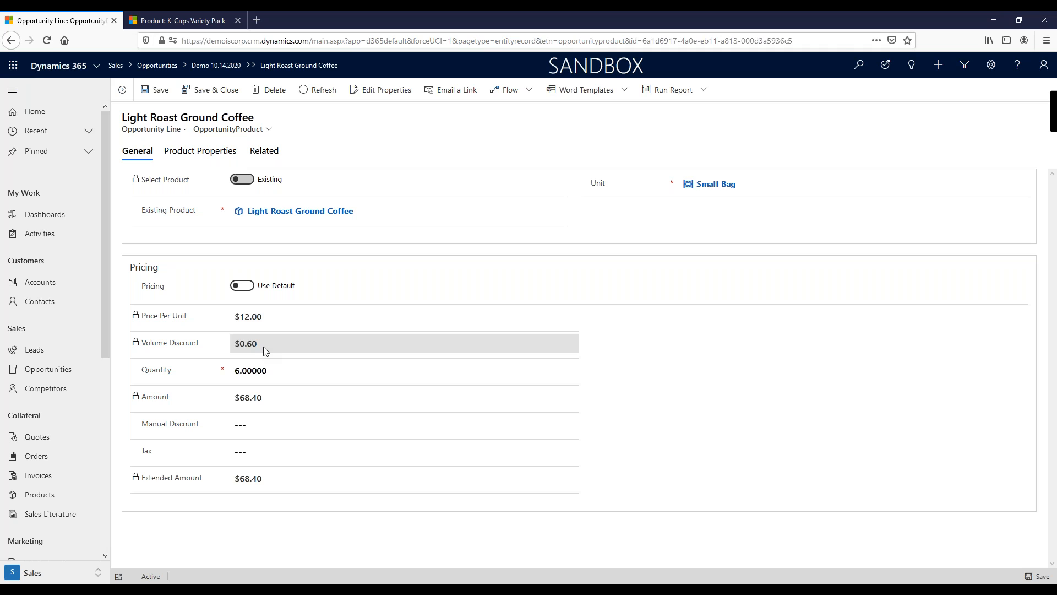
left_click(264, 374)
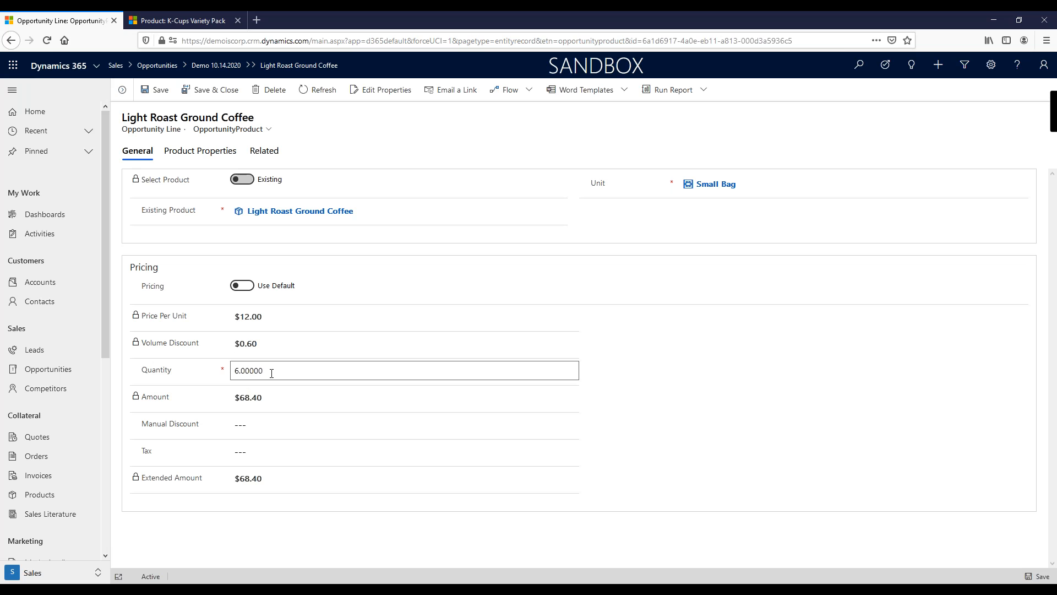
left_click(244, 370)
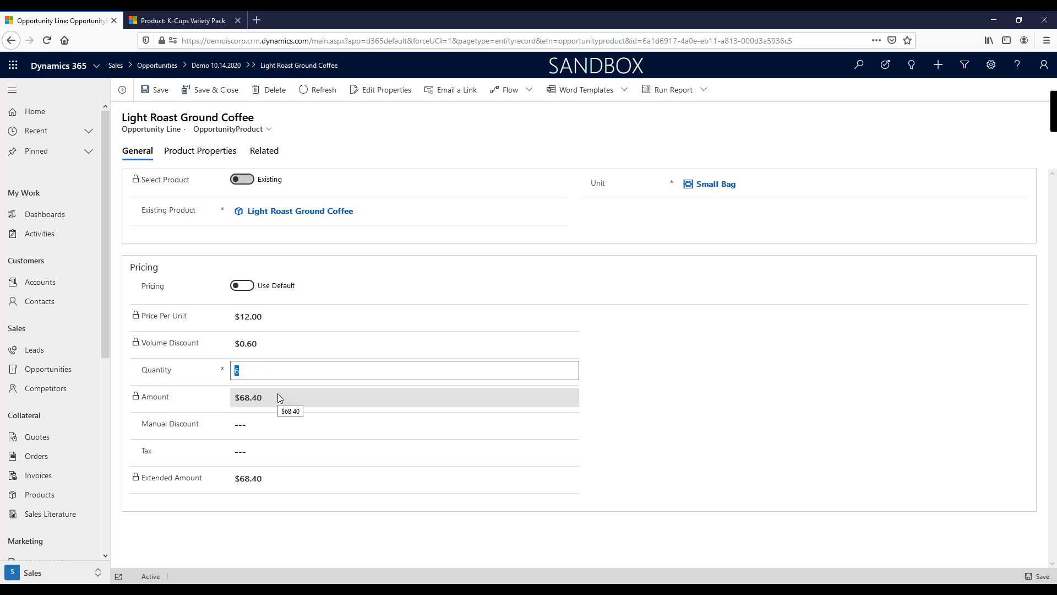
type("15")
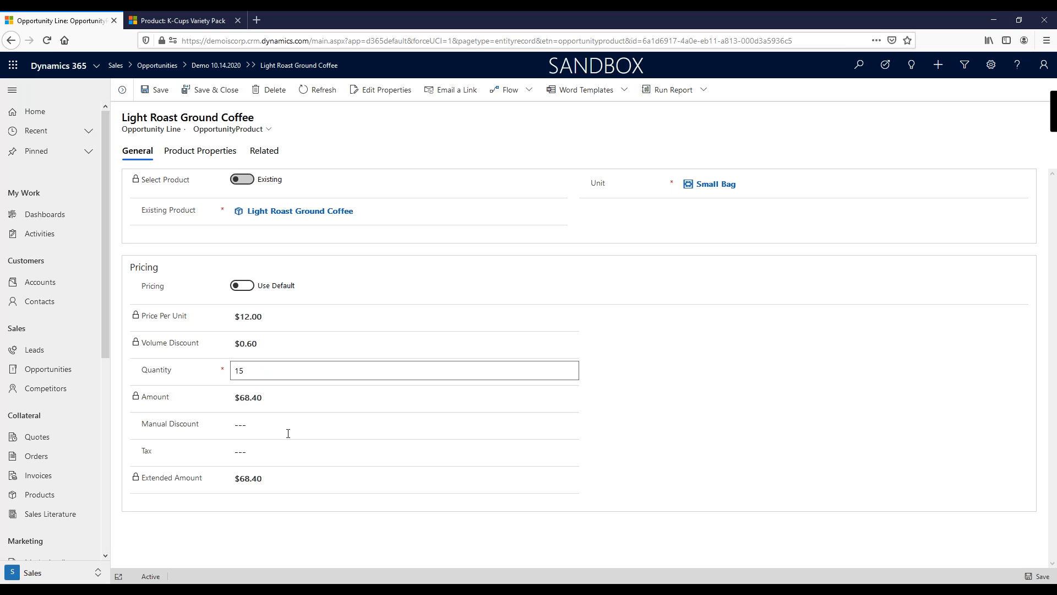
left_click(223, 98)
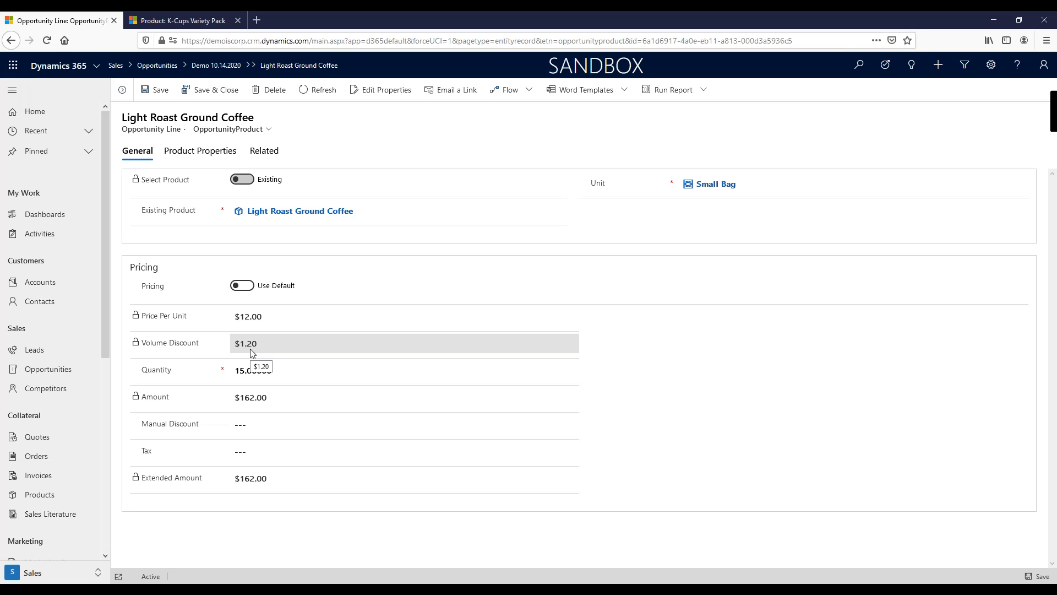
left_click(319, 366)
left_click(222, 92)
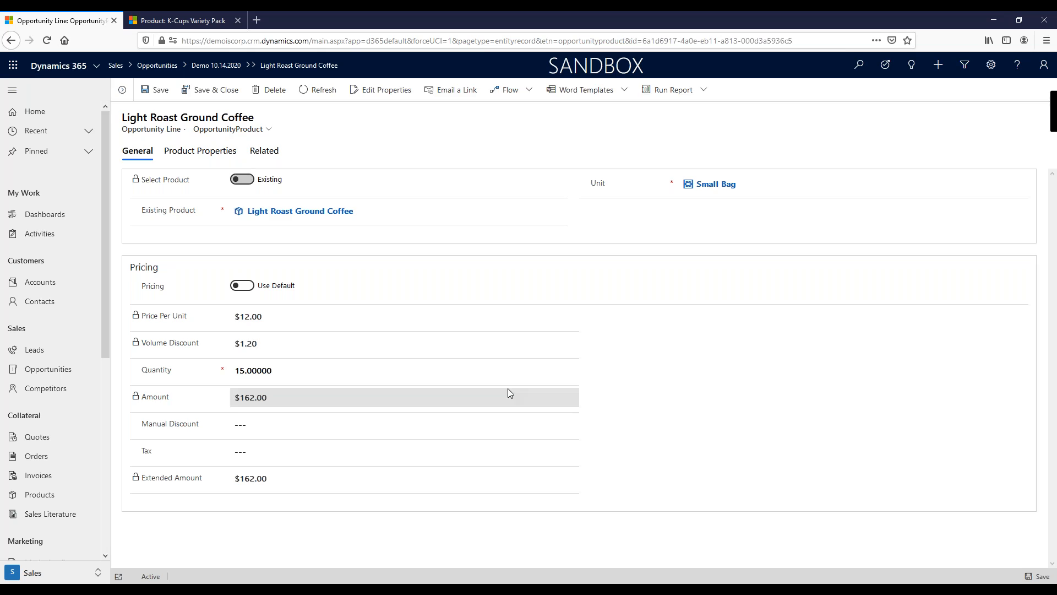